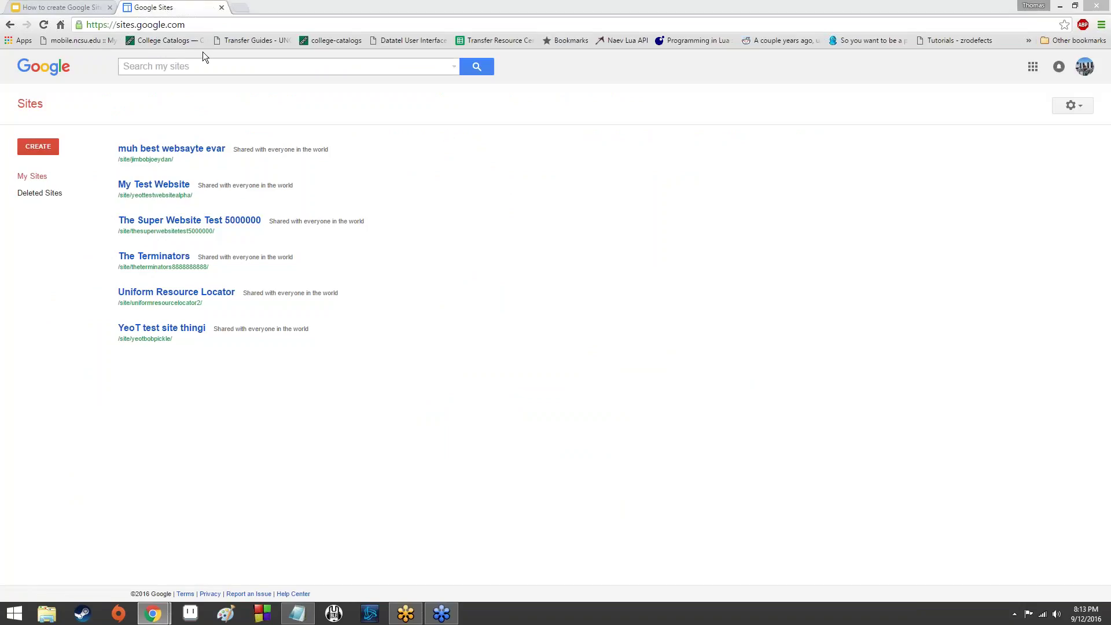
pyautogui.doubleClick(177, 25)
pyautogui.rightClick(178, 25)
pyautogui.click(200, 23)
pyautogui.tripleClick(199, 24)
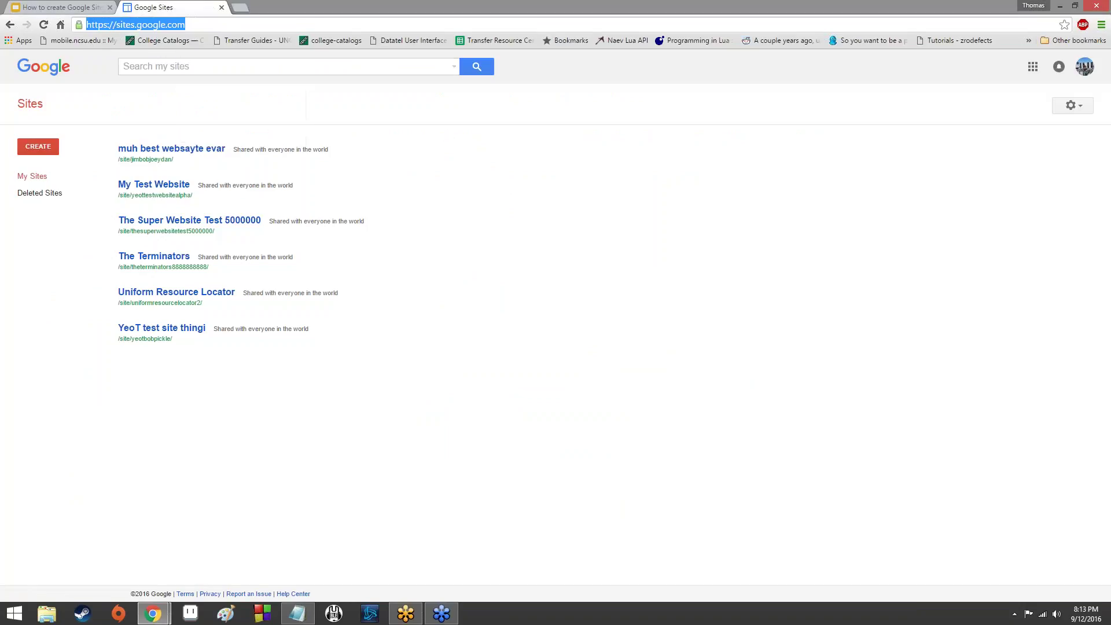
pyautogui.rightClick(200, 22)
pyautogui.click(224, 65)
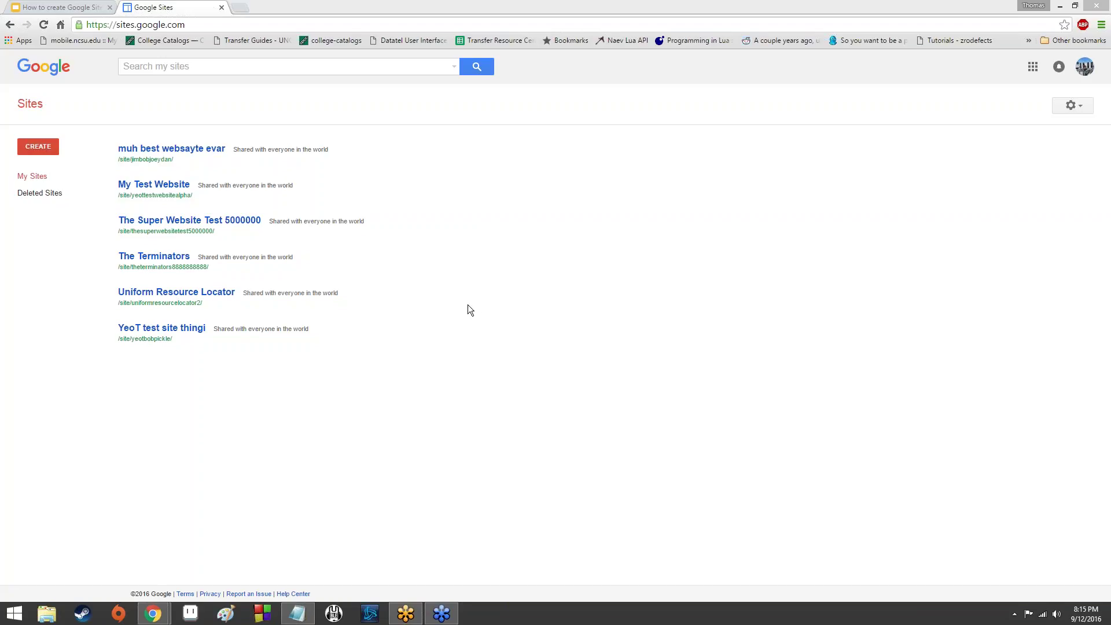
# Start a new site and choose the Professional site template from the template gallery.
pyautogui.click(41, 148)
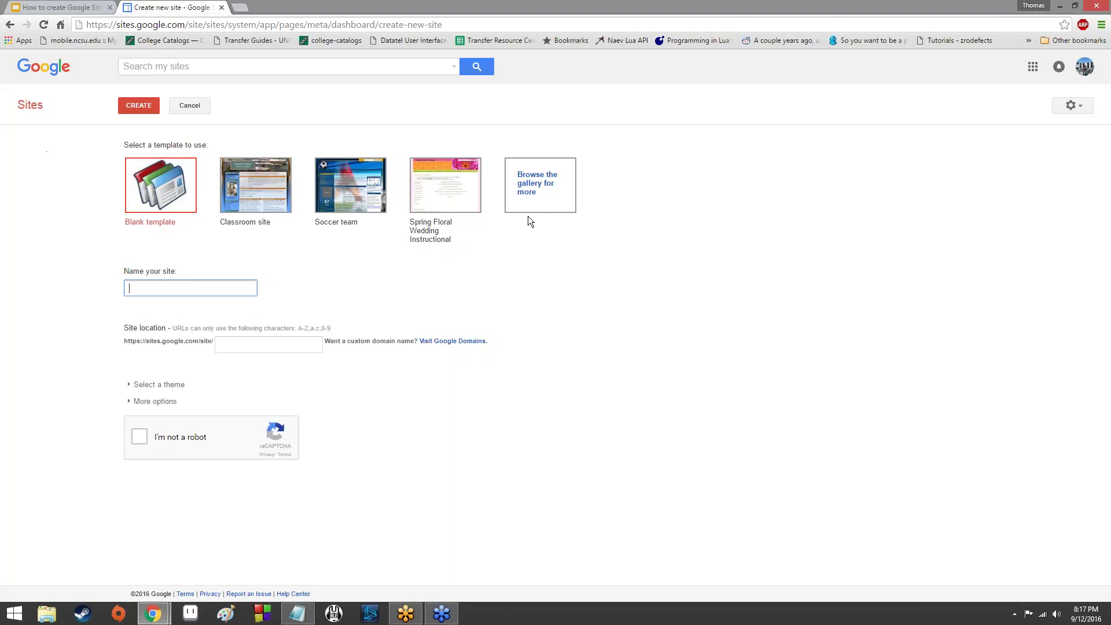
pyautogui.click(535, 200)
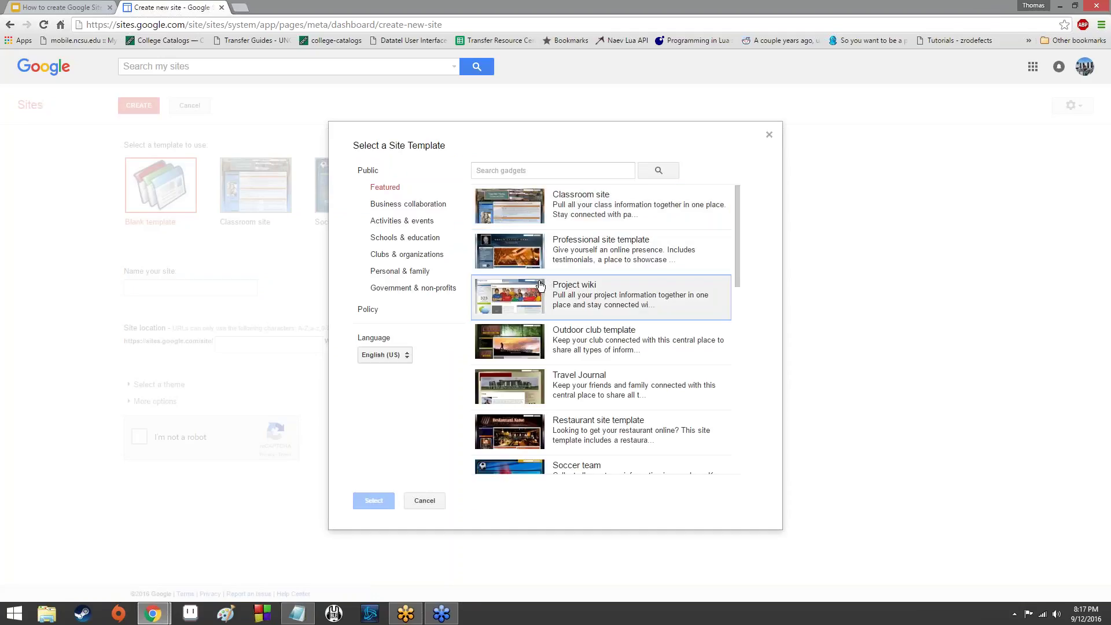
pyautogui.click(530, 243)
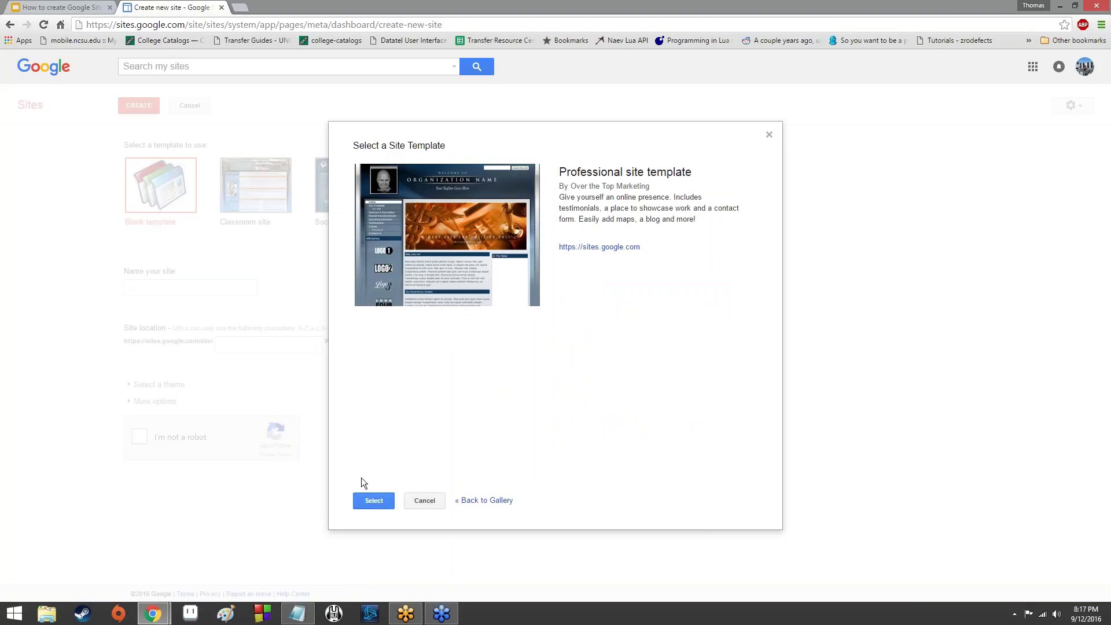
pyautogui.click(380, 499)
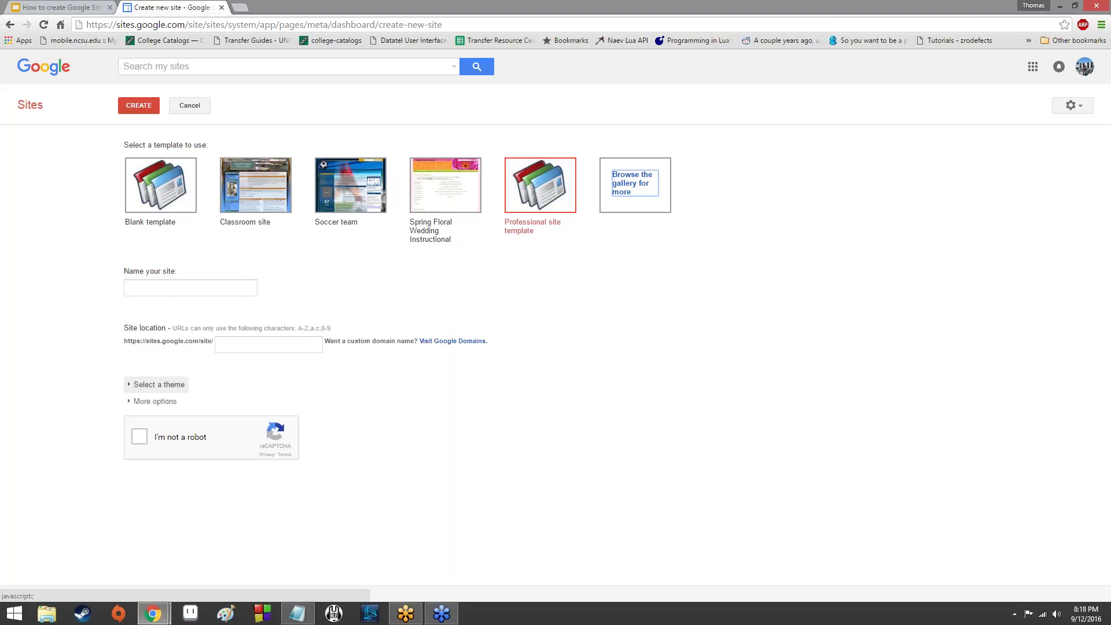
# Look through the available site themes and the additional site options, leaving both sections collapsed.
pyautogui.click(159, 384)
pyautogui.scroll(-8, 390, 393)
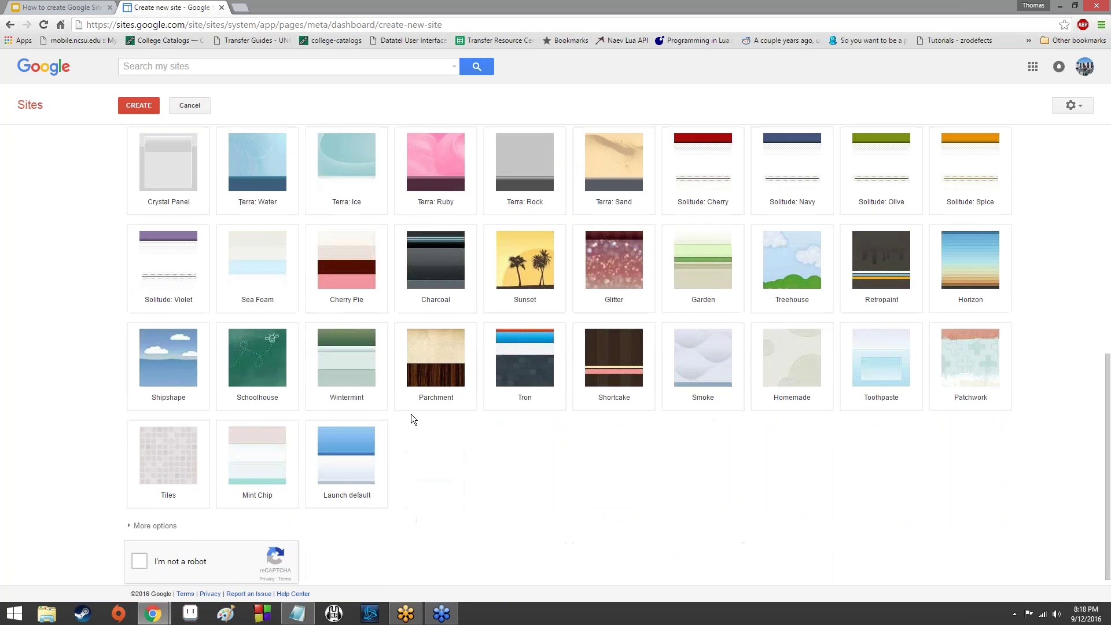
pyautogui.scroll(5, 410, 414)
pyautogui.scroll(4, 408, 414)
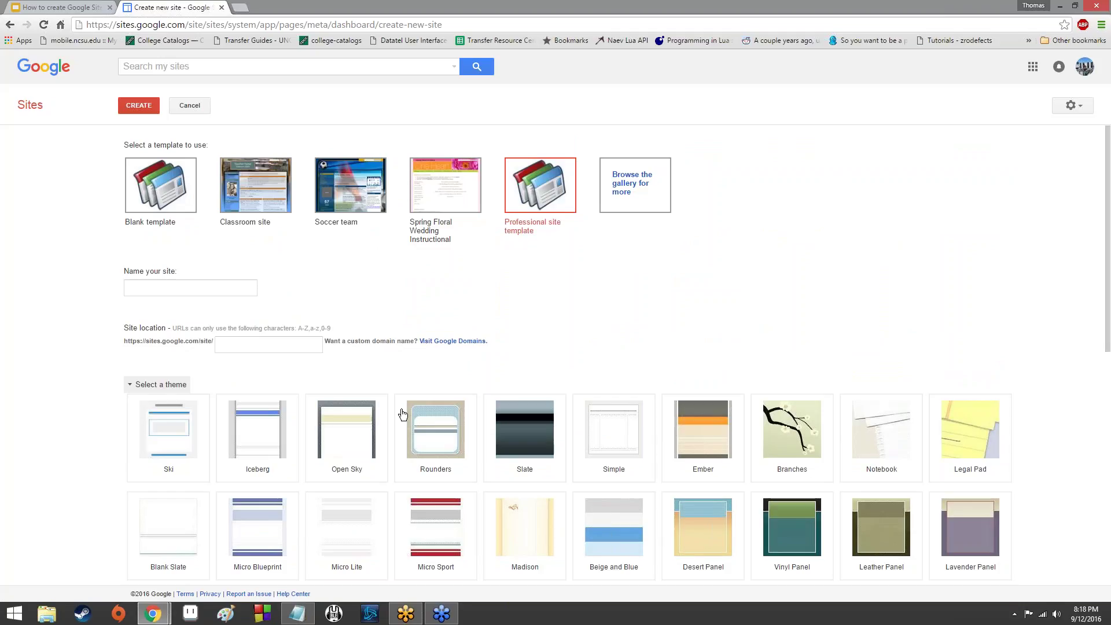
pyautogui.click(174, 378)
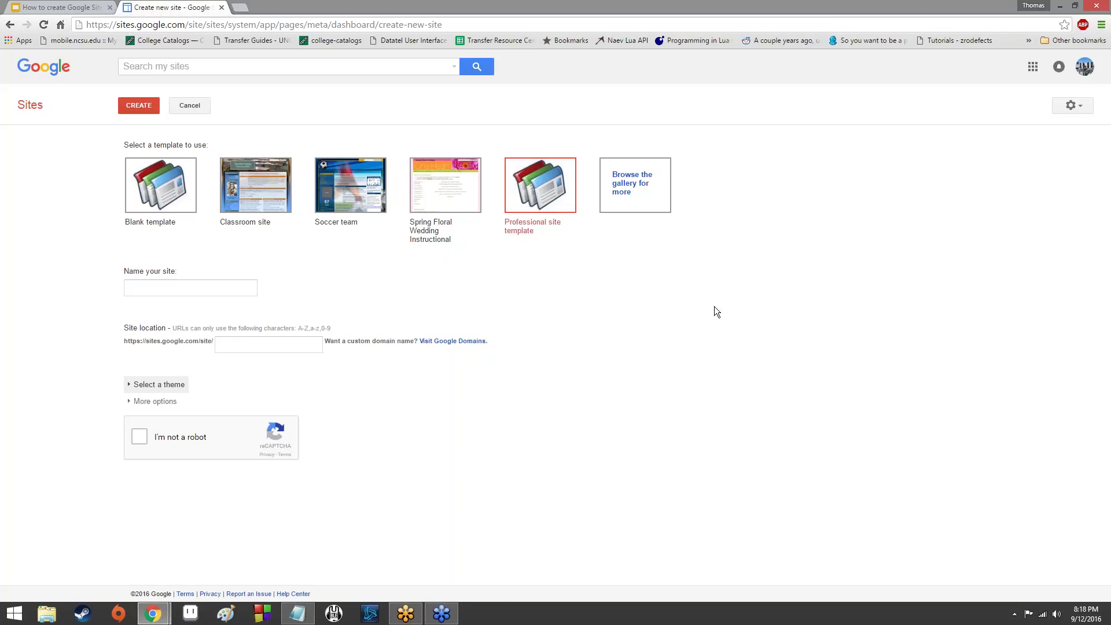
pyautogui.click(154, 400)
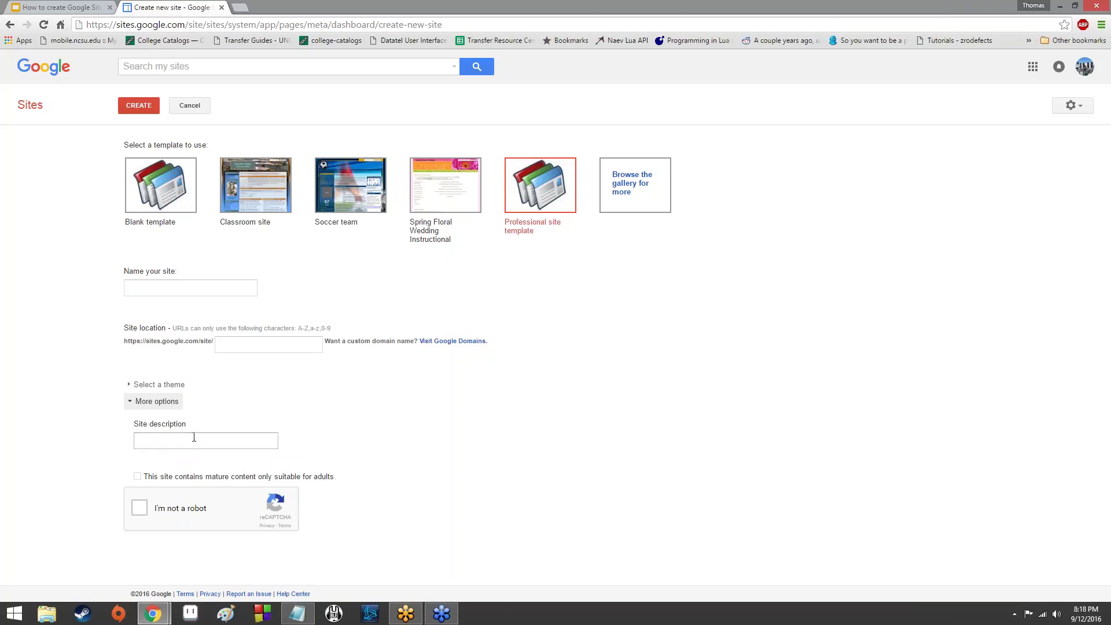
pyautogui.click(168, 410)
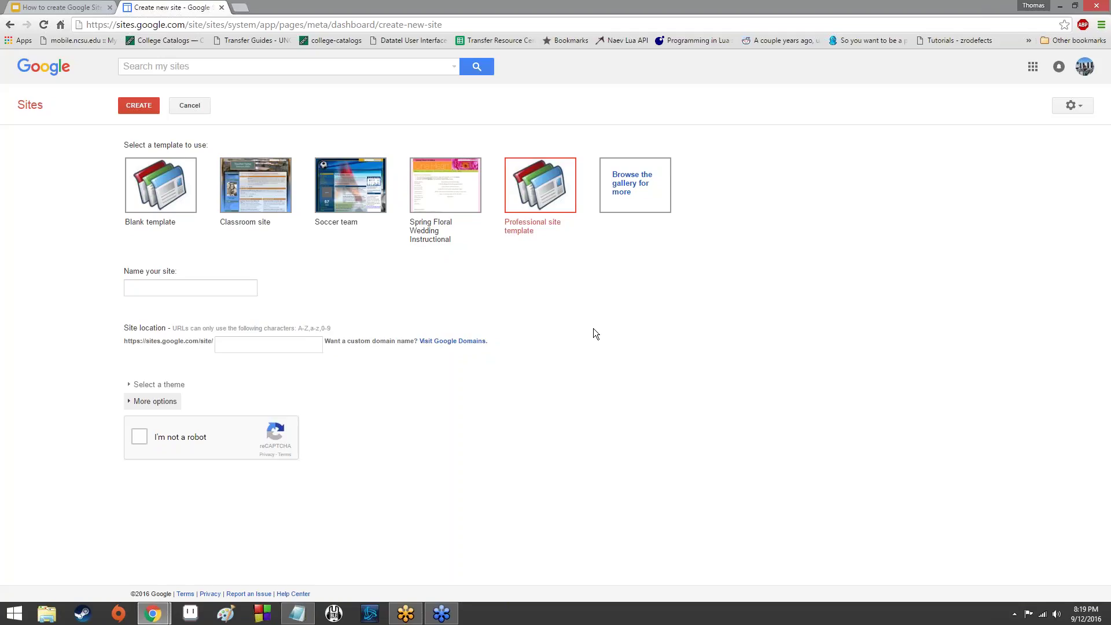
# Name the new site "Super Bing Bong Doorbell".
pyautogui.click(155, 283)
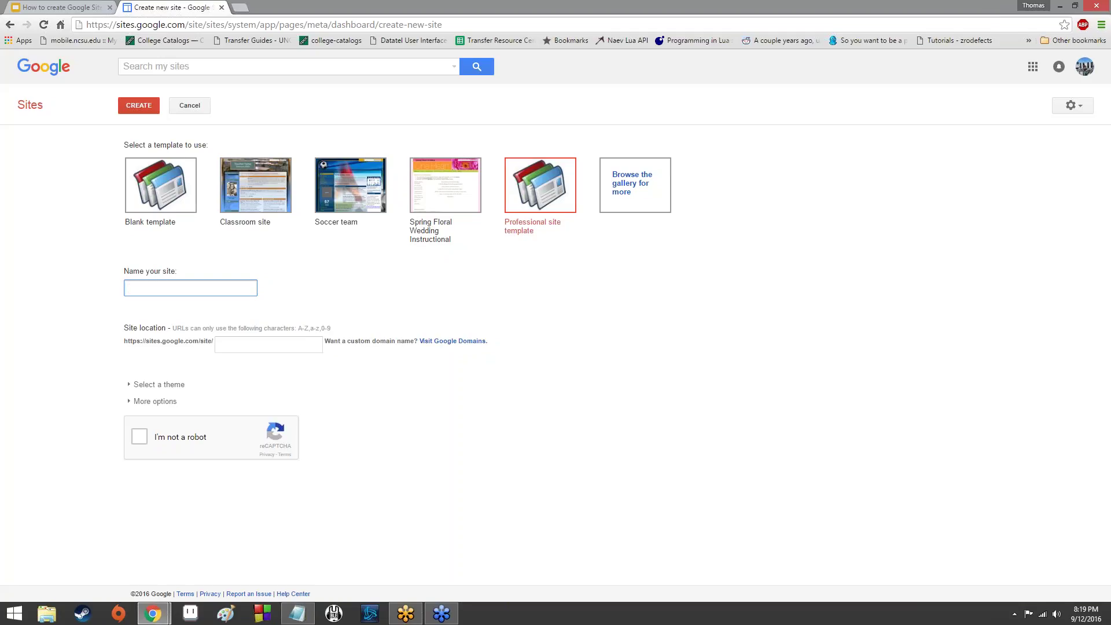
pyautogui.write('Super Bing Bong Doorbell')
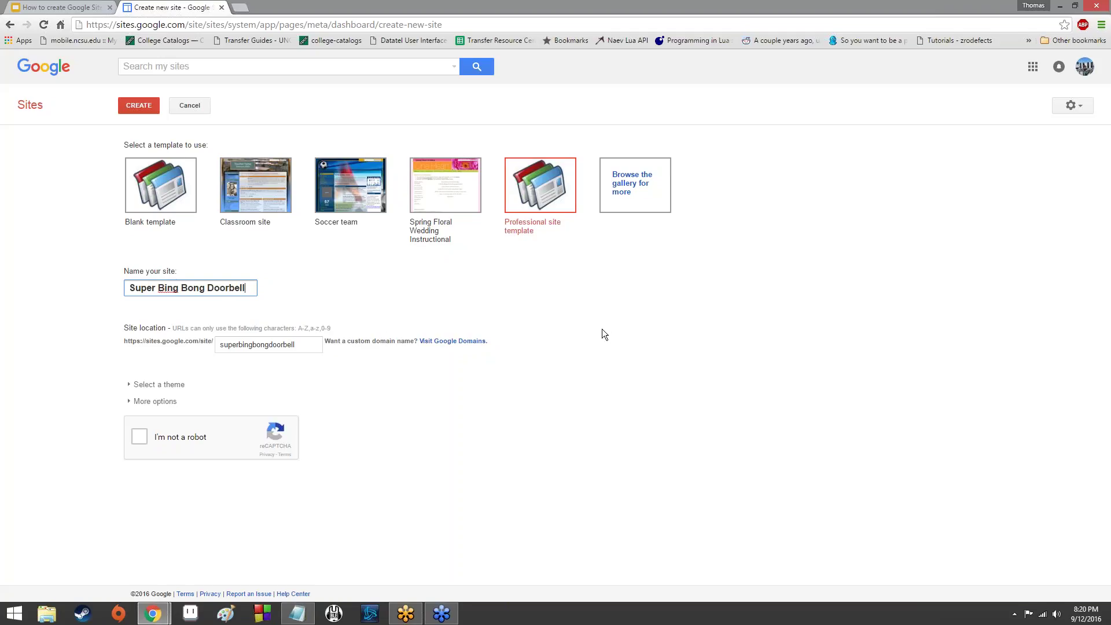
pyautogui.click(570, 377)
# Pass the robot check by selecting the squares with street signs, and create the site.
pyautogui.click(144, 433)
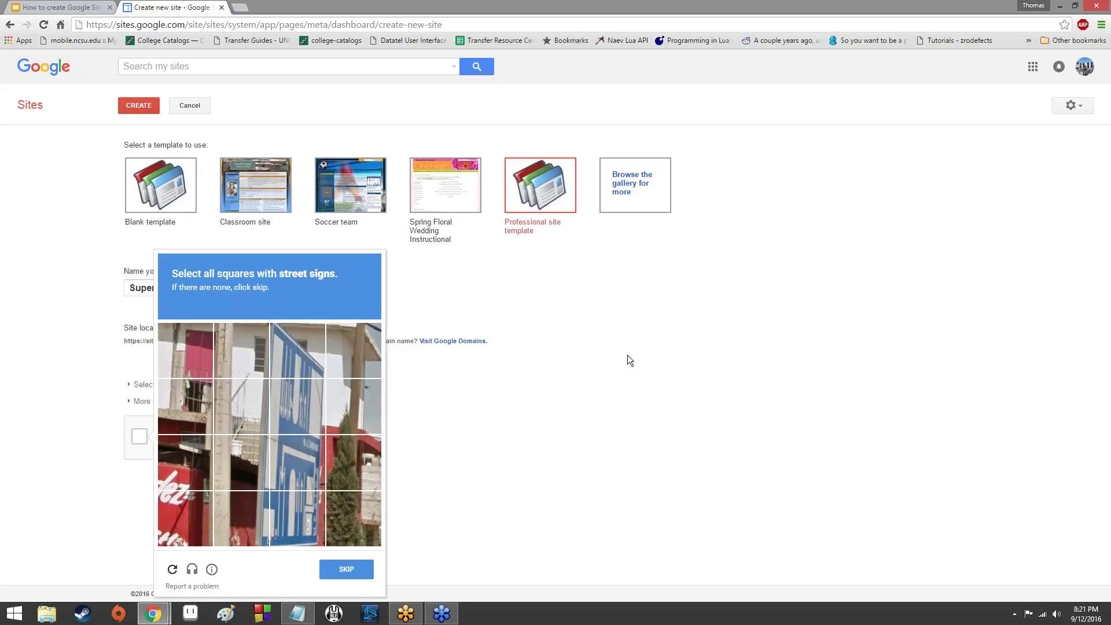
pyautogui.click(294, 369)
pyautogui.click(290, 408)
pyautogui.click(293, 478)
pyautogui.click(282, 509)
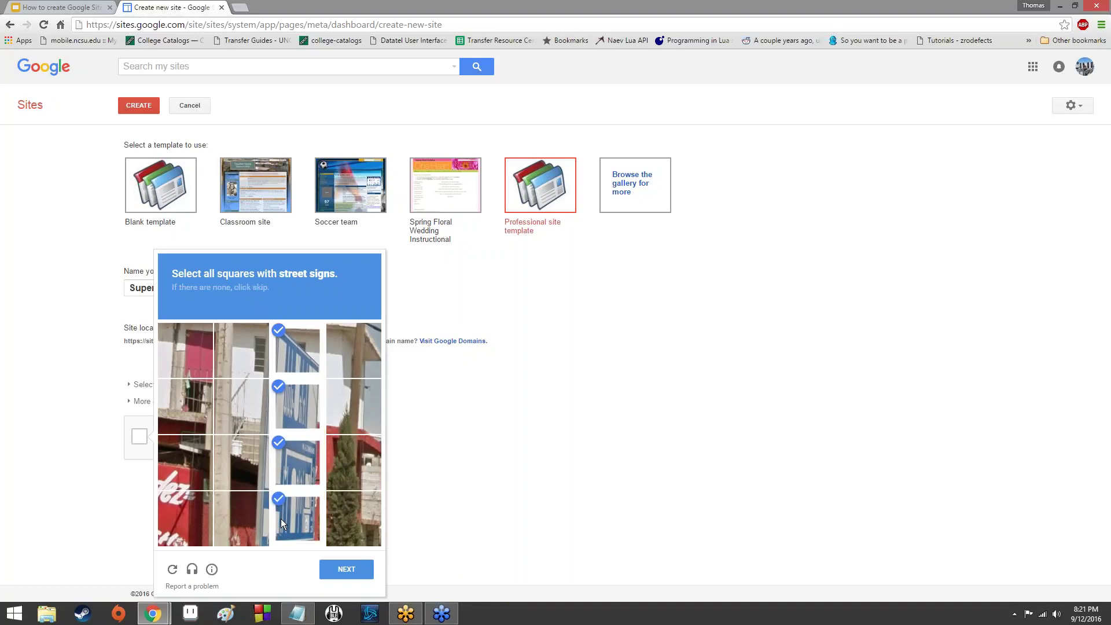
pyautogui.click(338, 569)
pyautogui.click(246, 355)
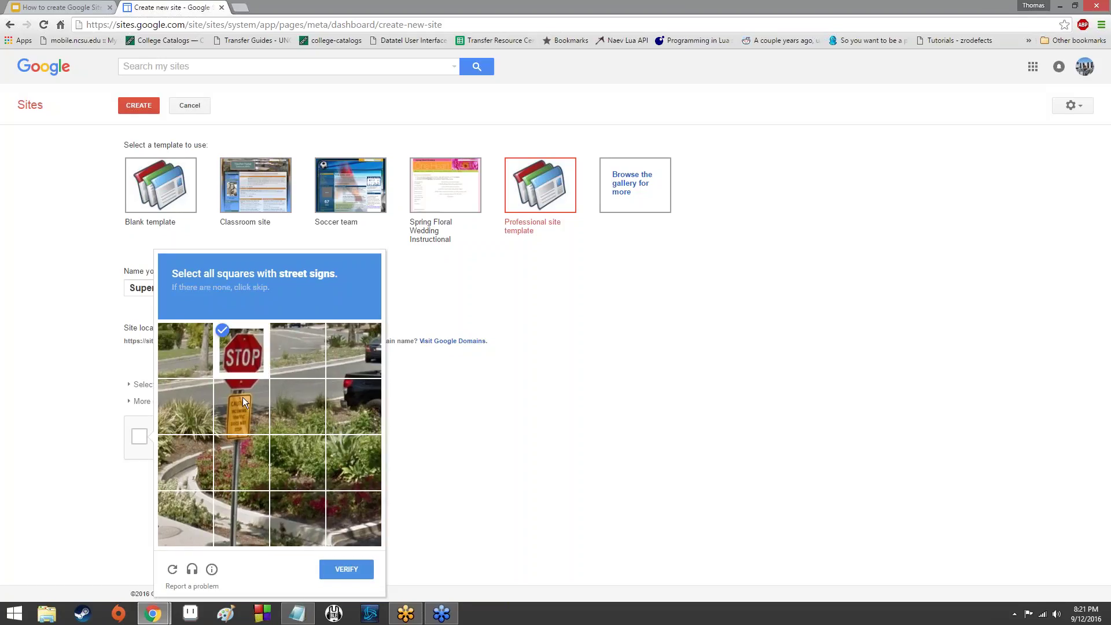
pyautogui.click(242, 397)
pyautogui.click(342, 561)
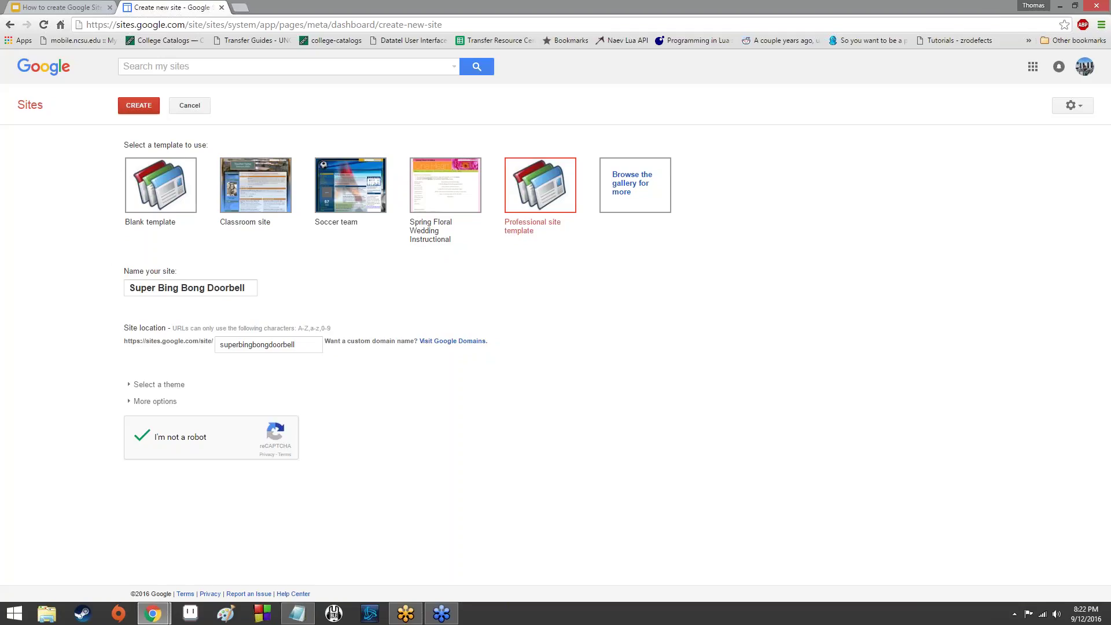
pyautogui.click(138, 105)
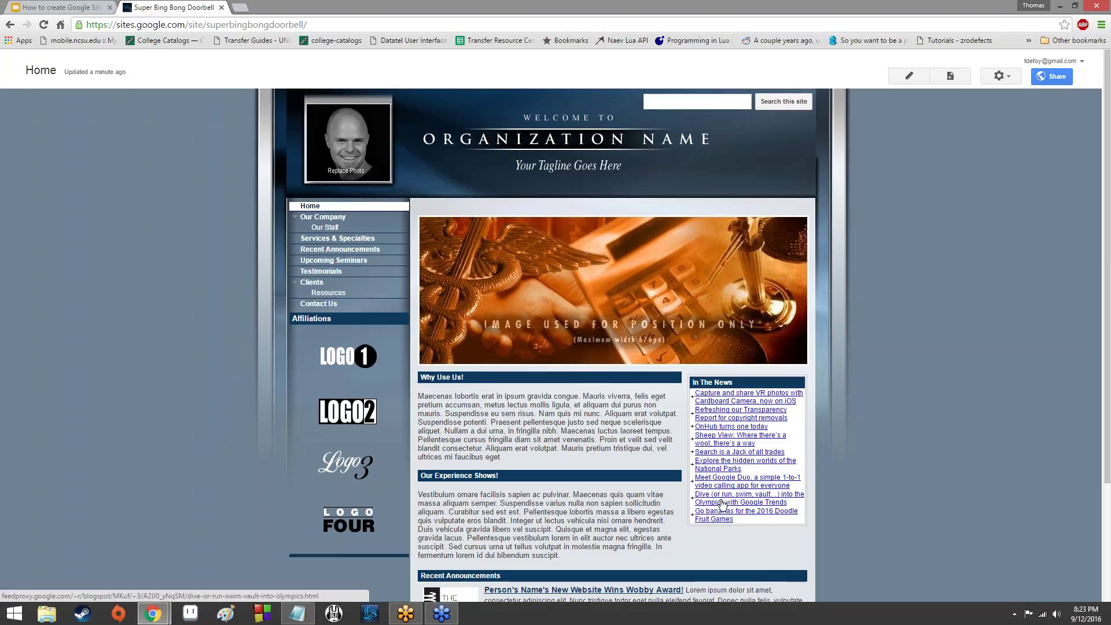
# Examine the new site's home page, including a linked news article, the placeholder paragraphs, the announcements and the affiliation logos.
pyautogui.click(786, 509)
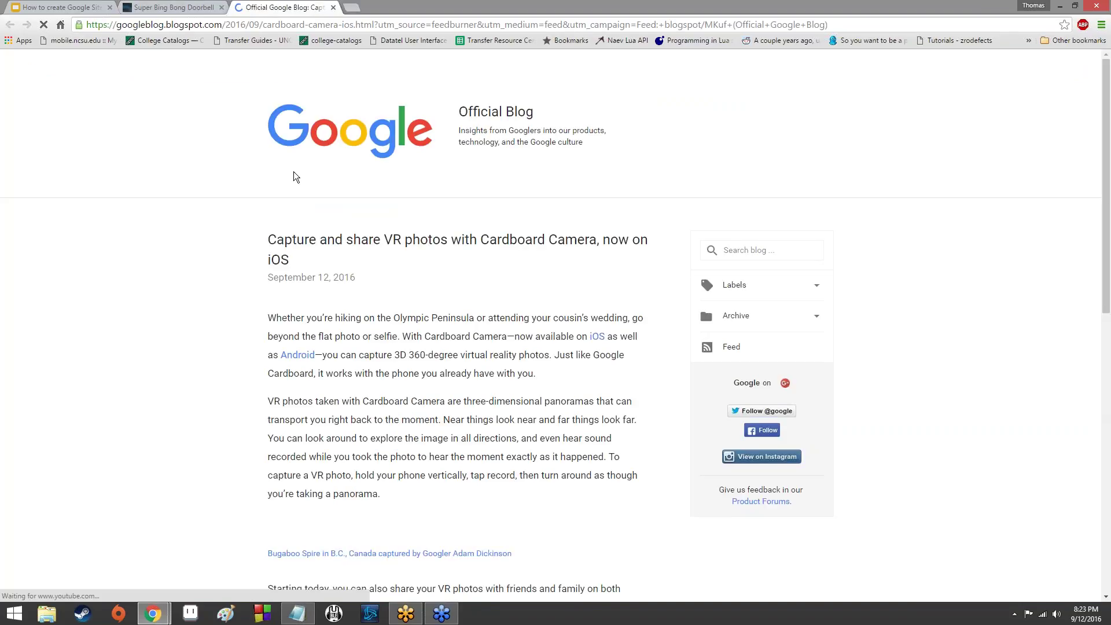
pyautogui.click(333, 8)
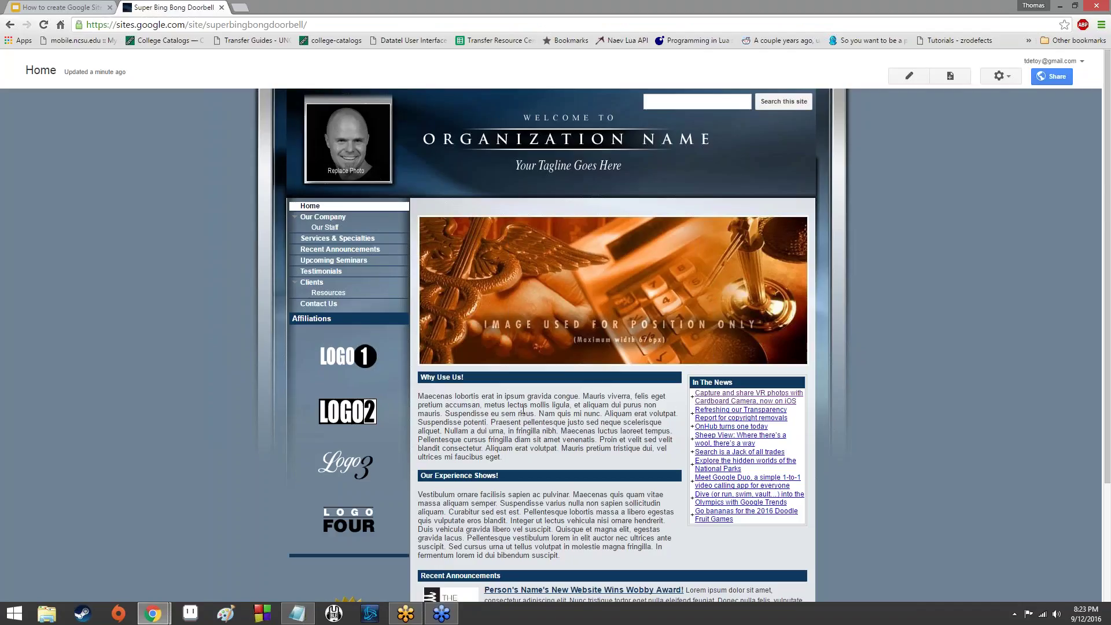
pyautogui.scroll(-3, 404, 463)
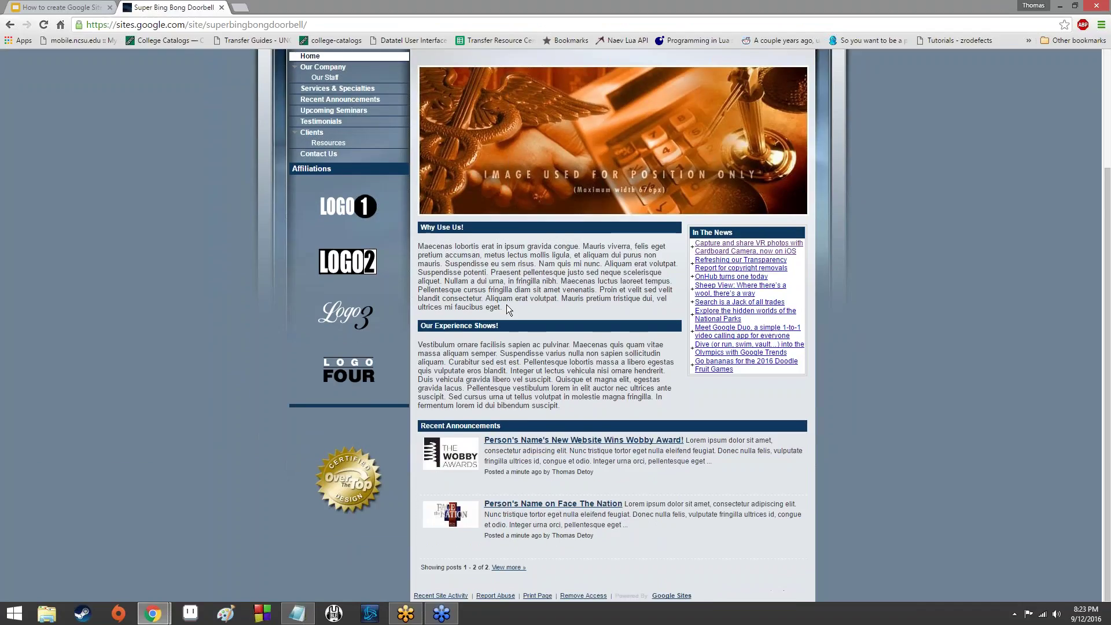
pyautogui.moveTo(419, 255); pyautogui.dragTo(527, 312)
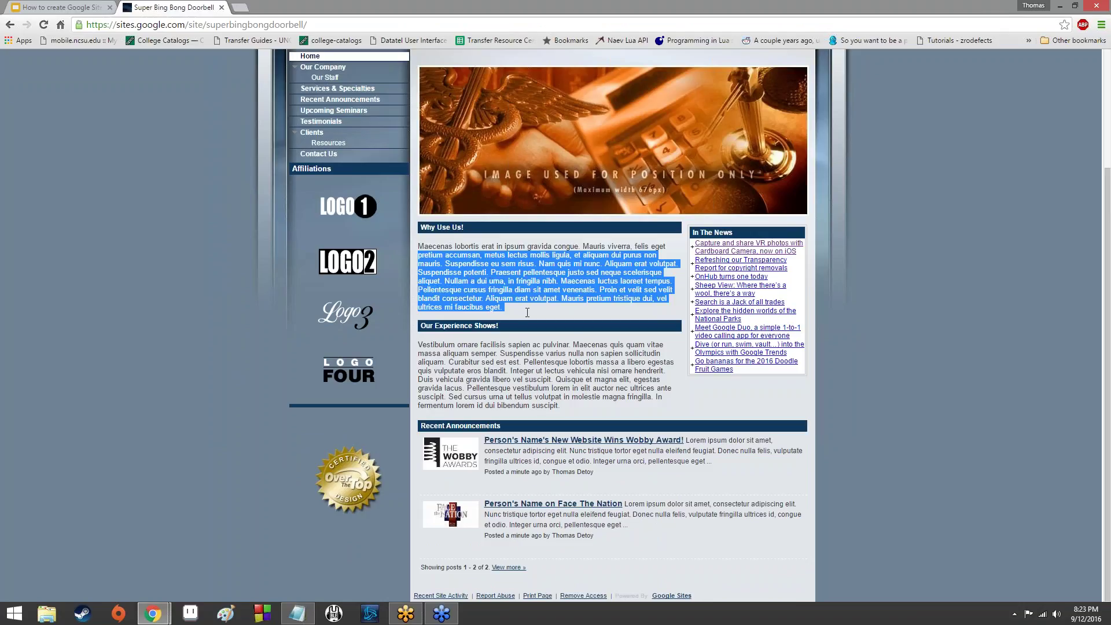
pyautogui.click(527, 311)
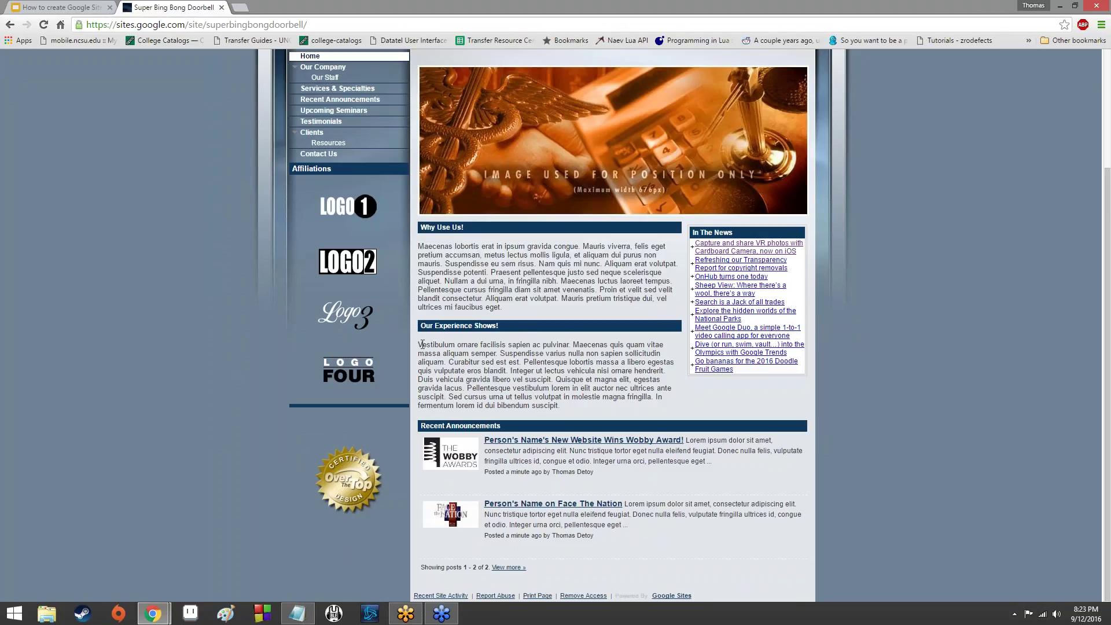
pyautogui.moveTo(418, 344); pyautogui.dragTo(608, 369)
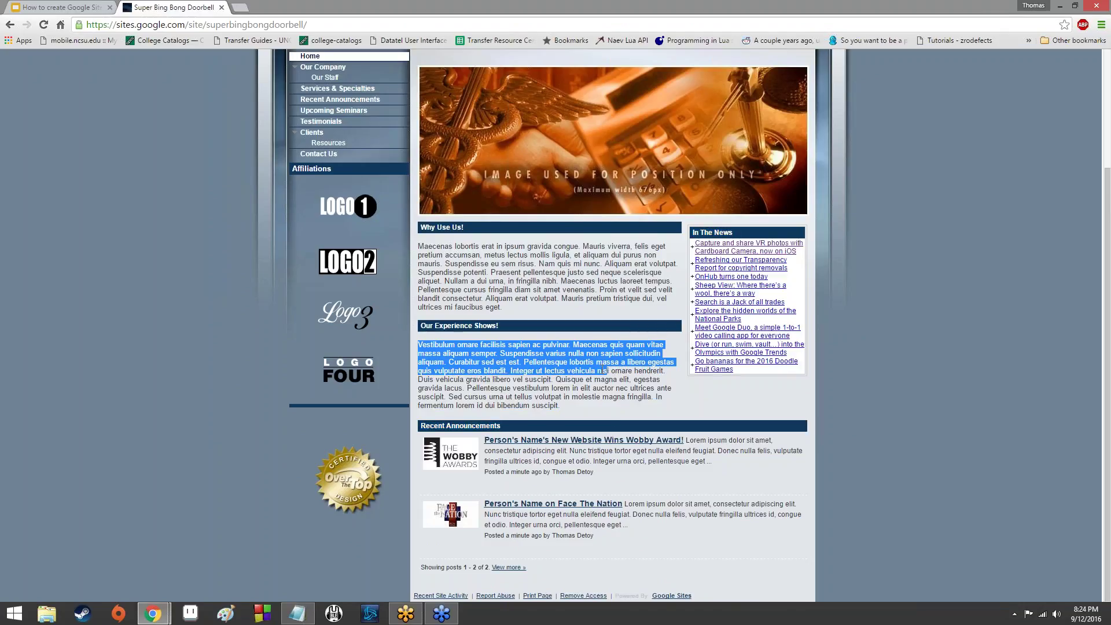
pyautogui.click(603, 369)
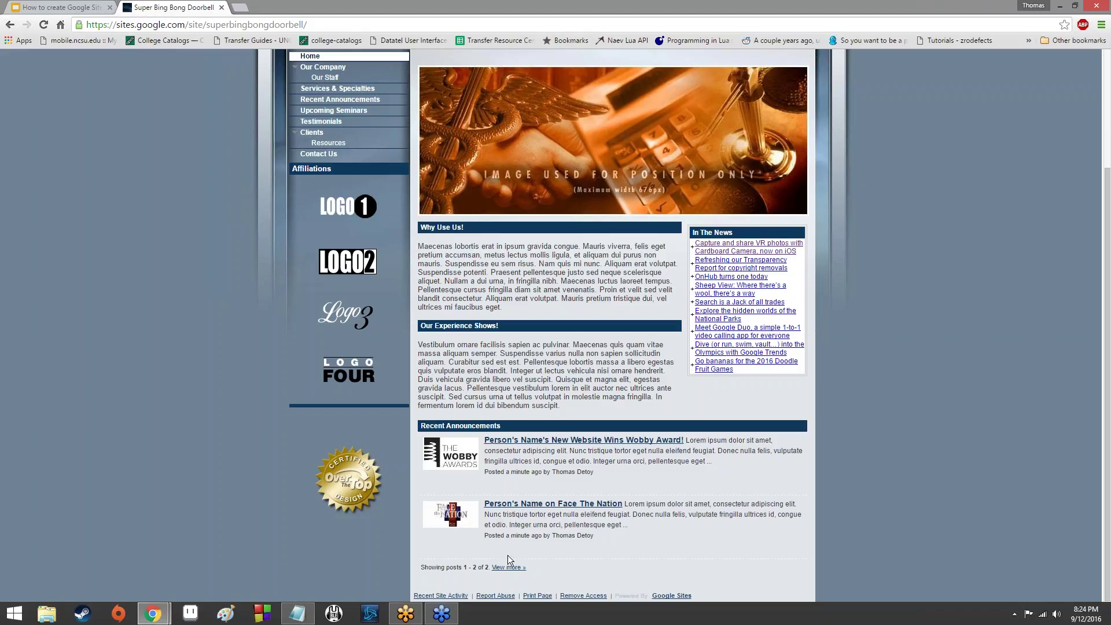
pyautogui.scroll(3, 497, 520)
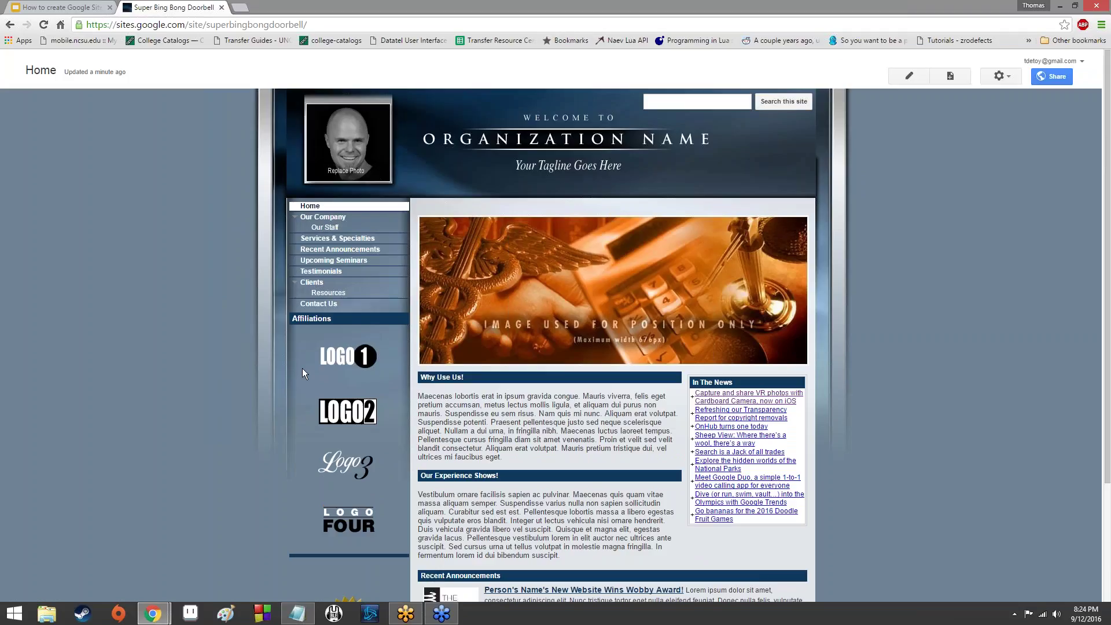
pyautogui.scroll(-3, 241, 363)
pyautogui.scroll(3, 239, 363)
pyautogui.scroll(-3, 340, 377)
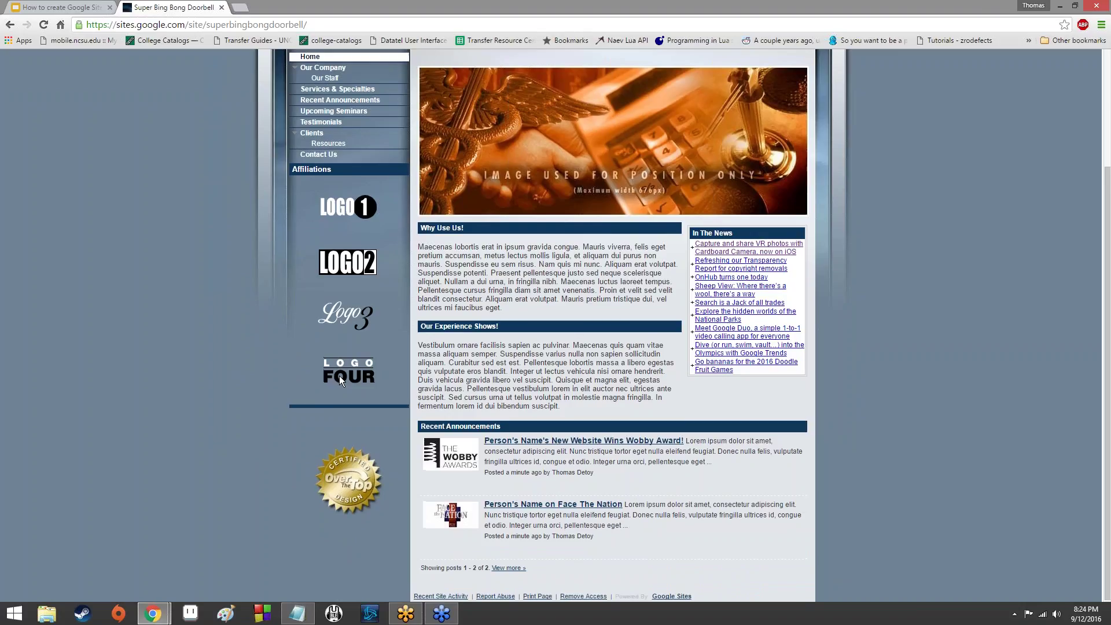
pyautogui.scroll(3, 339, 376)
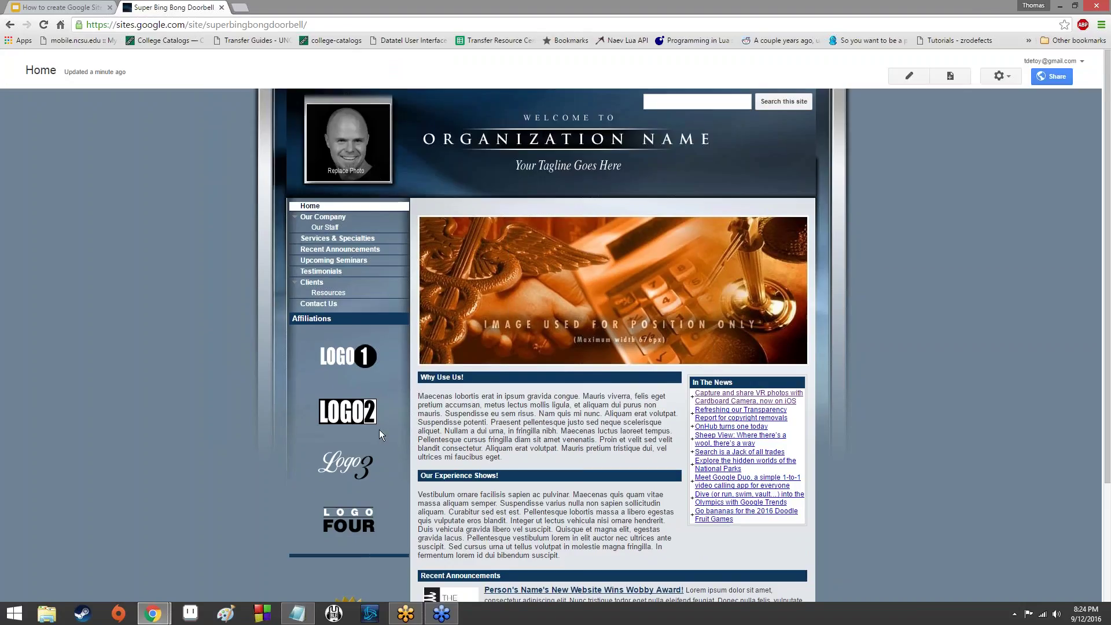
# Open the site's Services & Specialties page and look over its placeholder content.
pyautogui.click(335, 237)
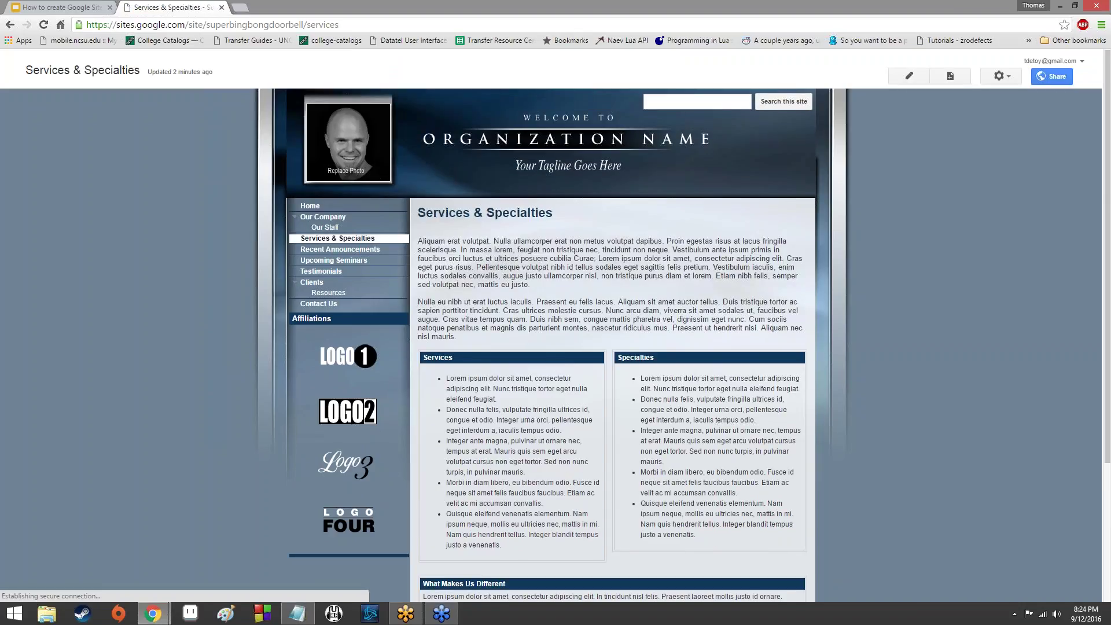
pyautogui.scroll(-1, 559, 316)
pyautogui.scroll(-3, 555, 315)
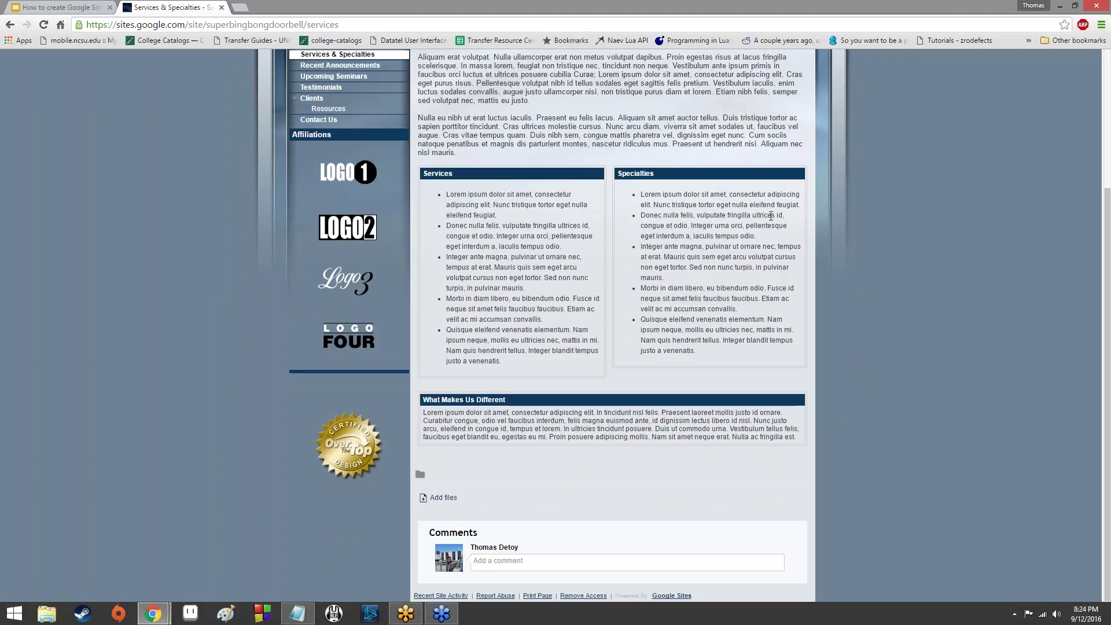
pyautogui.scroll(4, 655, 213)
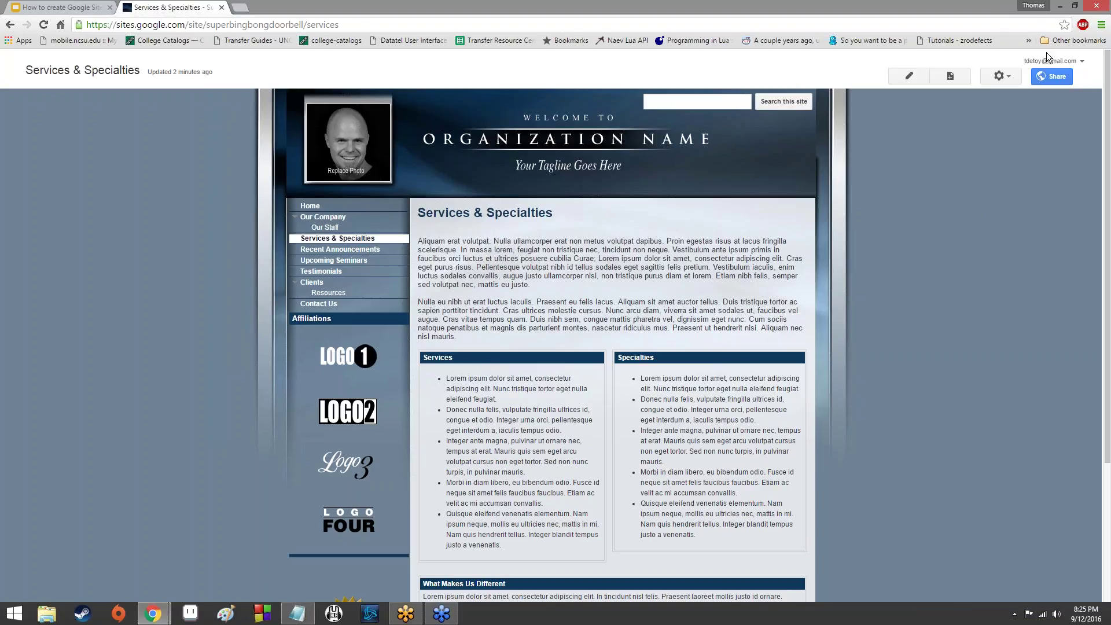
pyautogui.click(1066, 8)
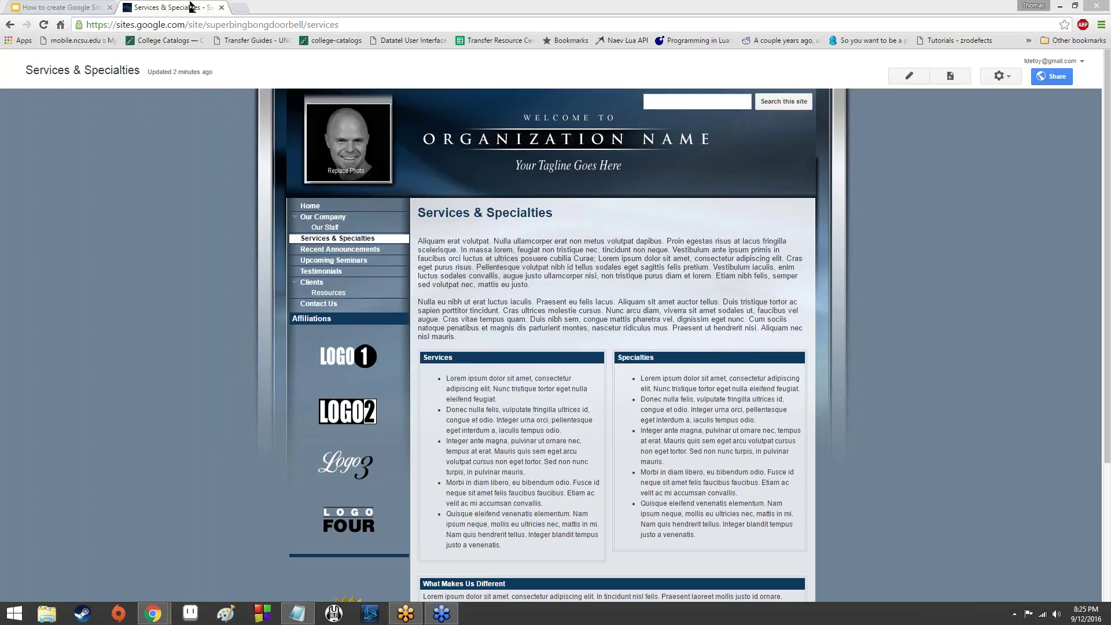
# Put the Services & Specialties page into edit mode and view the properties of the Services text gadget.
pyautogui.click(909, 78)
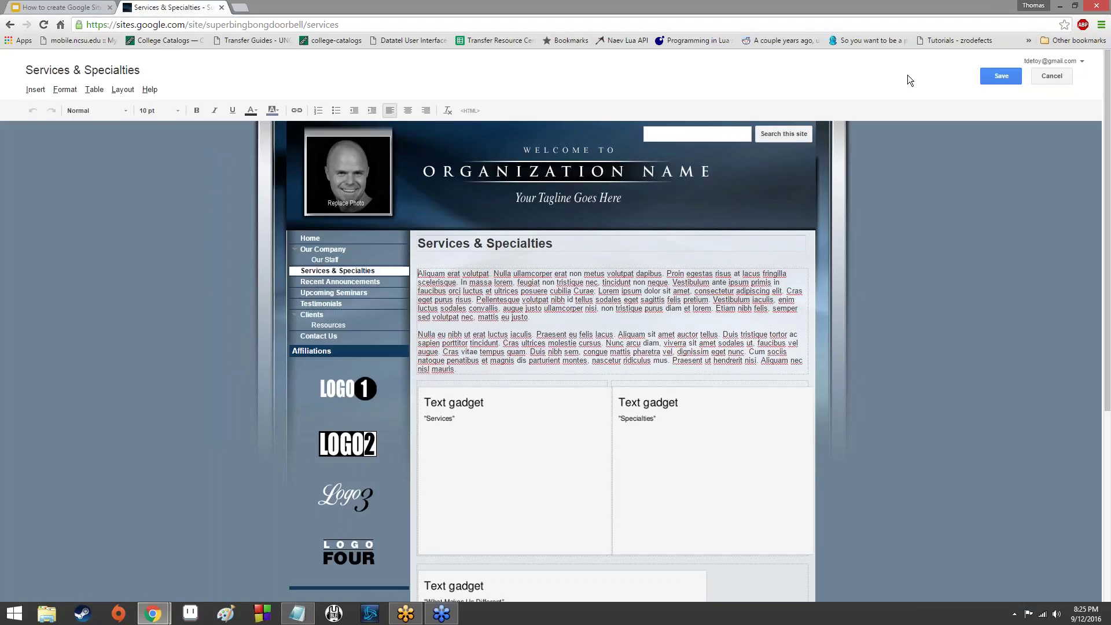
pyautogui.click(500, 514)
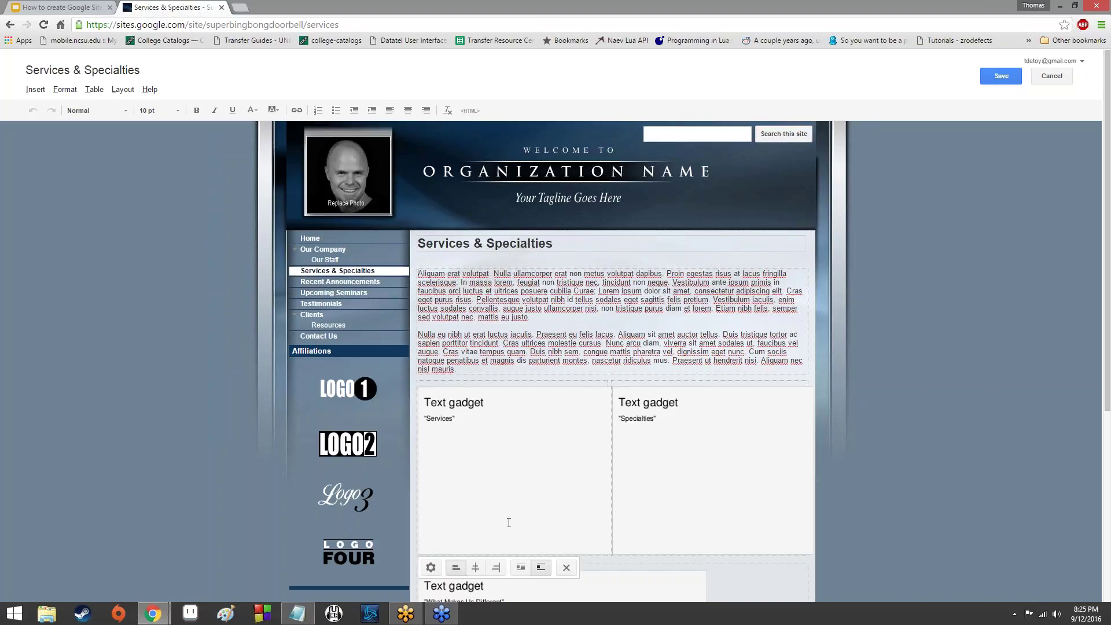
pyautogui.click(431, 567)
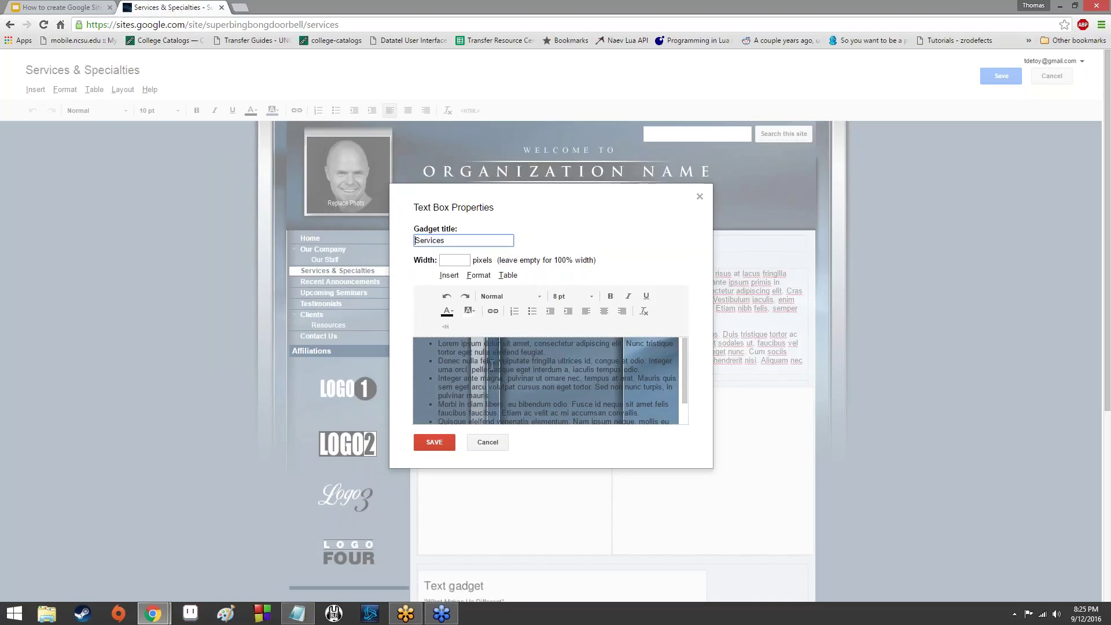
pyautogui.click(487, 442)
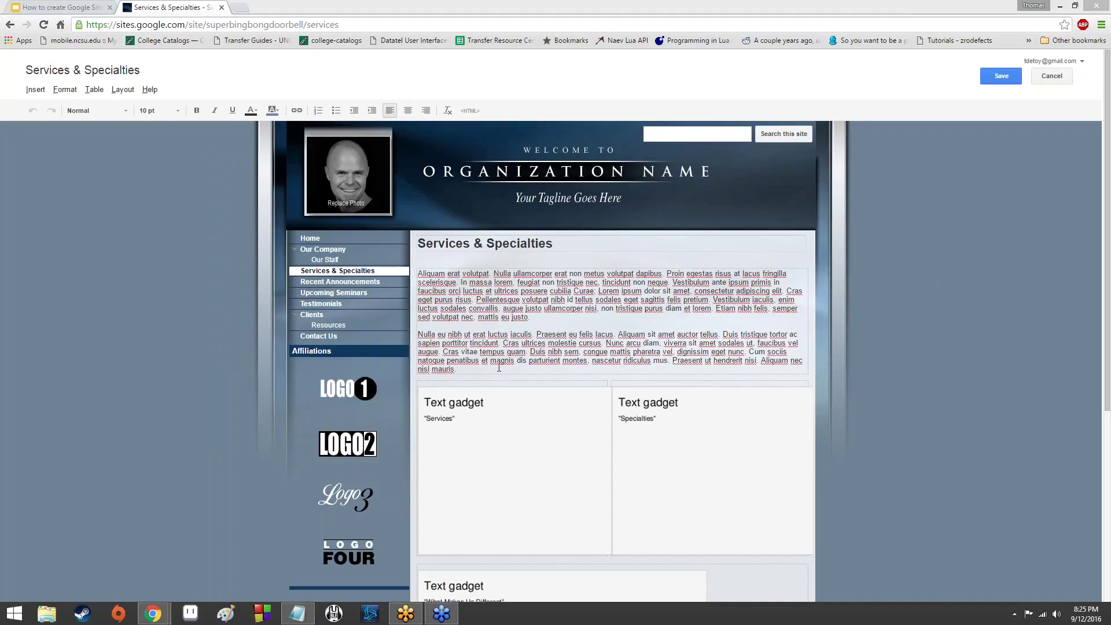
# Replace the two intro paragraphs with "Hello, I am good at a number of skills and services - also specialties. I am super professional".
pyautogui.moveTo(500, 368); pyautogui.dragTo(384, 285)
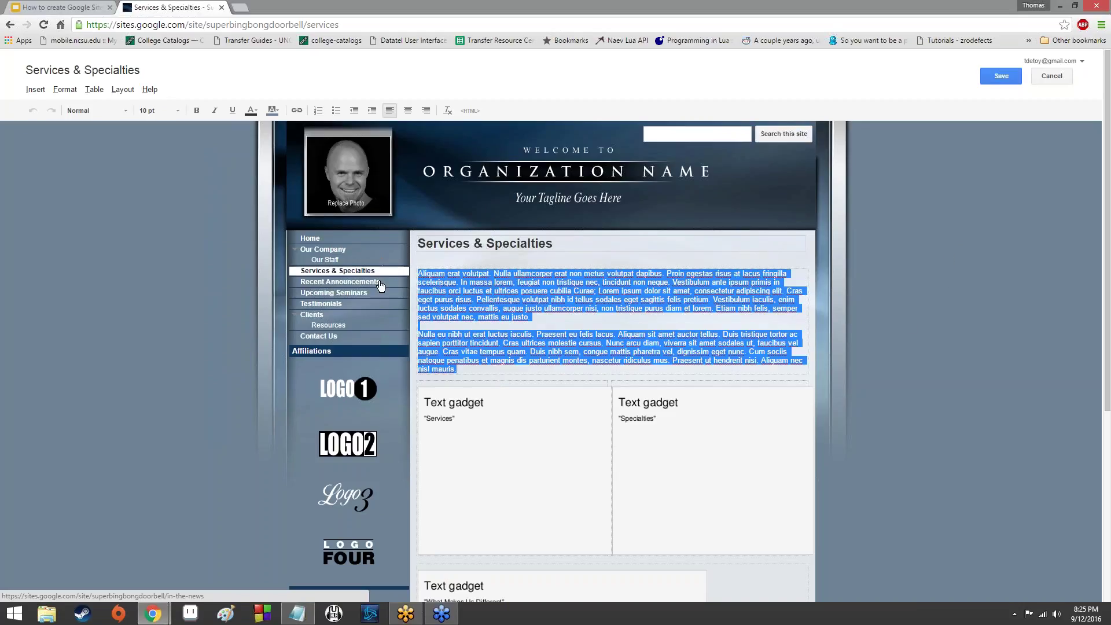
pyautogui.write('Hello, ')
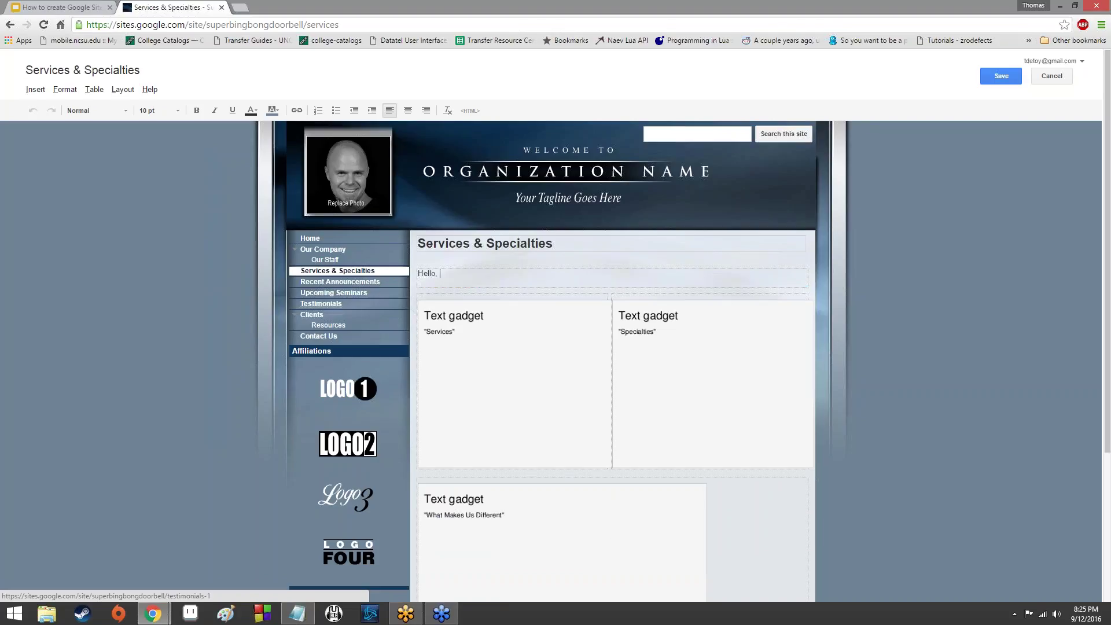
pyautogui.write('I am good at a number of ski')
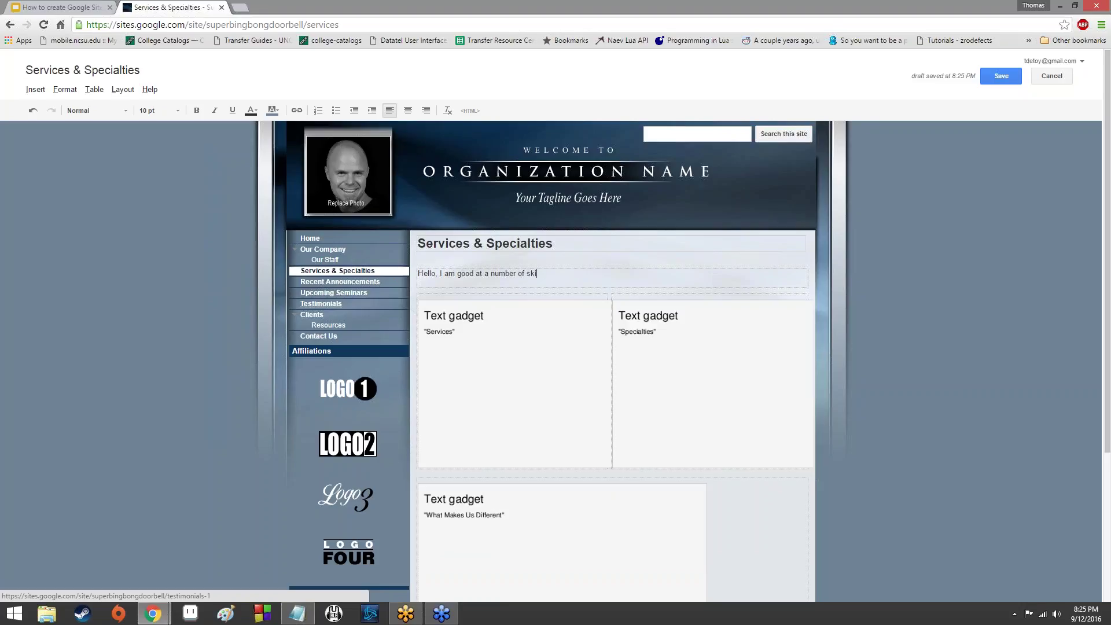
pyautogui.write('lls and services - also specalities. I am super professio')
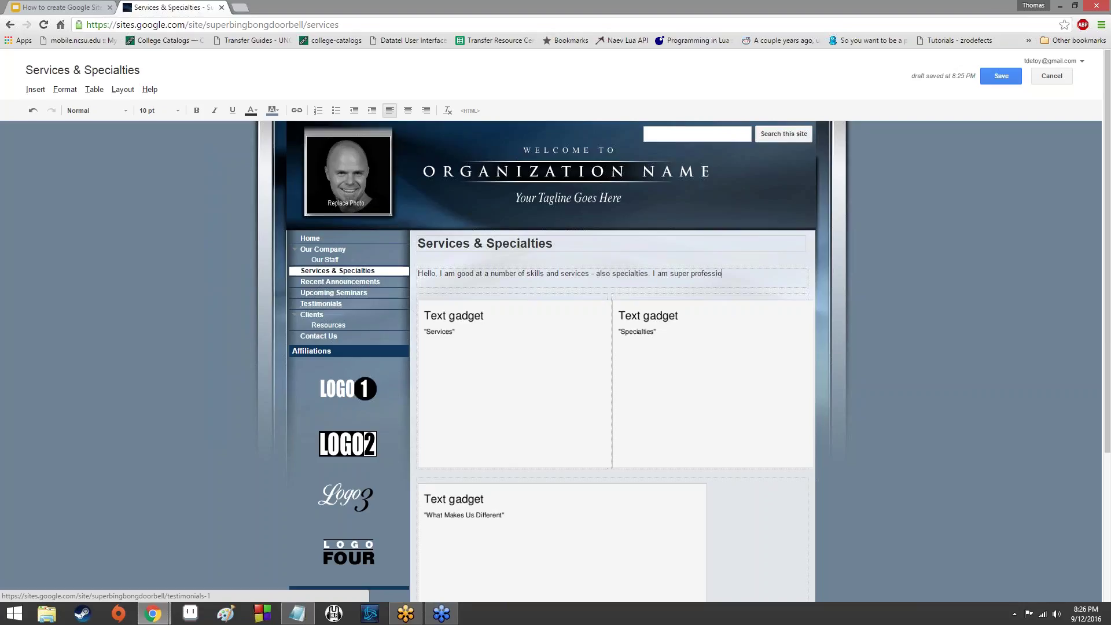
# Continue the intro with "and your doorbell needs will always be met with a smile", add empty space below it, and save the page.
pyautogui.write('nal and your doorbell needs will always be met with a smile.')
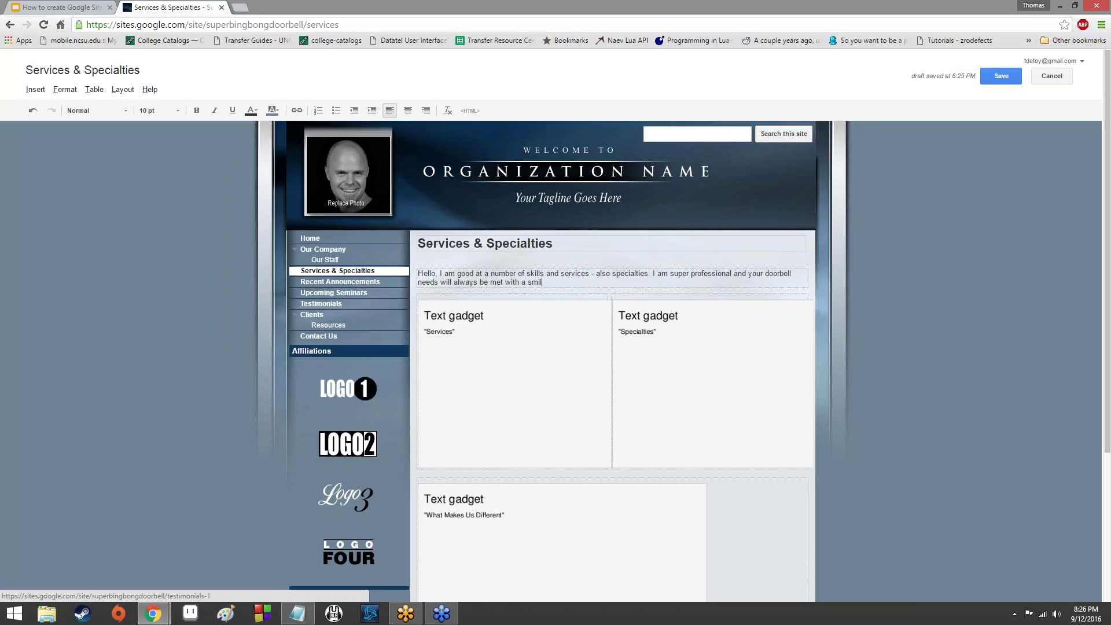
pyautogui.press('Return')
pyautogui.press('Return')
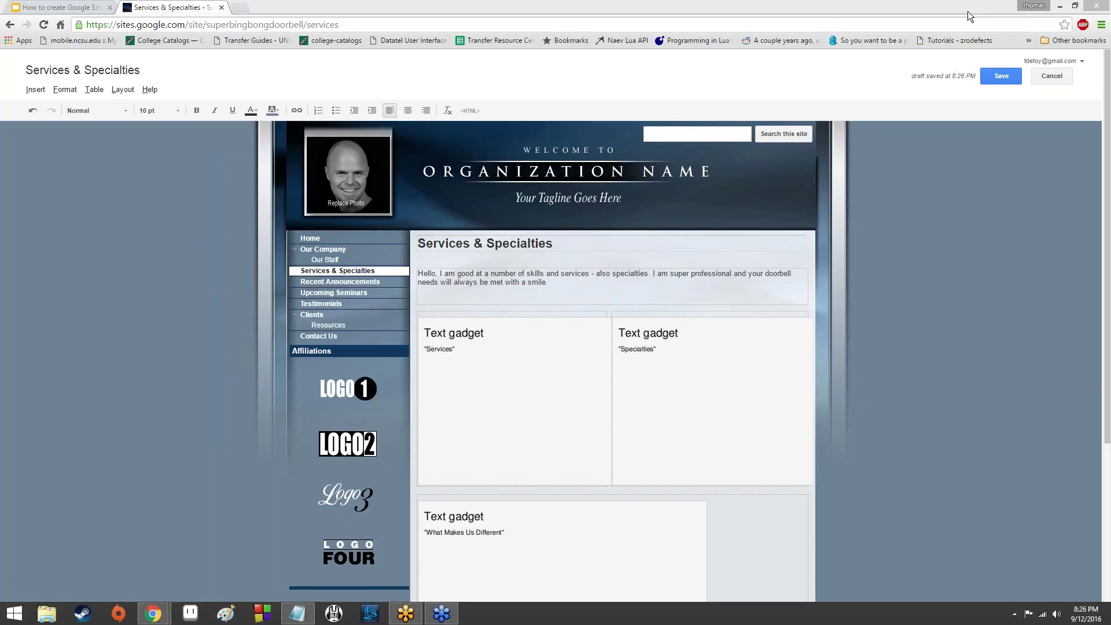
pyautogui.click(1006, 79)
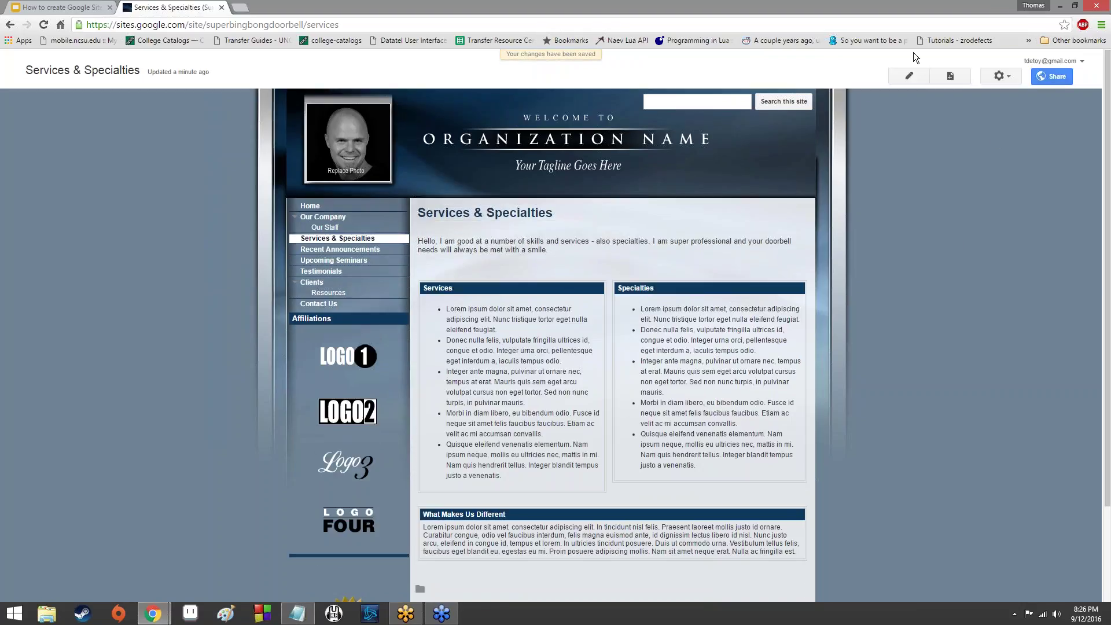
# Reopen the page for editing and set the empty line below the intro to 24 pt bold, italic, underlined text.
pyautogui.click(925, 78)
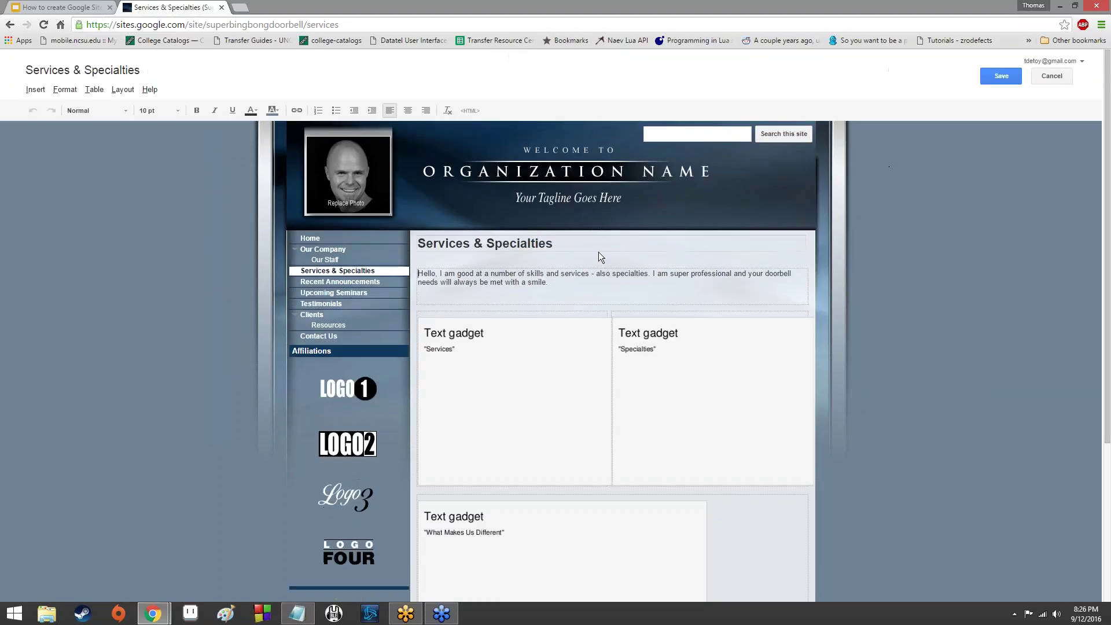
pyautogui.click(554, 293)
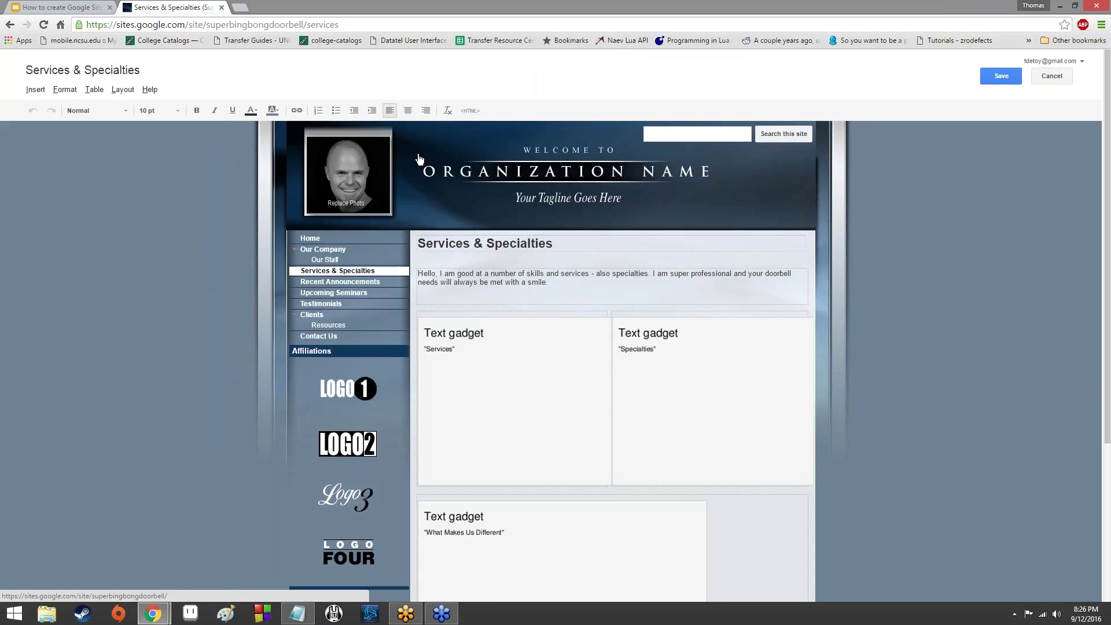
pyautogui.click(146, 111)
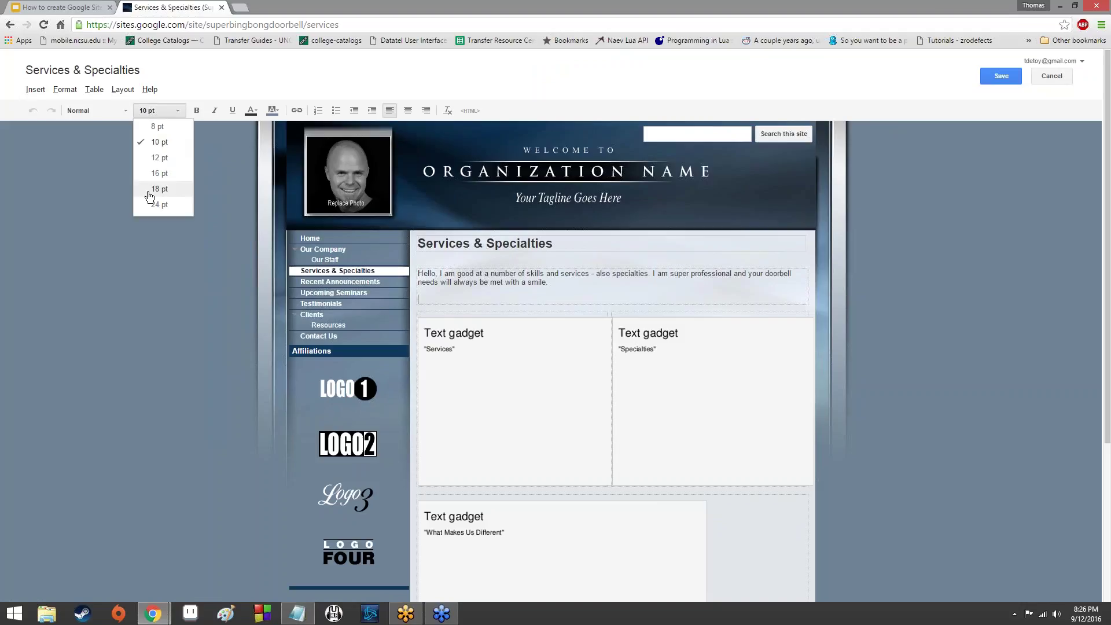
pyautogui.click(154, 204)
pyautogui.click(196, 110)
pyautogui.click(214, 110)
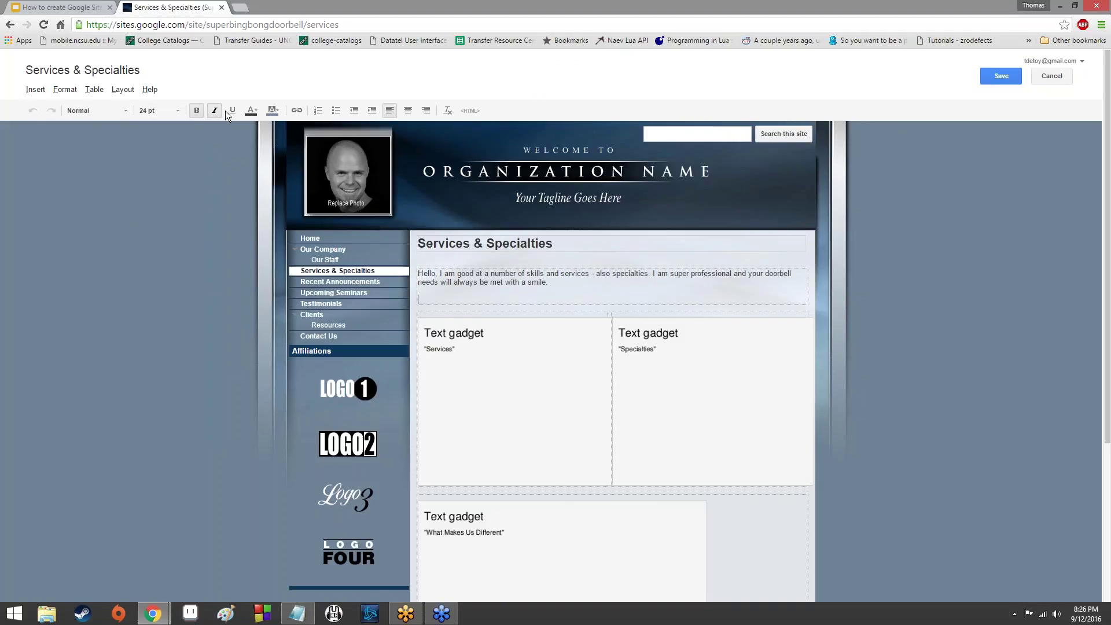
pyautogui.click(232, 110)
# Enter the line "Super Bing Bong Doorbell, Inc." below the intro paragraph.
pyautogui.write('Super B')
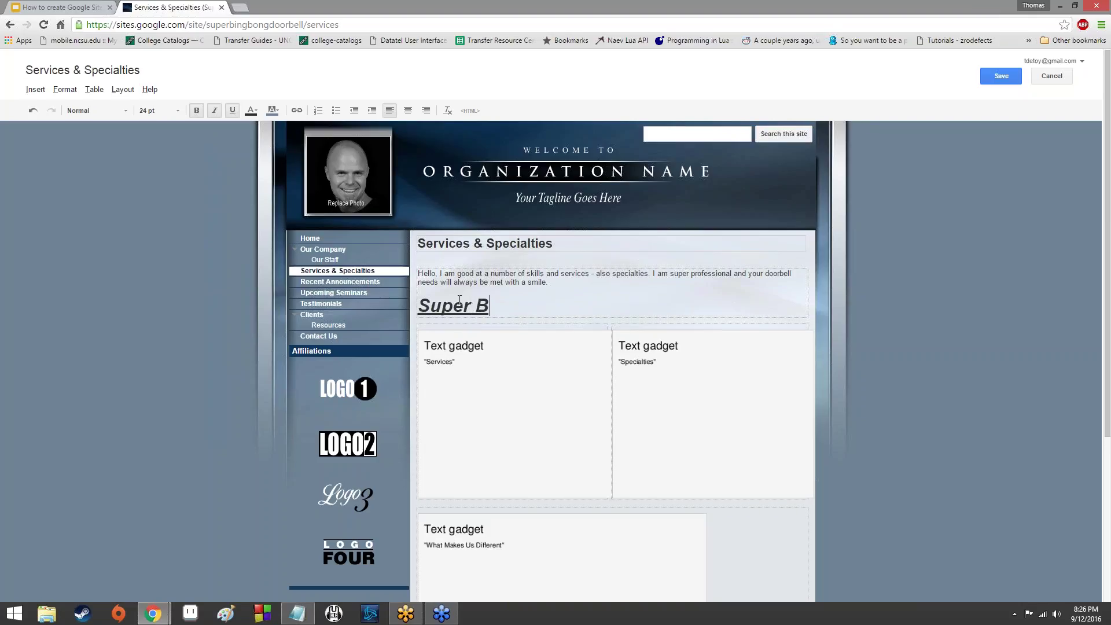
pyautogui.write('ing Bong DOo')
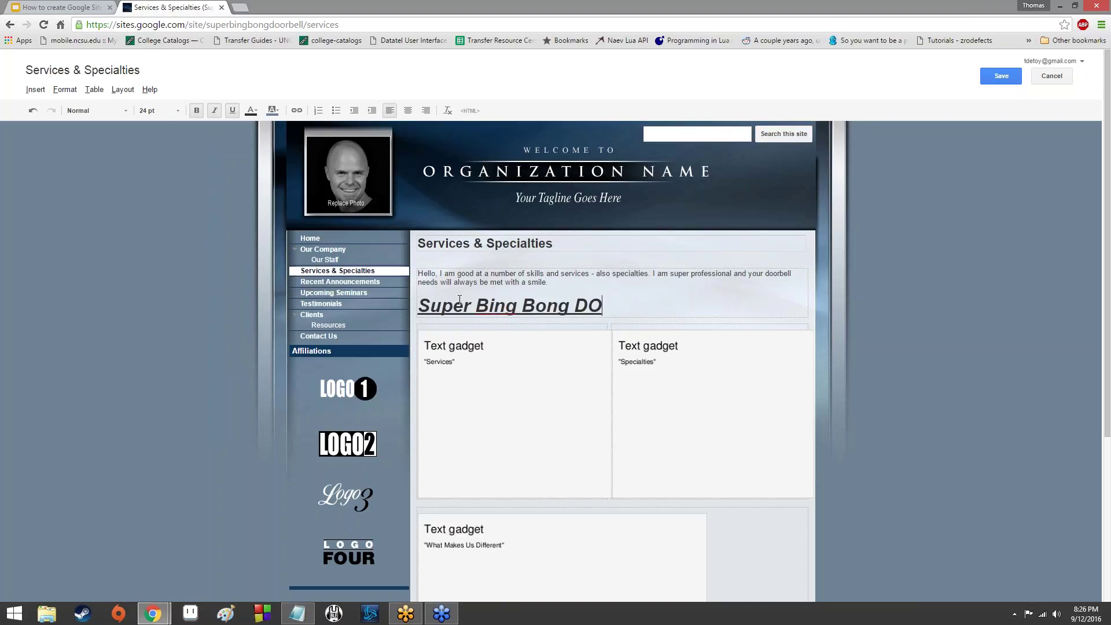
pyautogui.press('BackSpace')
pyautogui.press('BackSpace')
pyautogui.write('oorbell')
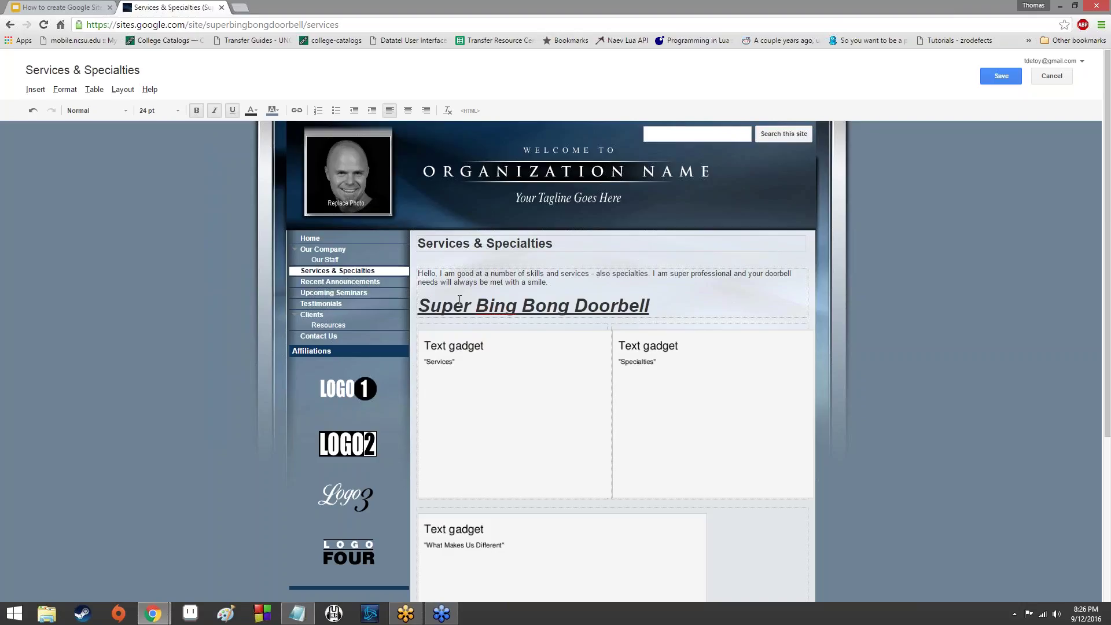
pyautogui.write(', Inc.\\')
pyautogui.press('Return')
pyautogui.write('\\')
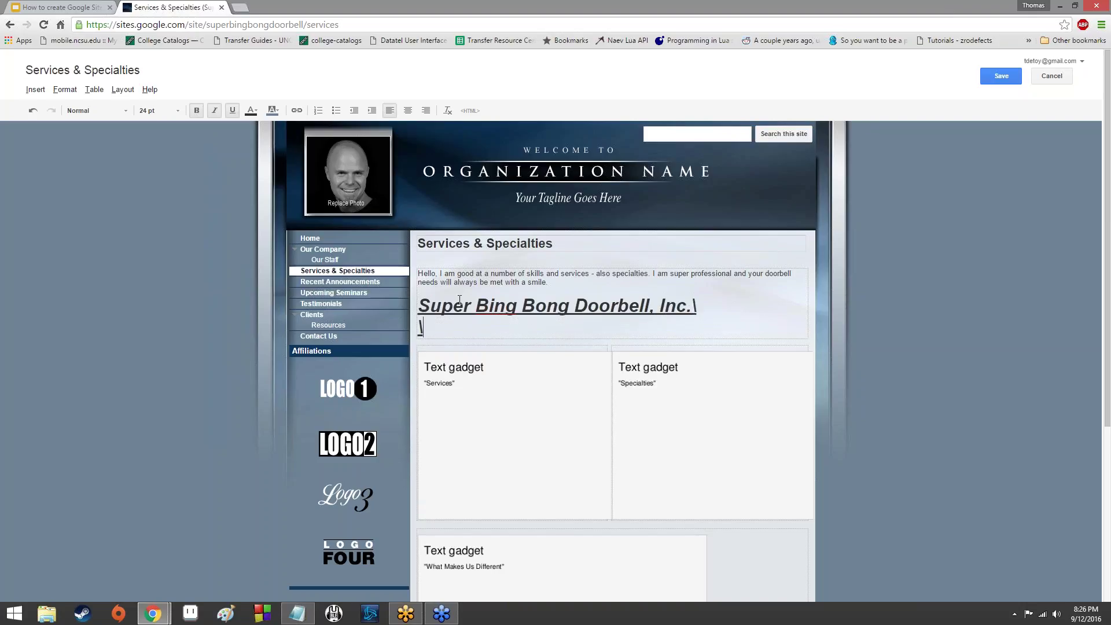
pyautogui.press('BackSpace')
pyautogui.press('BackSpace')
pyautogui.press('BackSpace')
# Add the owner's name followed by ", Proprietor" below the company line, leaving a blank line between, and save the page.
pyautogui.press('Return')
pyautogui.press('Return')
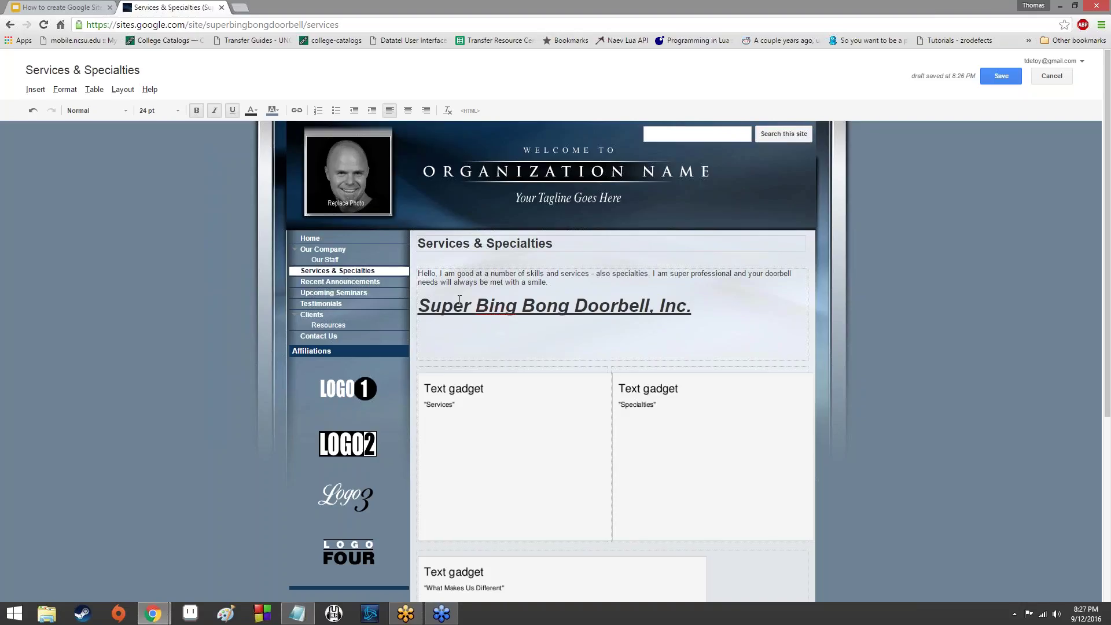
pyautogui.press('Return')
pyautogui.write('Mr. Bing, Pro')
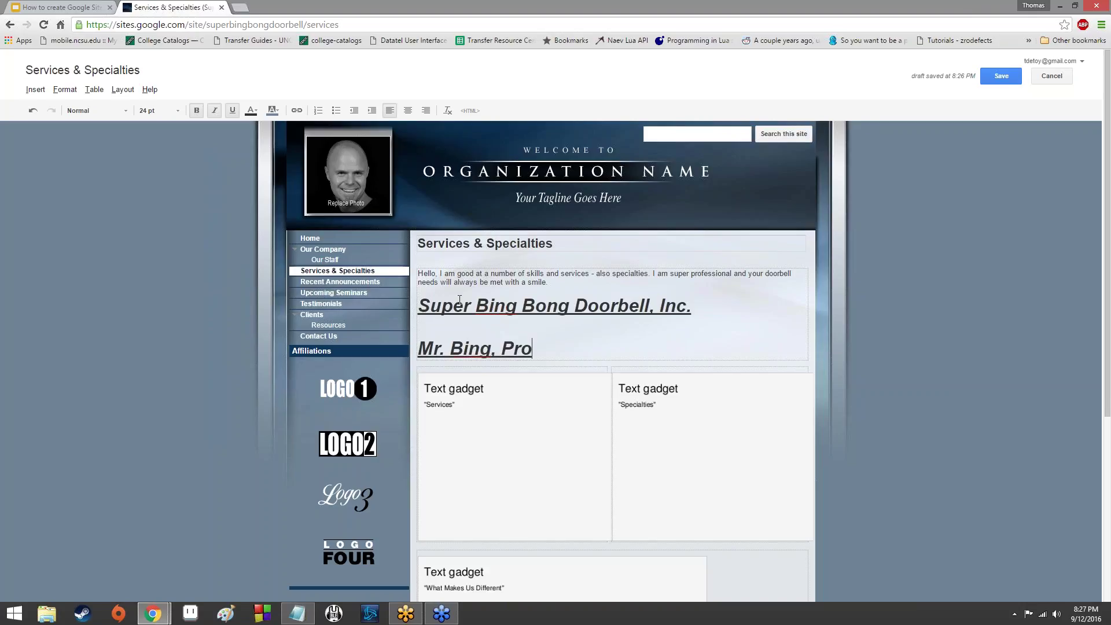
pyautogui.write('prietor')
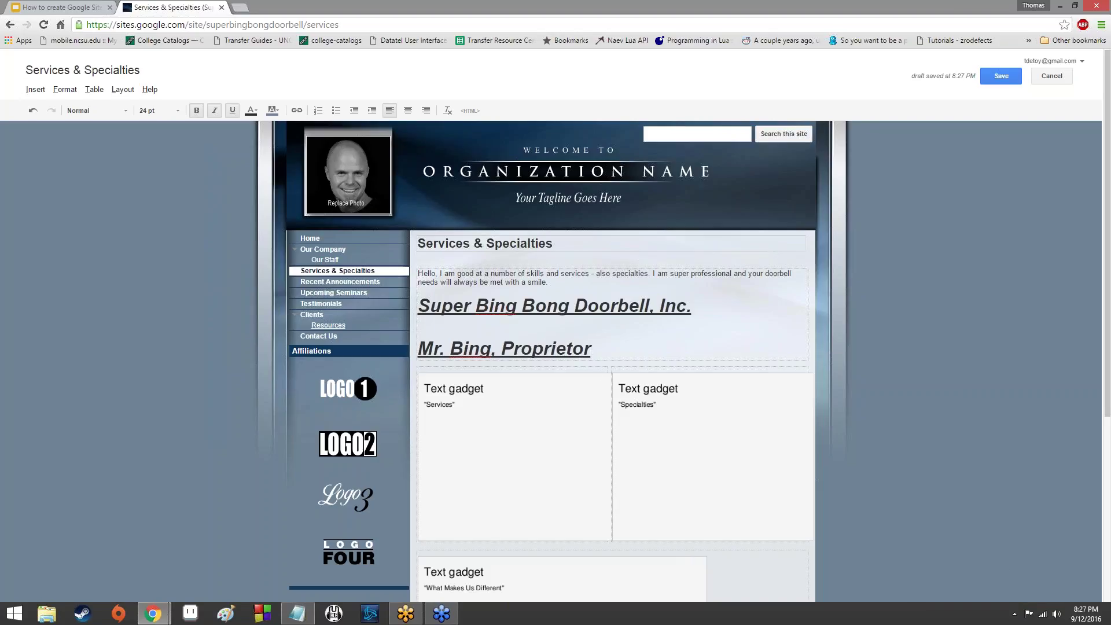
pyautogui.click(1011, 71)
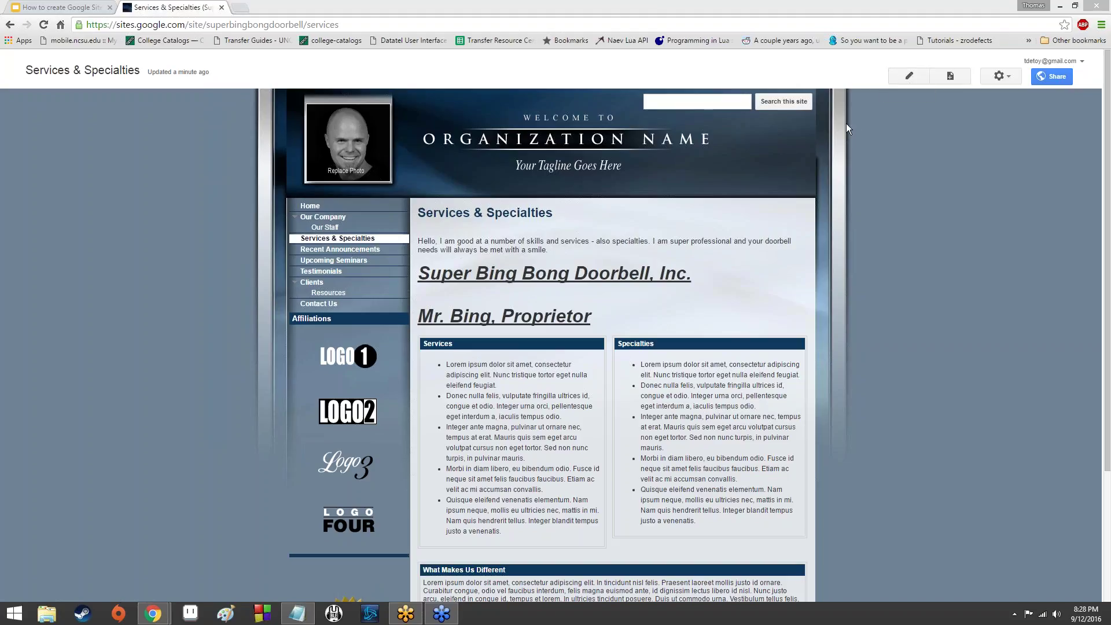
# Look over the page's text gadgets in edit mode, save the page, and review the Services, Specialties and What Makes Us Different sections.
pyautogui.click(906, 77)
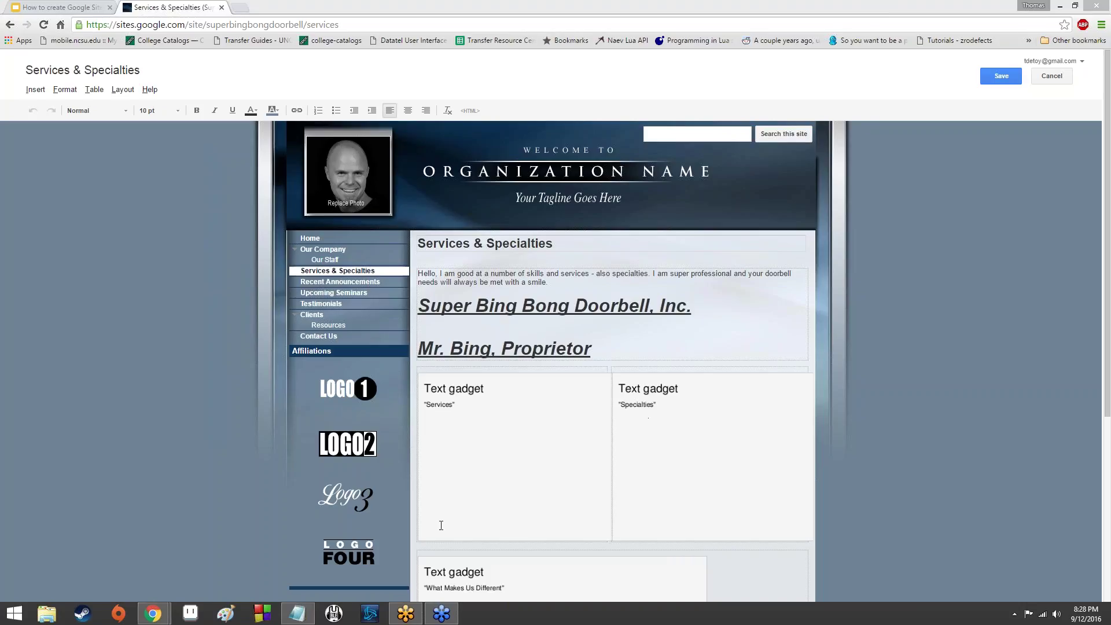
pyautogui.scroll(-5, 154, 430)
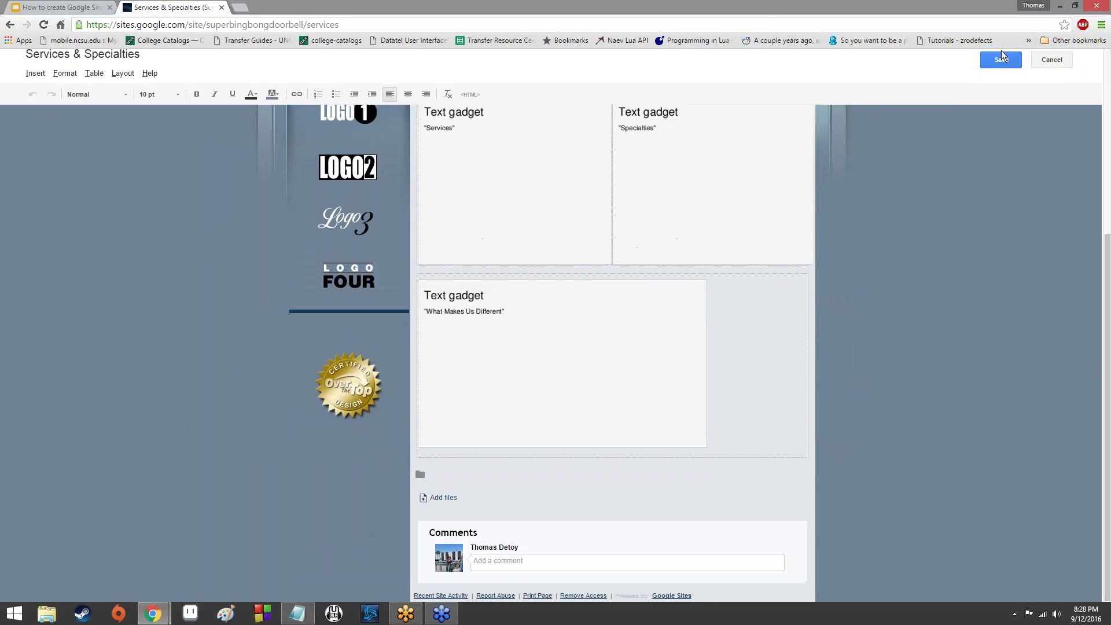
pyautogui.click(991, 63)
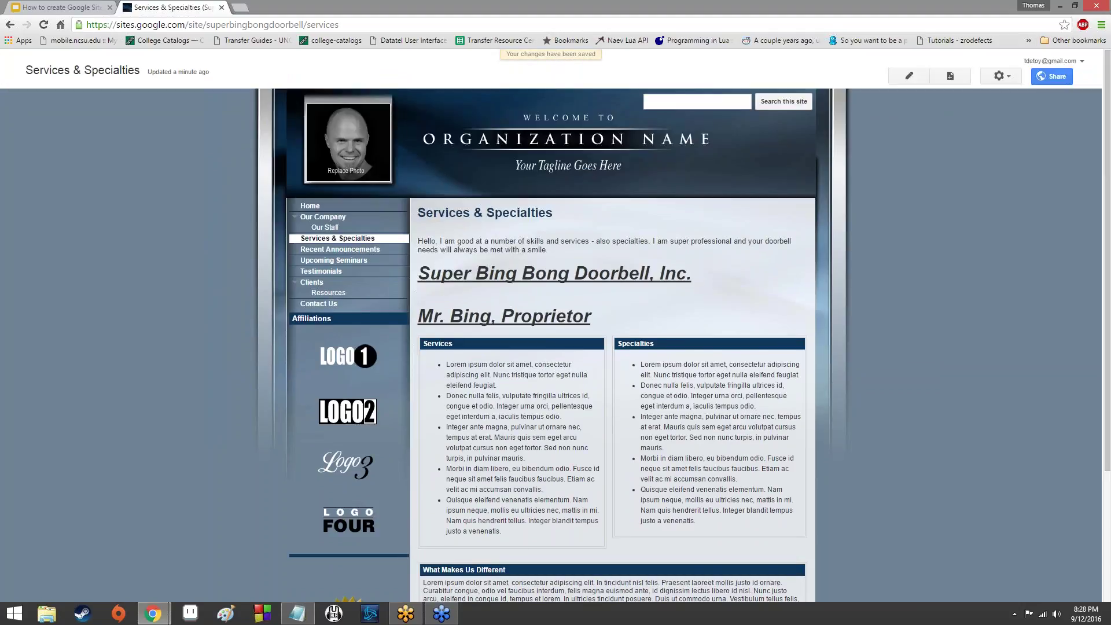
pyautogui.scroll(-3, 319, 334)
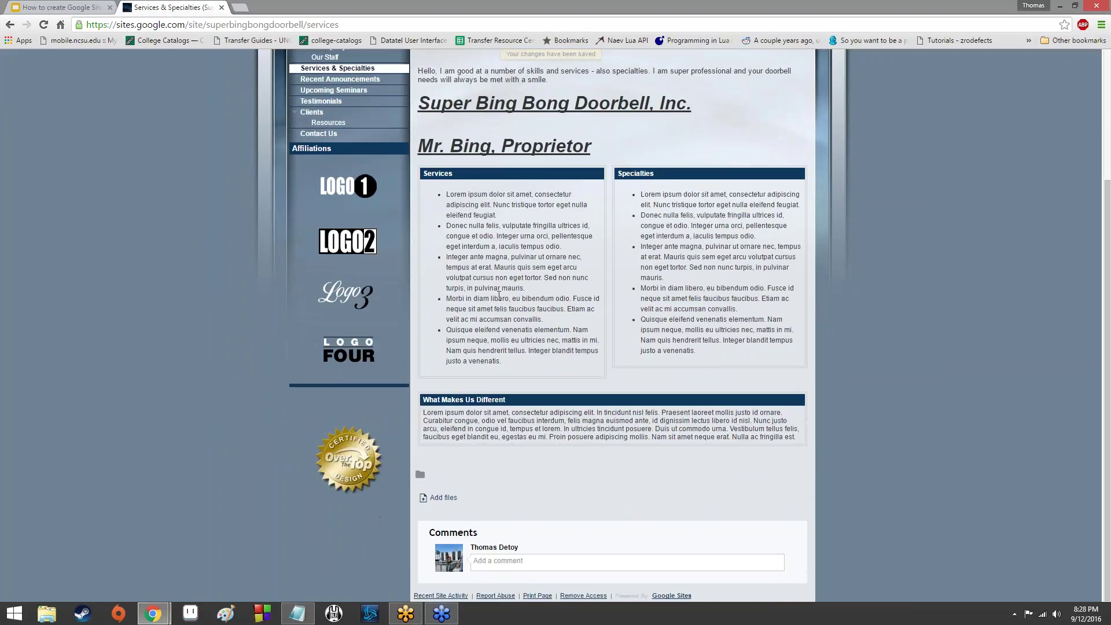
pyautogui.scroll(3, 551, 324)
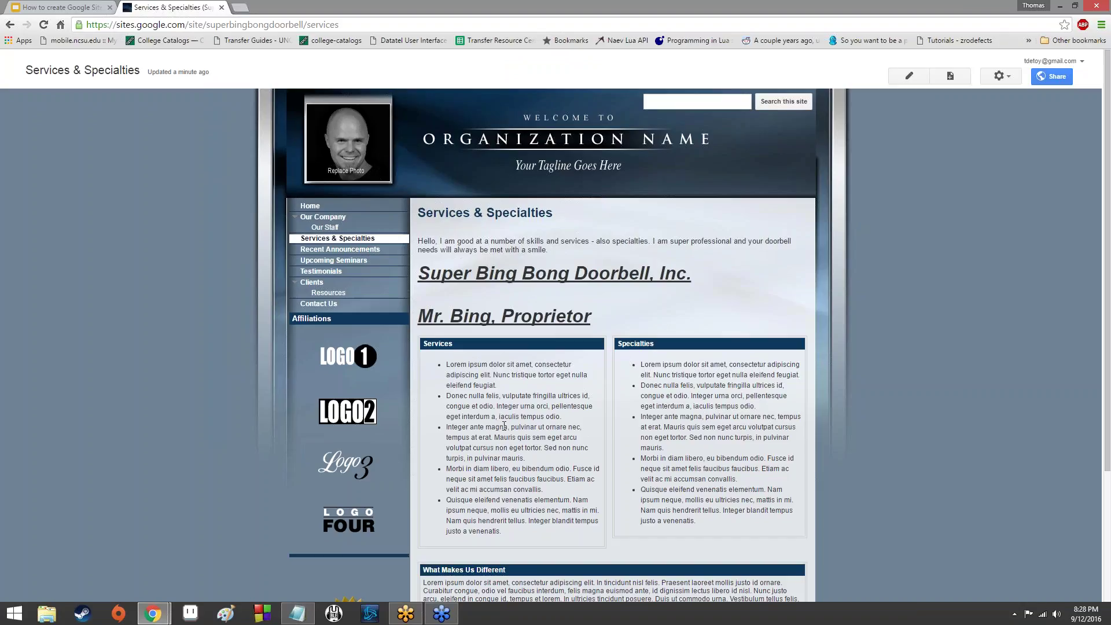
# Reopen the page for editing and delete all placeholder bullet text from the Services text gadget.
pyautogui.click(920, 78)
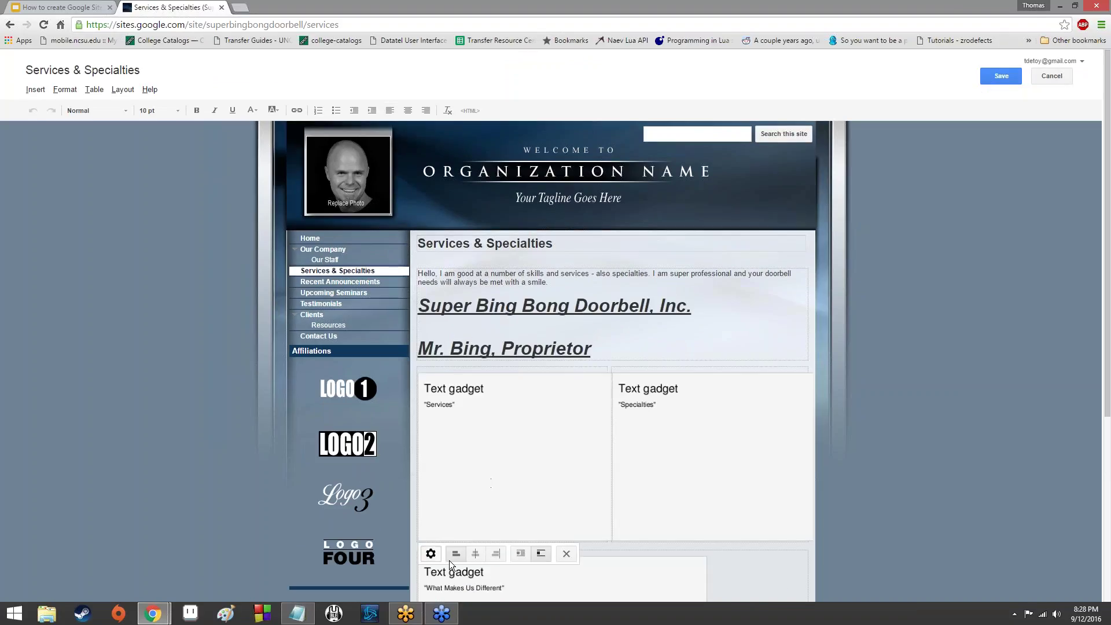
pyautogui.click(430, 554)
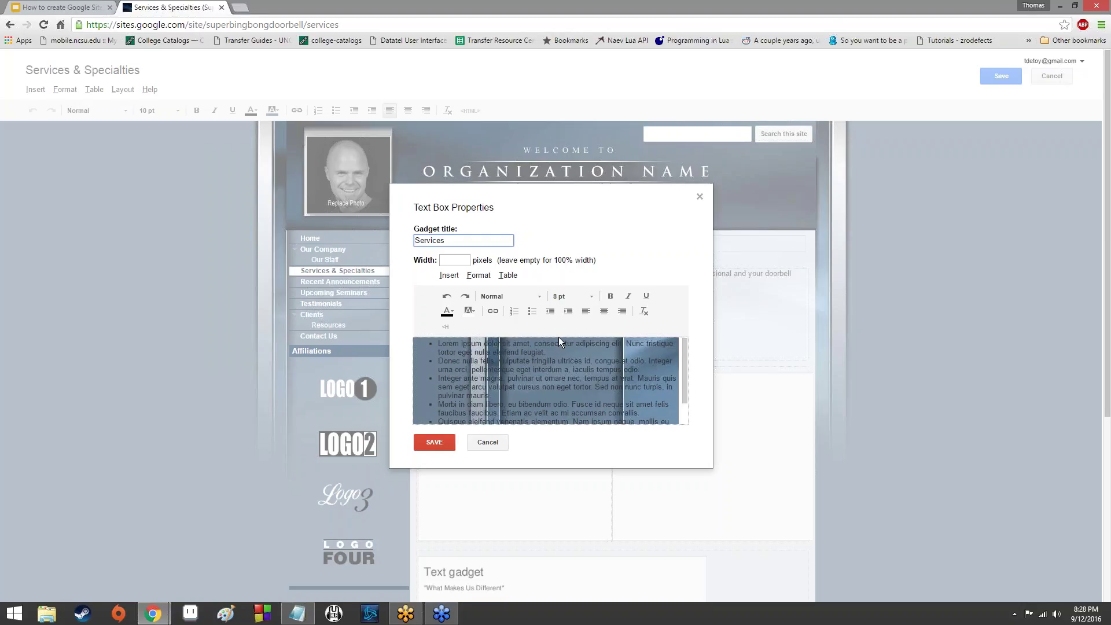
pyautogui.scroll(-1, 545, 380)
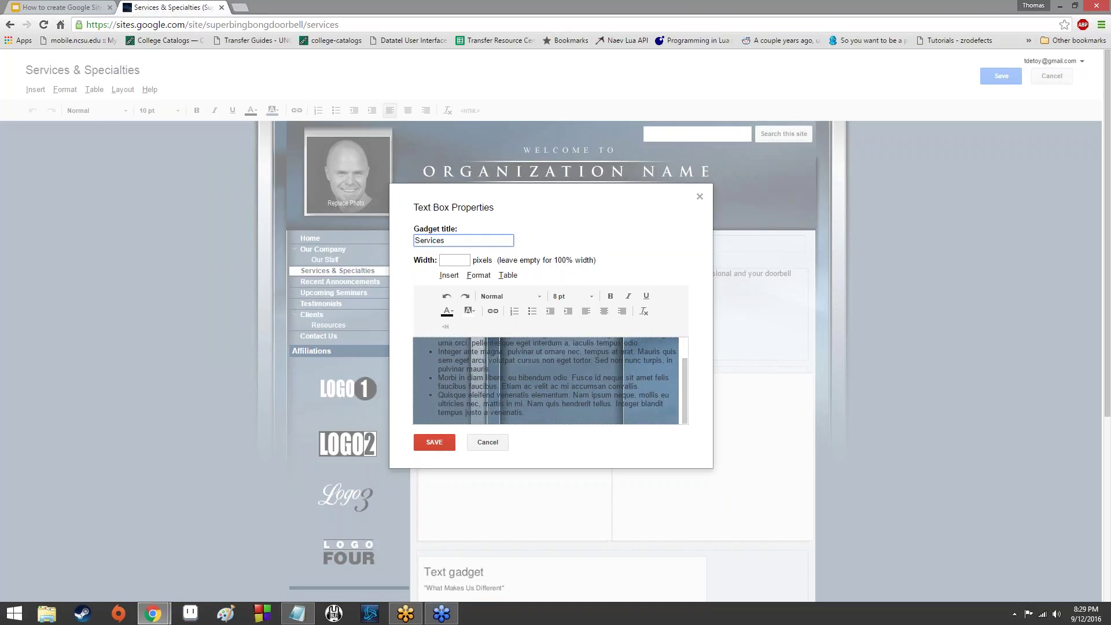
pyautogui.moveTo(528, 417); pyautogui.dragTo(281, 236)
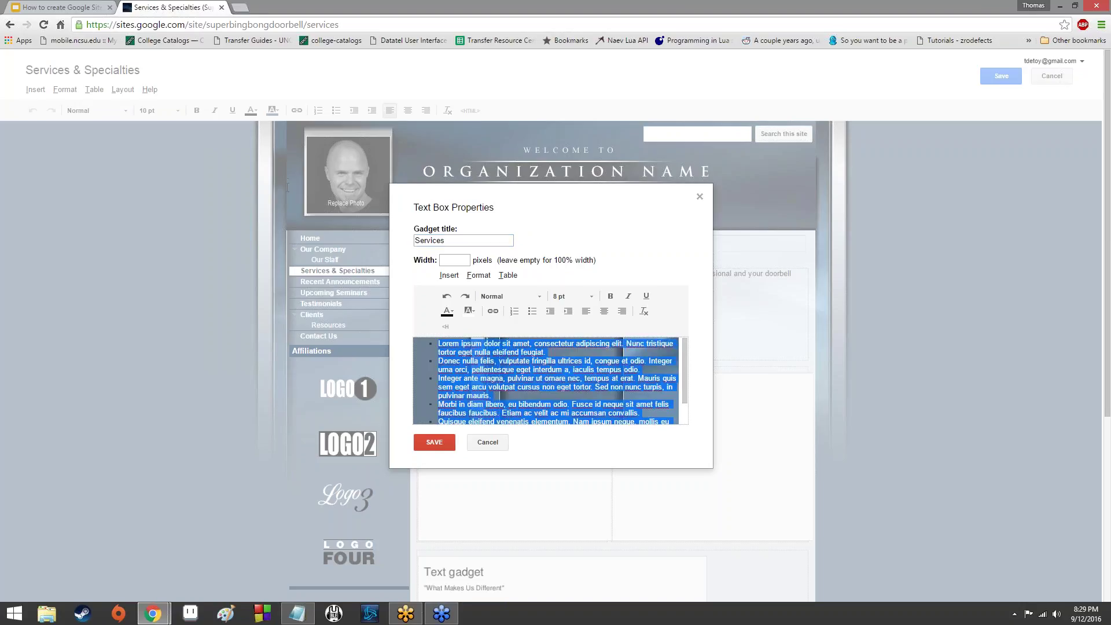
pyautogui.press('BackSpace')
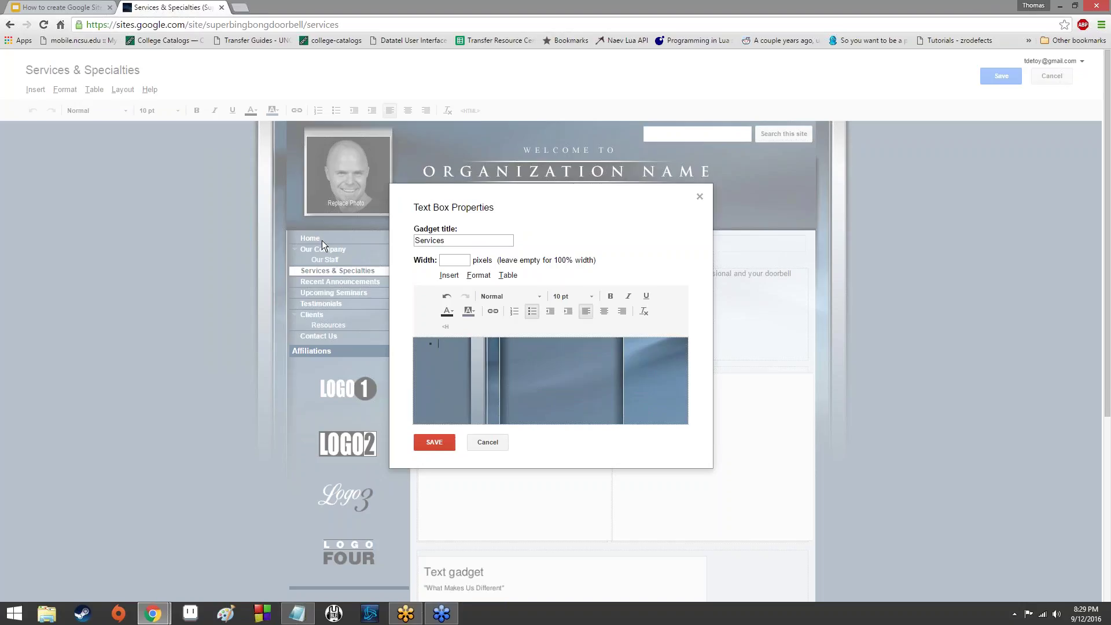
# Enter the Services bullets "Extreme doorbell repair", "Radical guitar solos" and "Sweet skateboard tricks", then save the gadget and the page.
pyautogui.write('Extreme doorbell')
pyautogui.write(' repair ')
pyautogui.write('Radical gh')
pyautogui.press('BackSpace')
pyautogui.write('uitar solo ')
pyautogui.write('Sweet skate')
pyautogui.write('board')
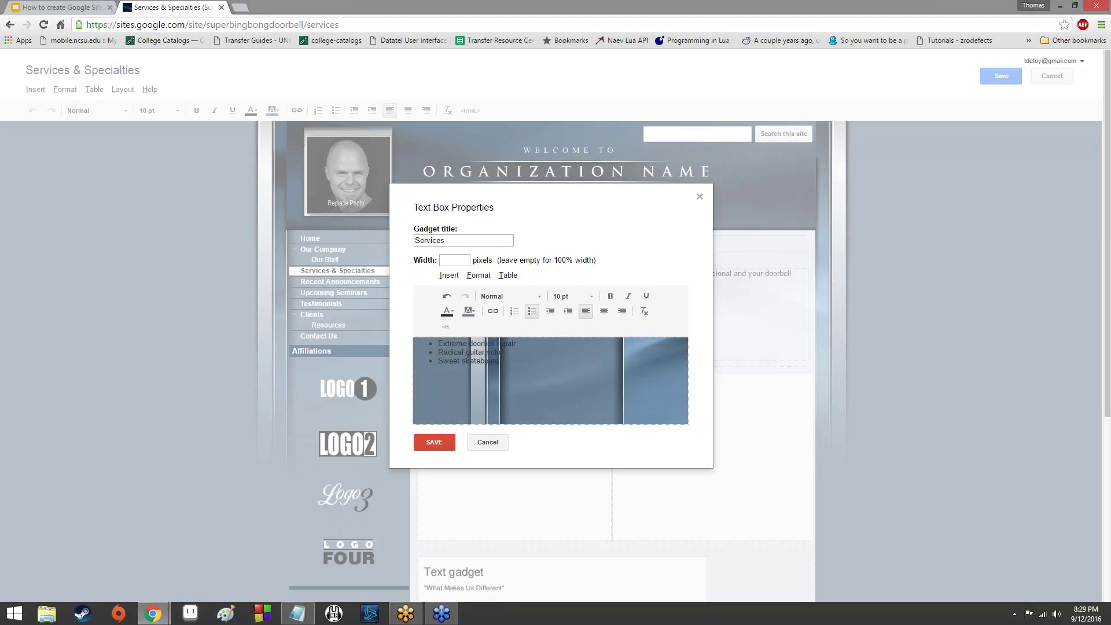
pyautogui.write(' tricks')
pyautogui.click(434, 442)
pyautogui.click(1003, 81)
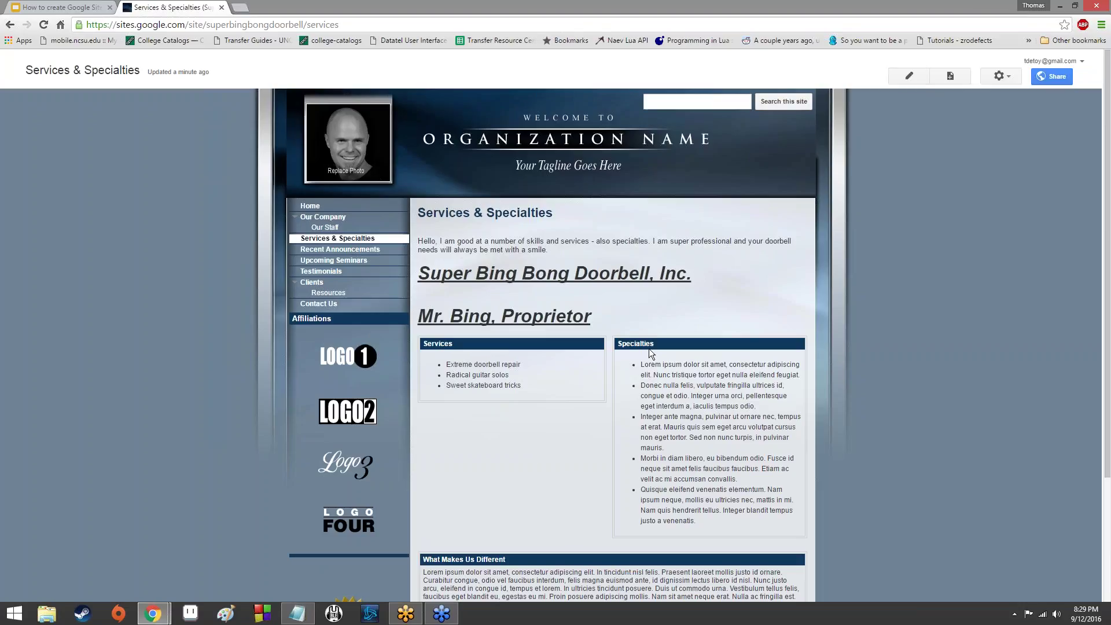
# Reopen the page for editing and delete all placeholder bullet text from the Specialties text gadget.
pyautogui.click(909, 75)
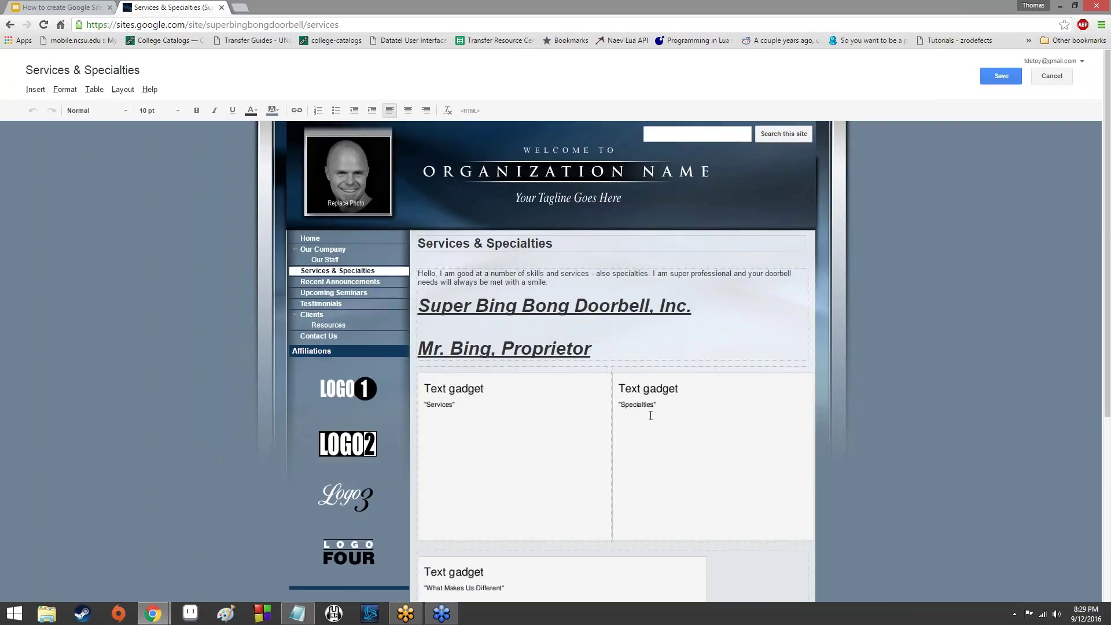
pyautogui.click(650, 415)
pyautogui.click(628, 554)
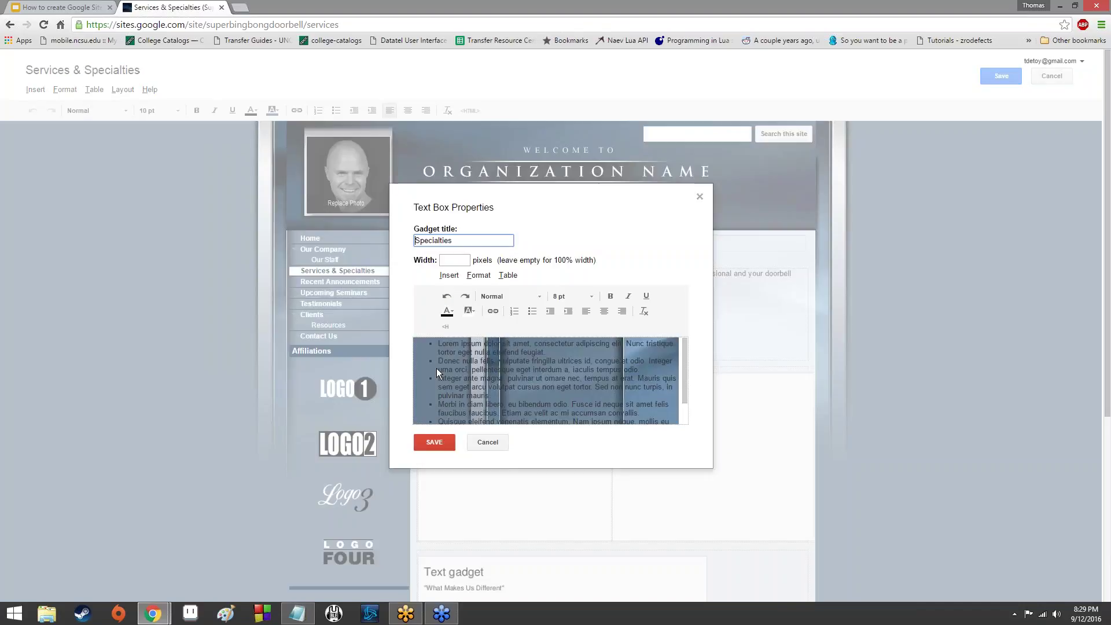
pyautogui.moveTo(438, 343); pyautogui.dragTo(692, 460)
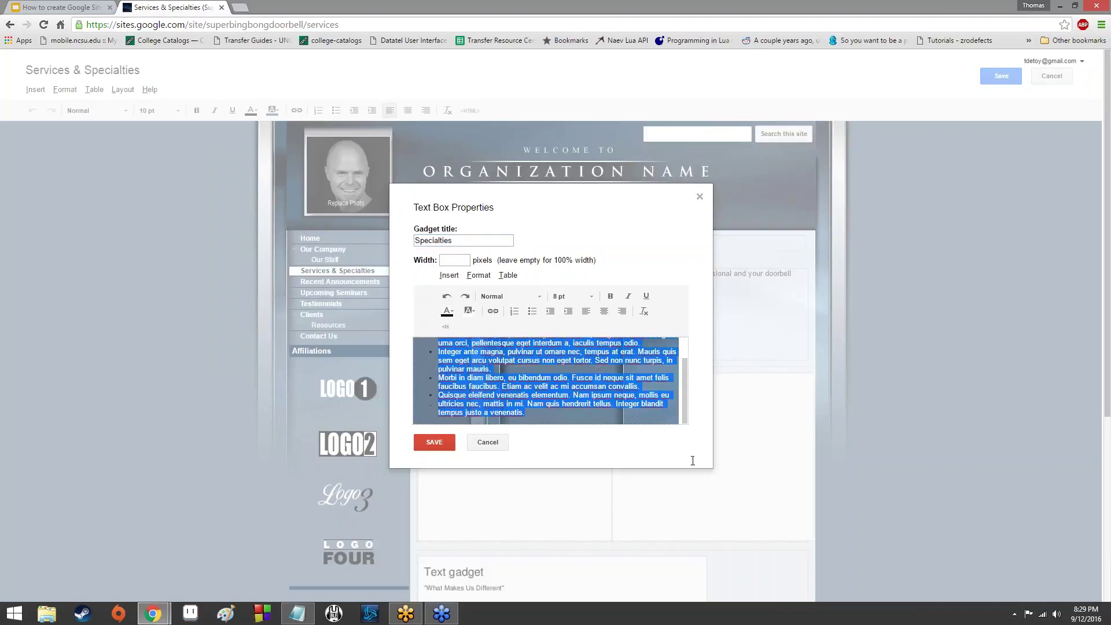
pyautogui.press('Delete')
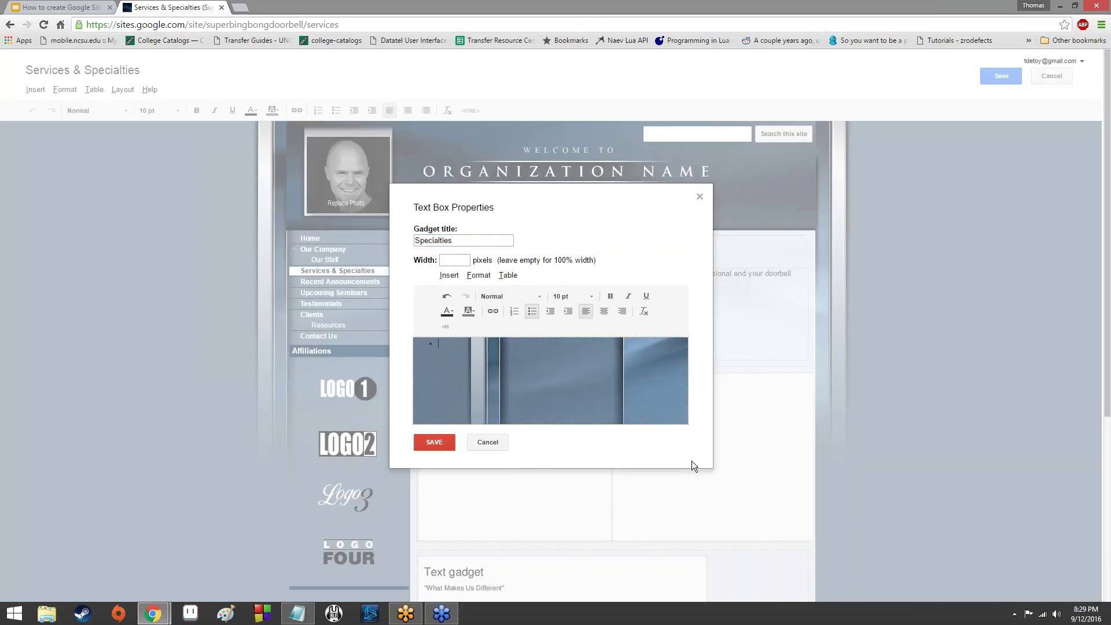
# Enter the Specialties bullets "Nachos", "Doritos" and "Mountain Dew", then save the gadget.
pyautogui.write('Nachos Doriots')
pyautogui.press('BackSpace')
pyautogui.press('BackSpace')
pyautogui.press('BackSpace')
pyautogui.write('os Mountain Dew')
pyautogui.click(435, 442)
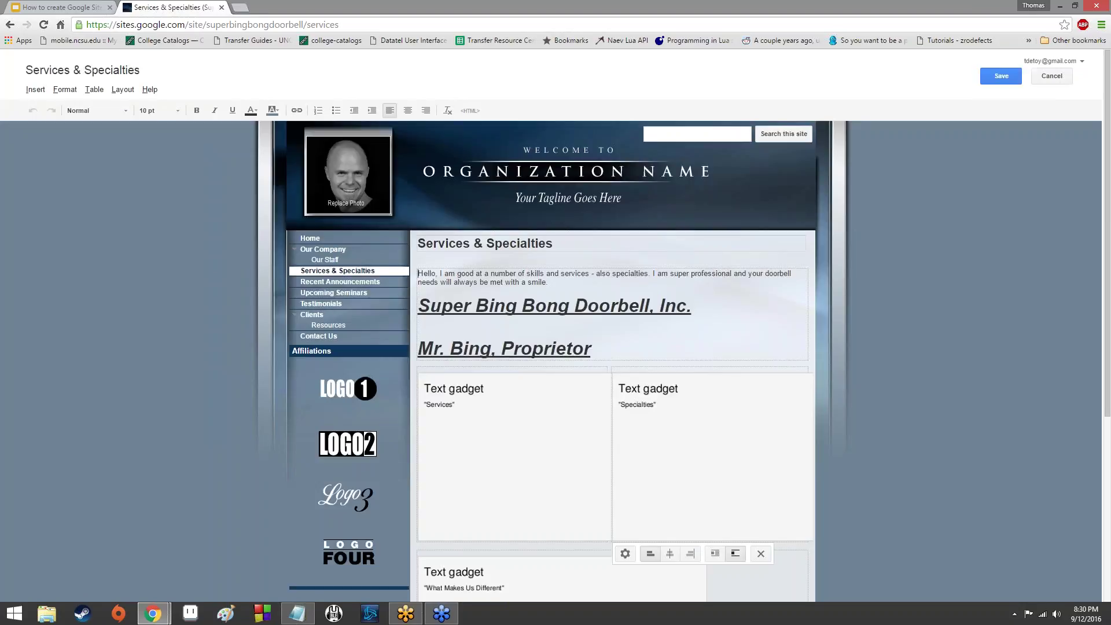
# Save the Services & Specialties page and look over its sections down to the comments.
pyautogui.scroll(-3, 977, 339)
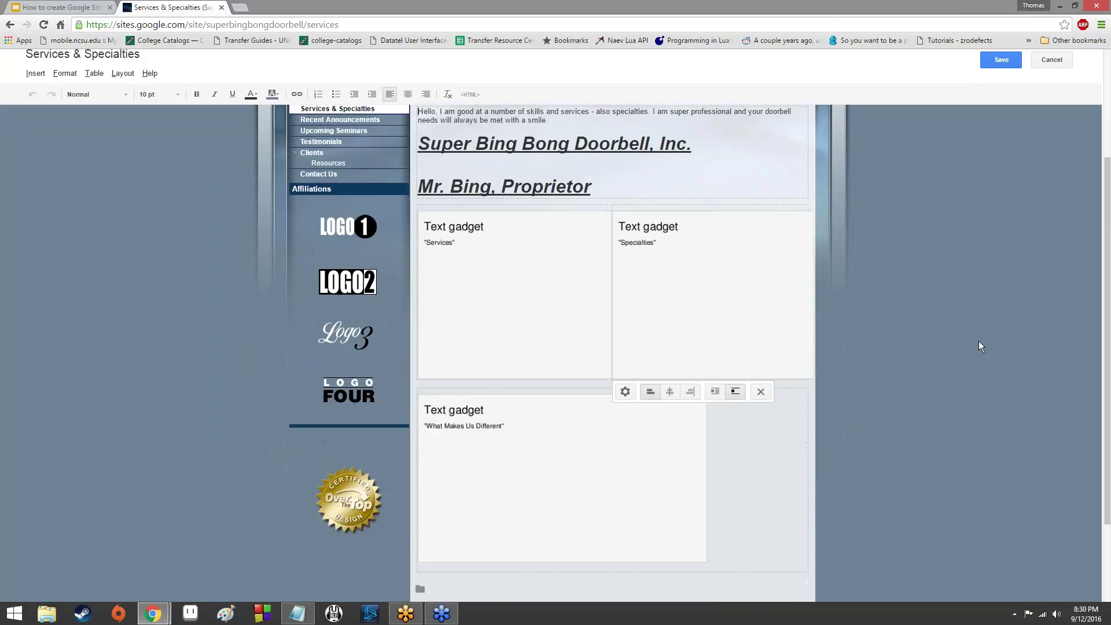
pyautogui.scroll(3, 937, 335)
pyautogui.scroll(-5, 992, 275)
pyautogui.scroll(5, 987, 277)
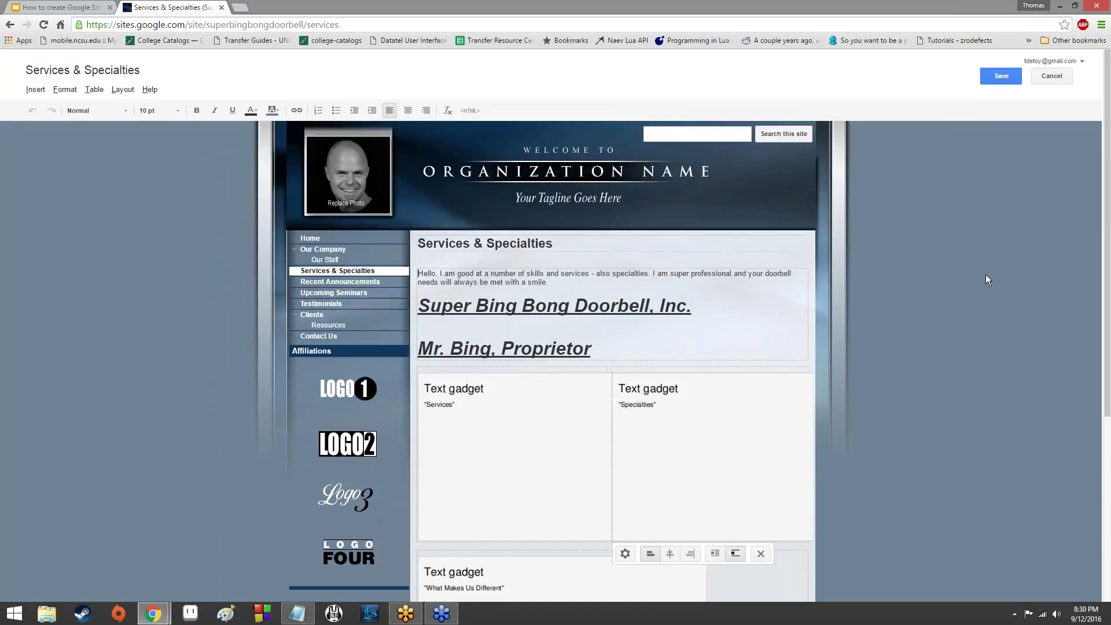
pyautogui.scroll(-5, 971, 266)
pyautogui.scroll(5, 868, 303)
pyautogui.hotkey('ctrl', 's')
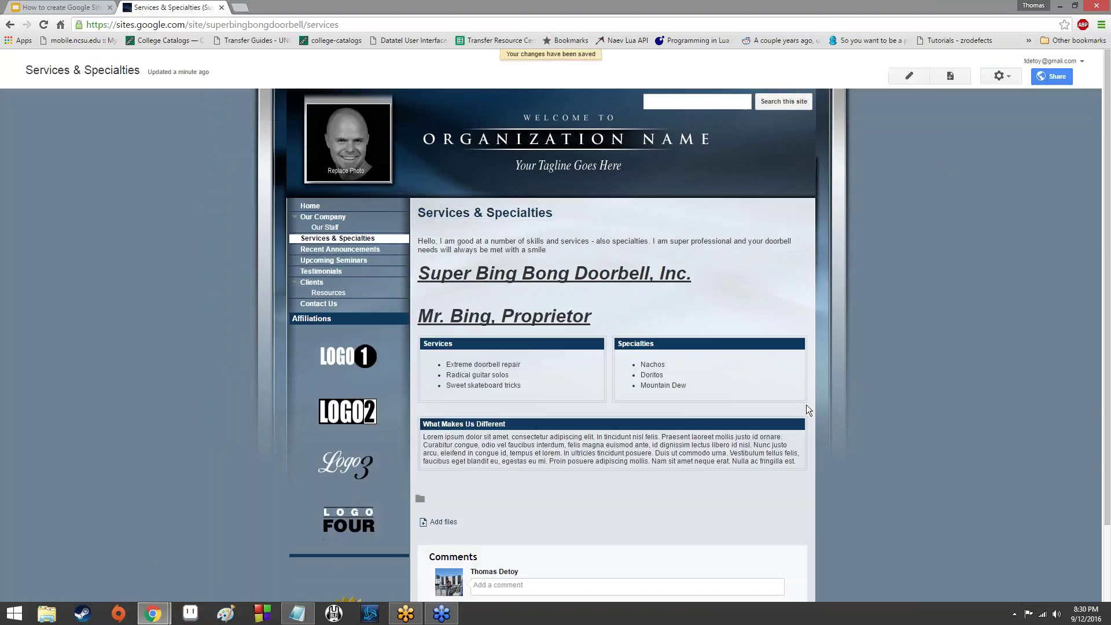
pyautogui.scroll(-2, 607, 356)
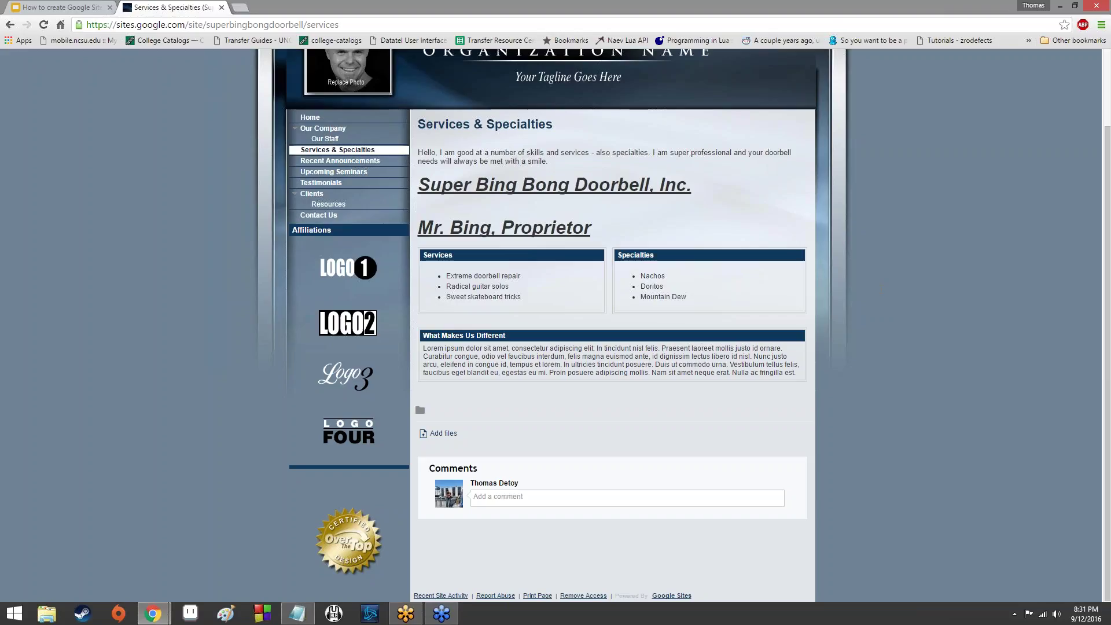
pyautogui.scroll(2, 1016, 384)
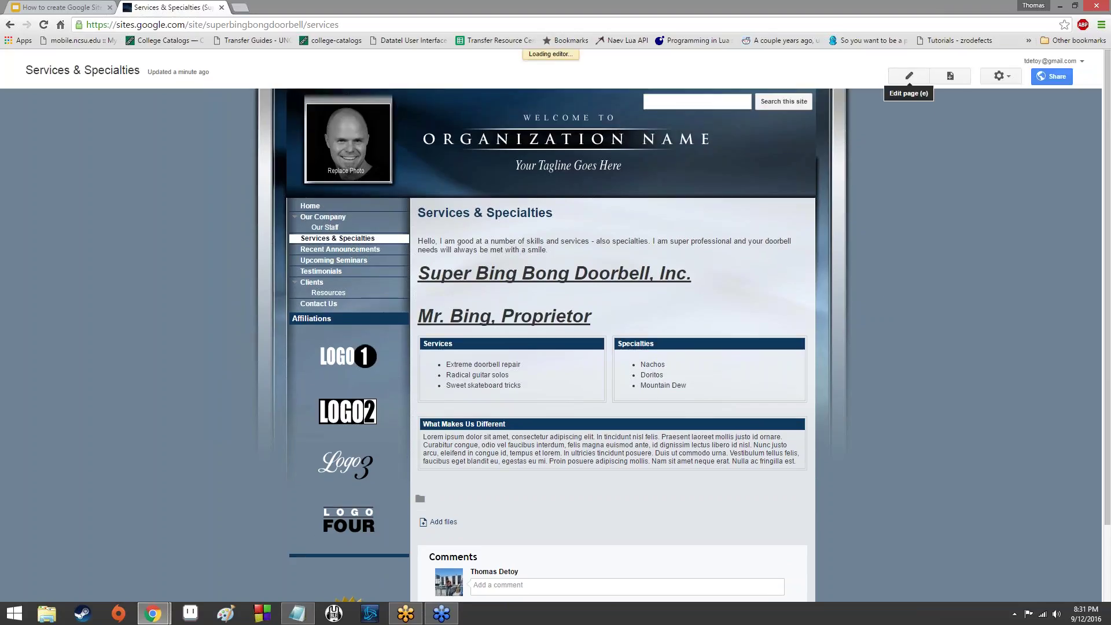
# Reopen the page for editing and look through the common items, gadgets and Google content available to insert.
pyautogui.click(909, 76)
pyautogui.click(35, 90)
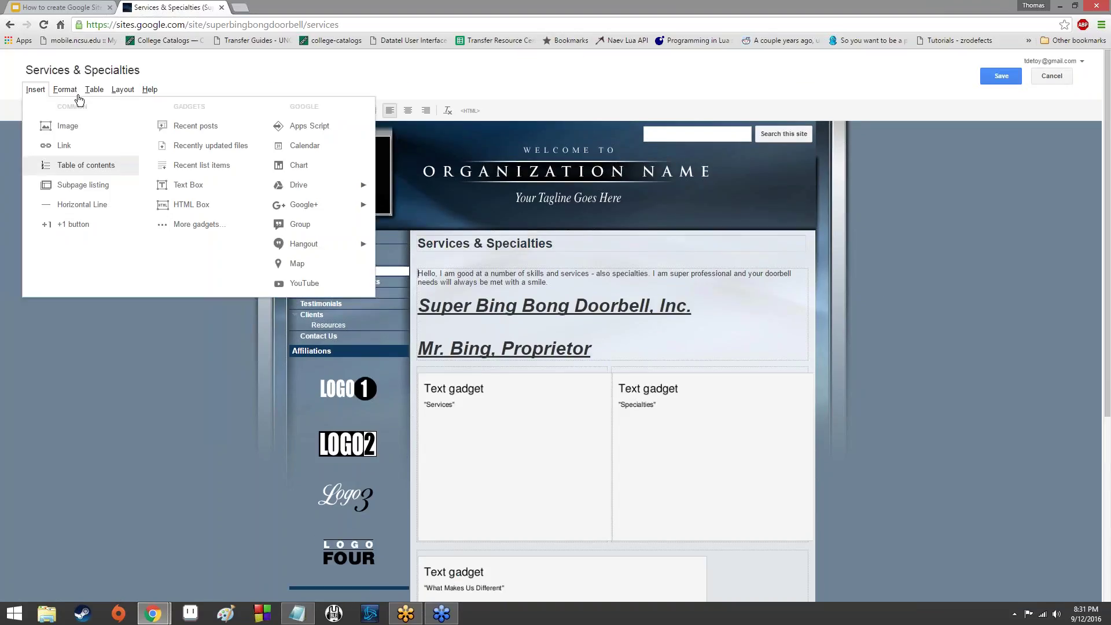
pyautogui.click(64, 90)
pyautogui.moveTo(42, 87)
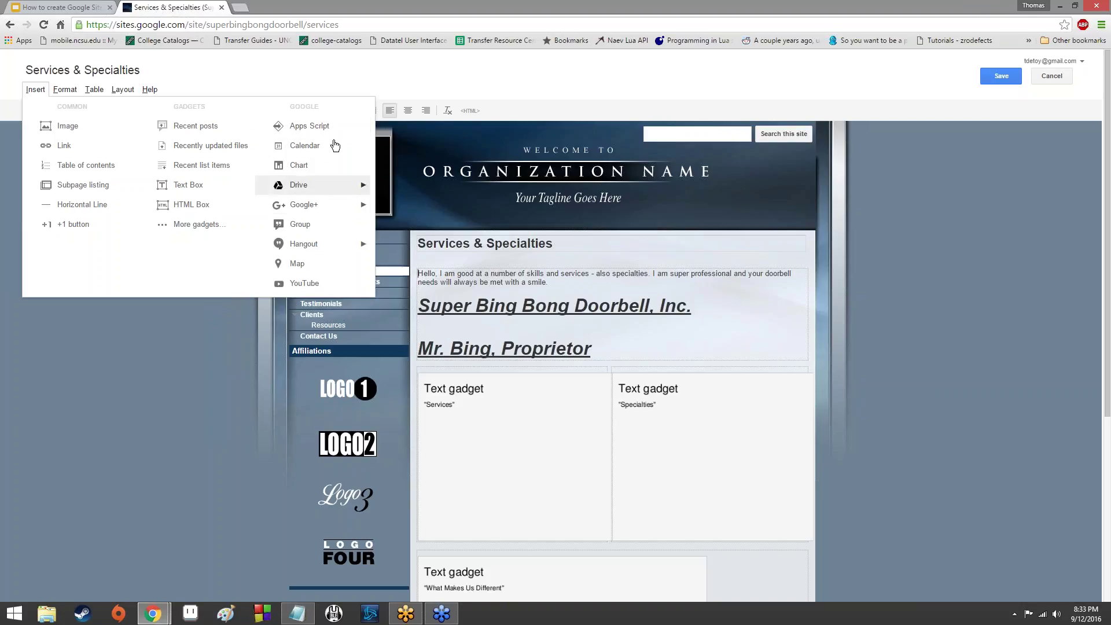
pyautogui.moveTo(295, 186)
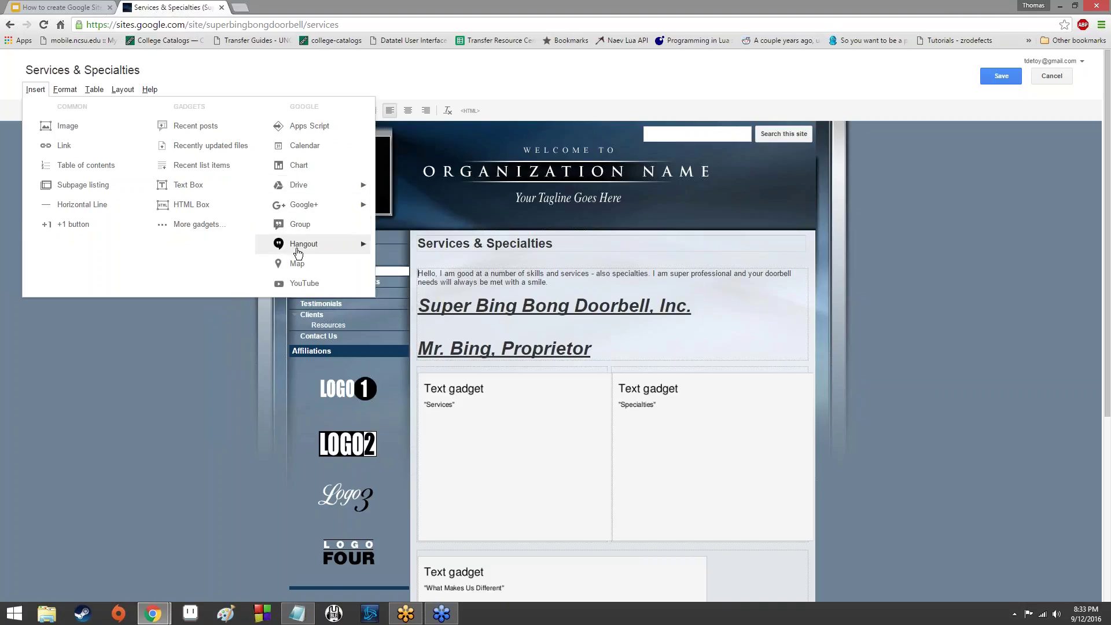
pyautogui.moveTo(299, 252)
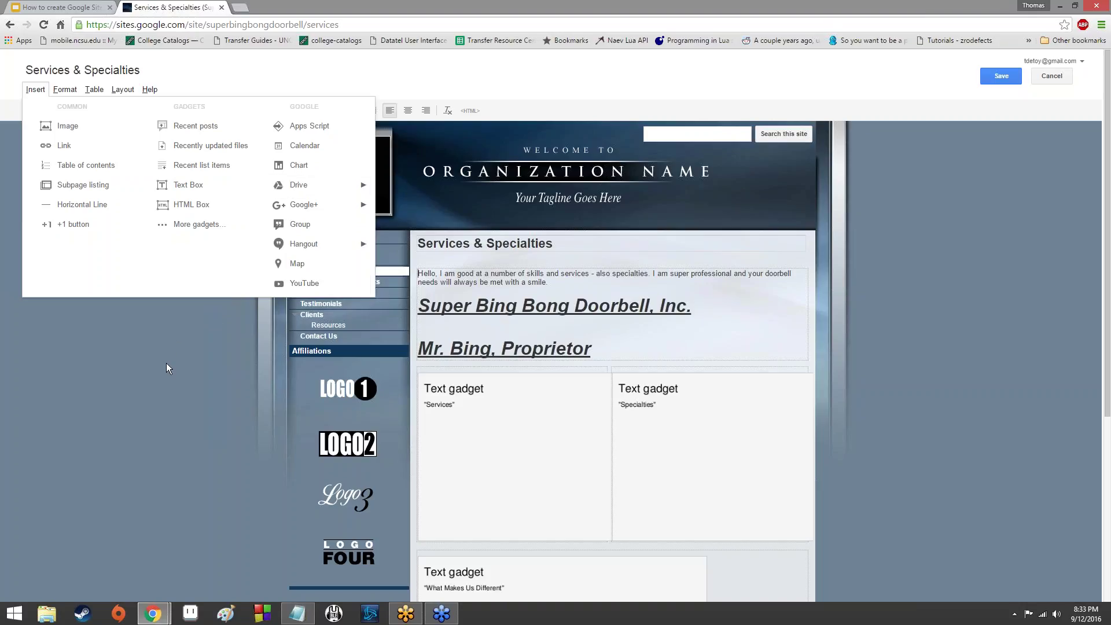
pyautogui.click(168, 377)
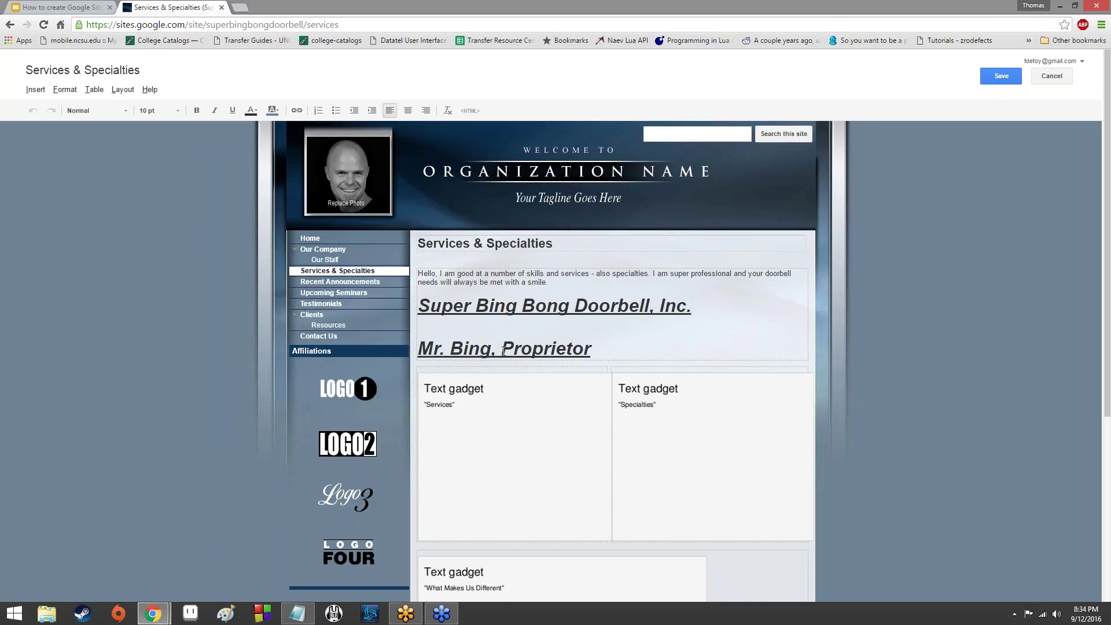
# Examine the page's layout choices, table commands and text formatting options.
pyautogui.click(113, 92)
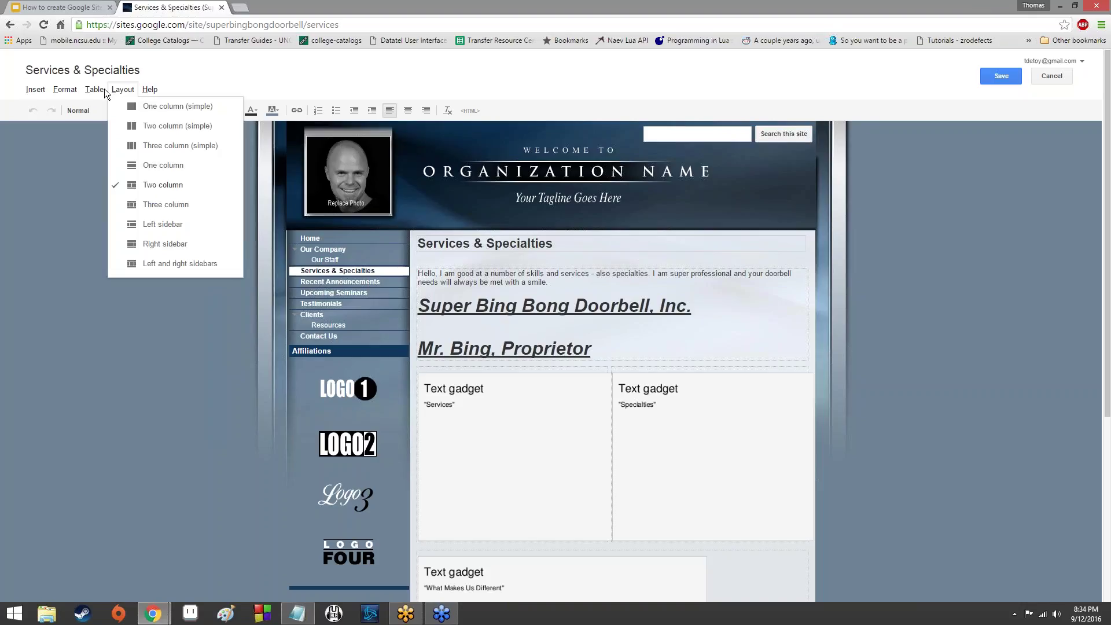
pyautogui.moveTo(77, 90)
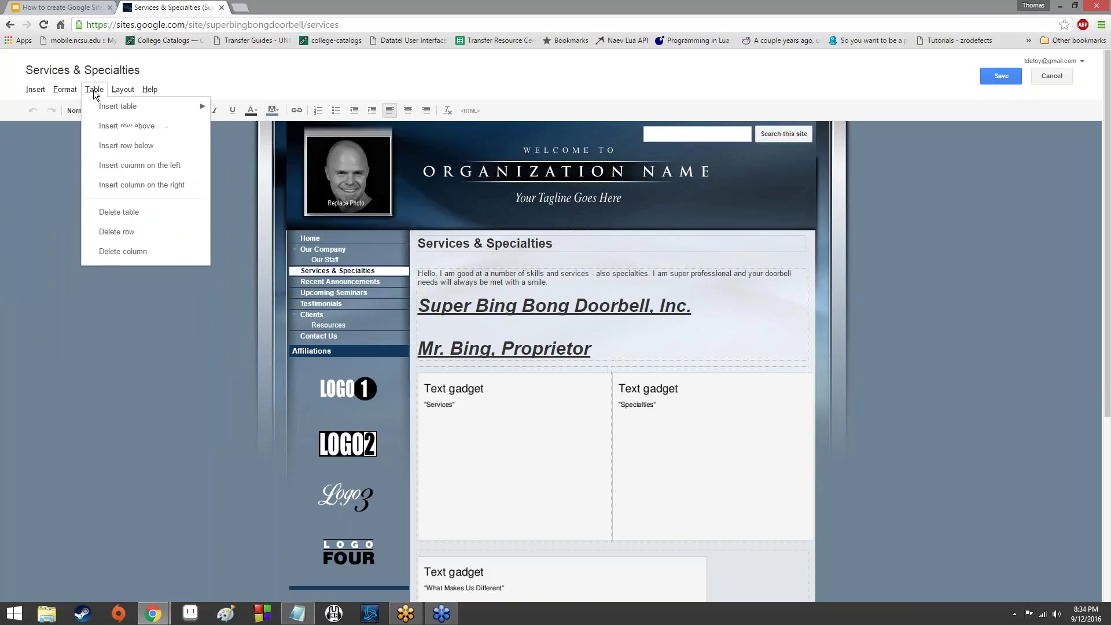
pyautogui.click(958, 88)
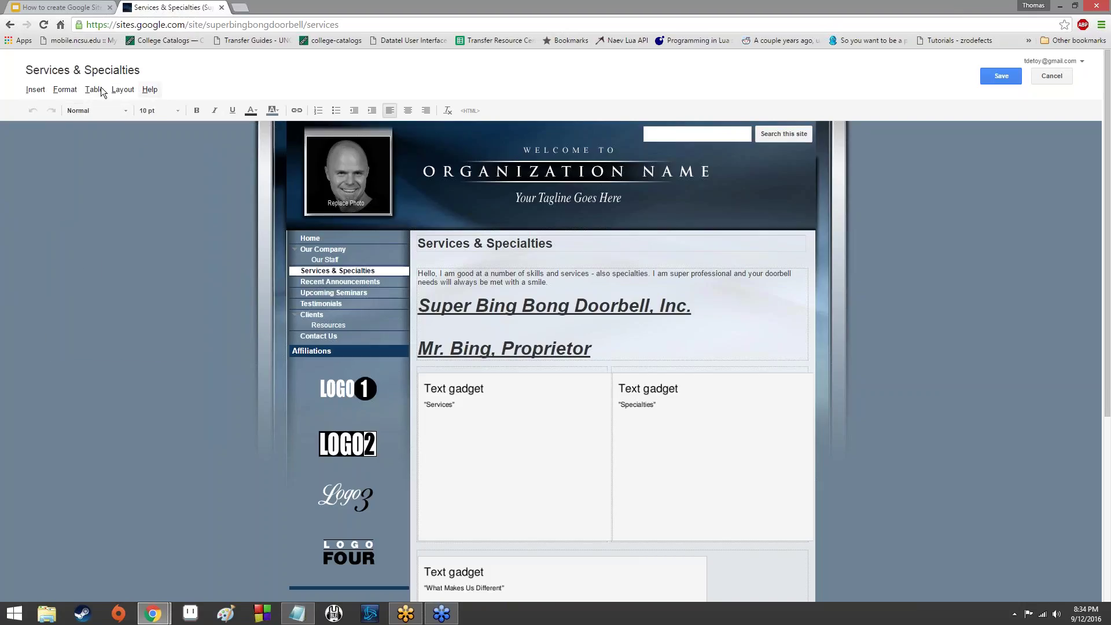
pyautogui.click(72, 91)
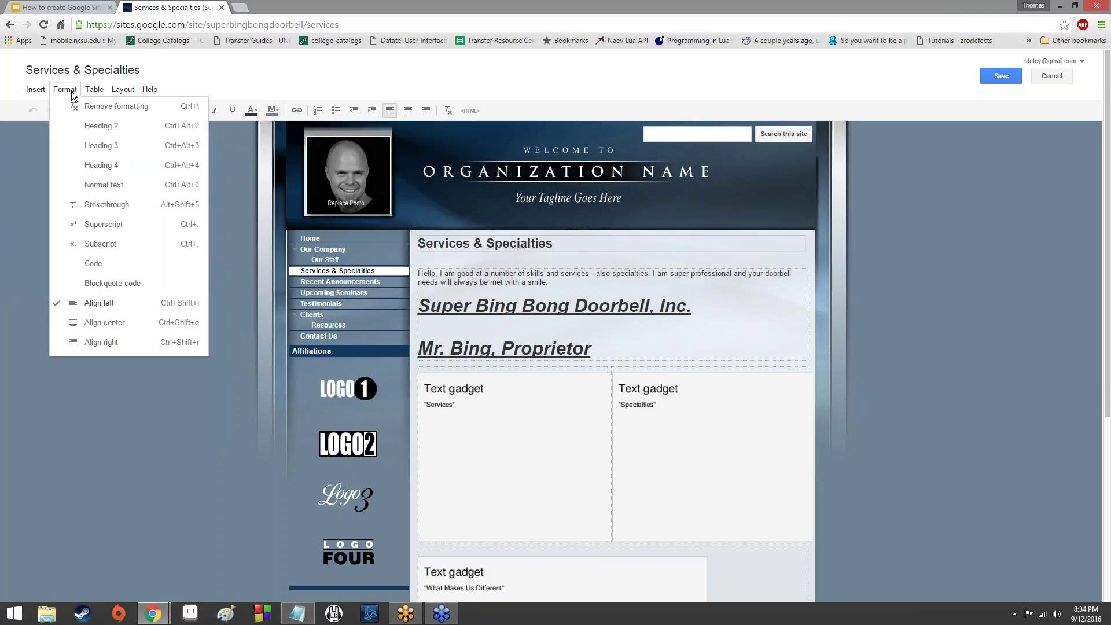
pyautogui.moveTo(100, 98)
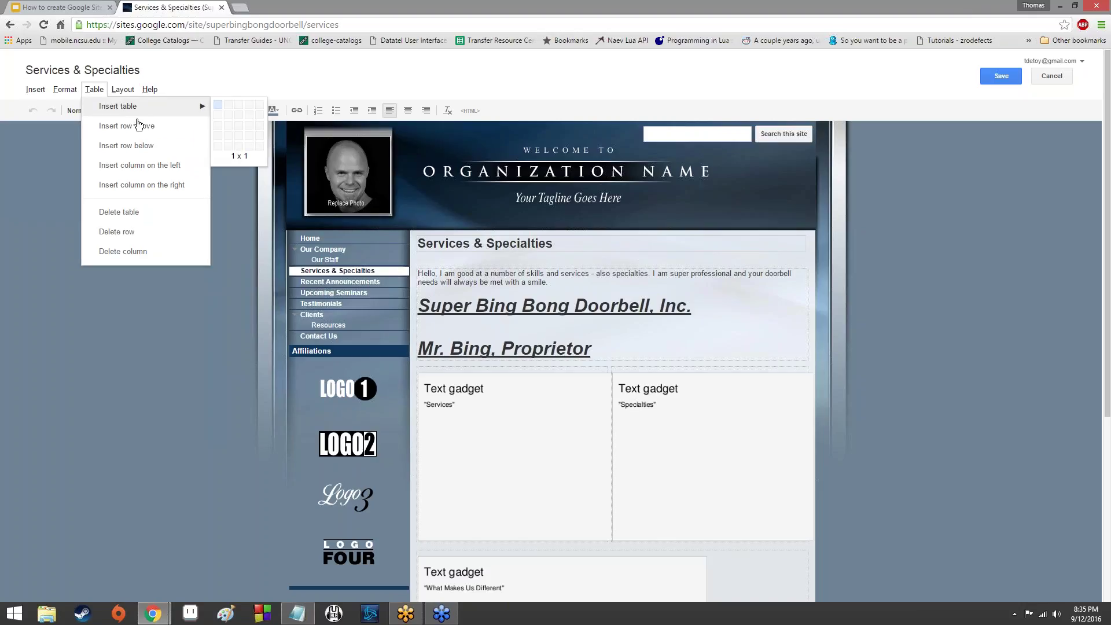
pyautogui.click(214, 105)
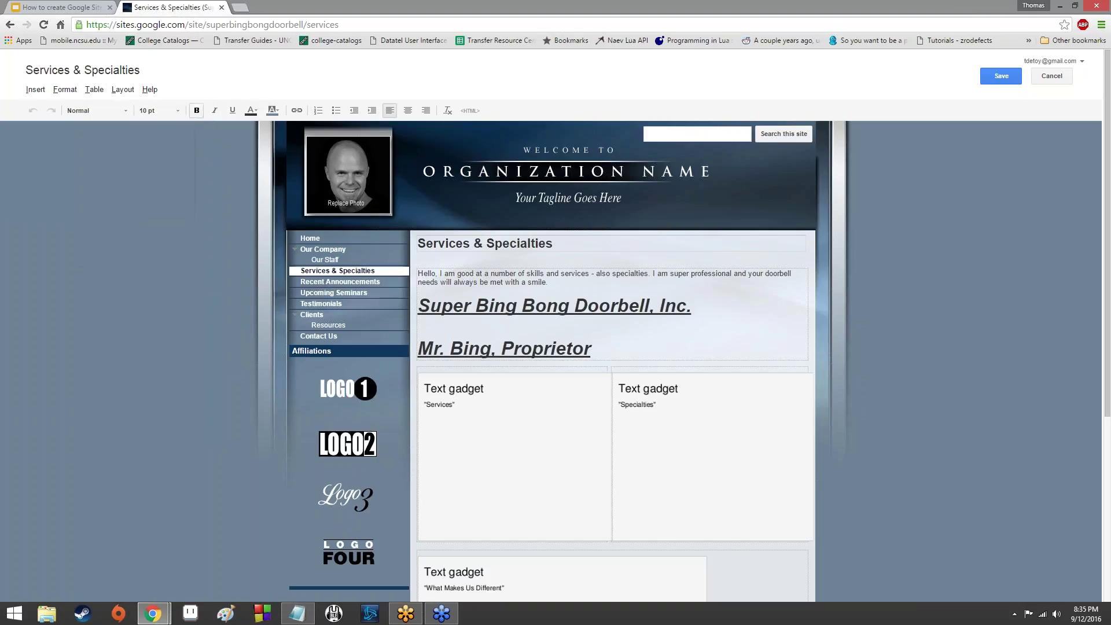
# Try the Three column and Right sidebar layouts on the page, undoing each one.
pyautogui.click(115, 94)
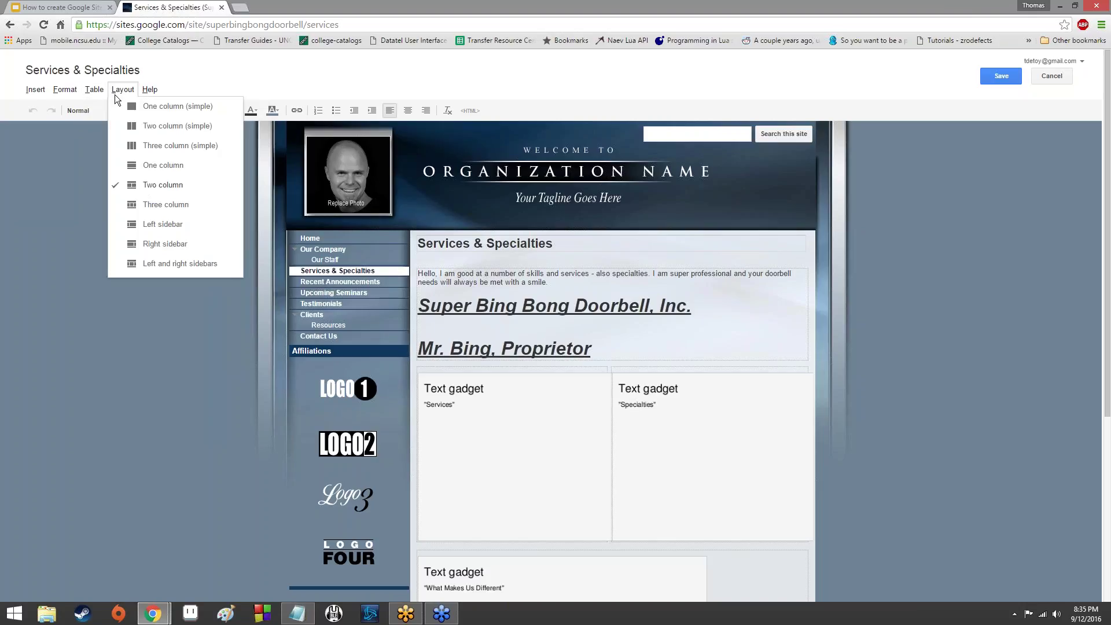
pyautogui.click(137, 206)
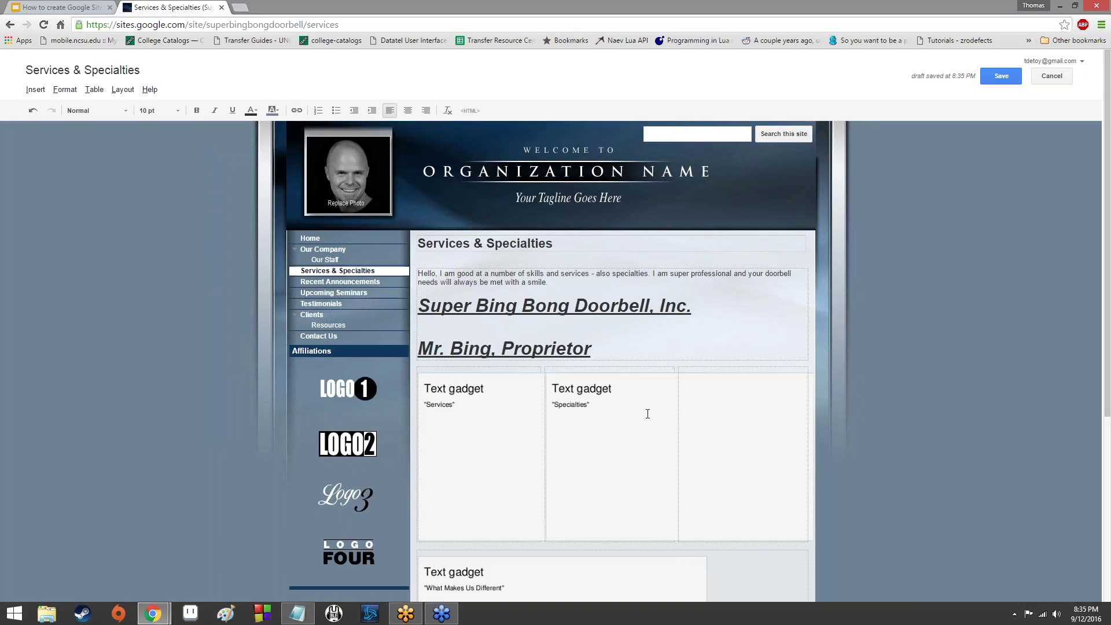
pyautogui.hotkey('ctrl', 'z')
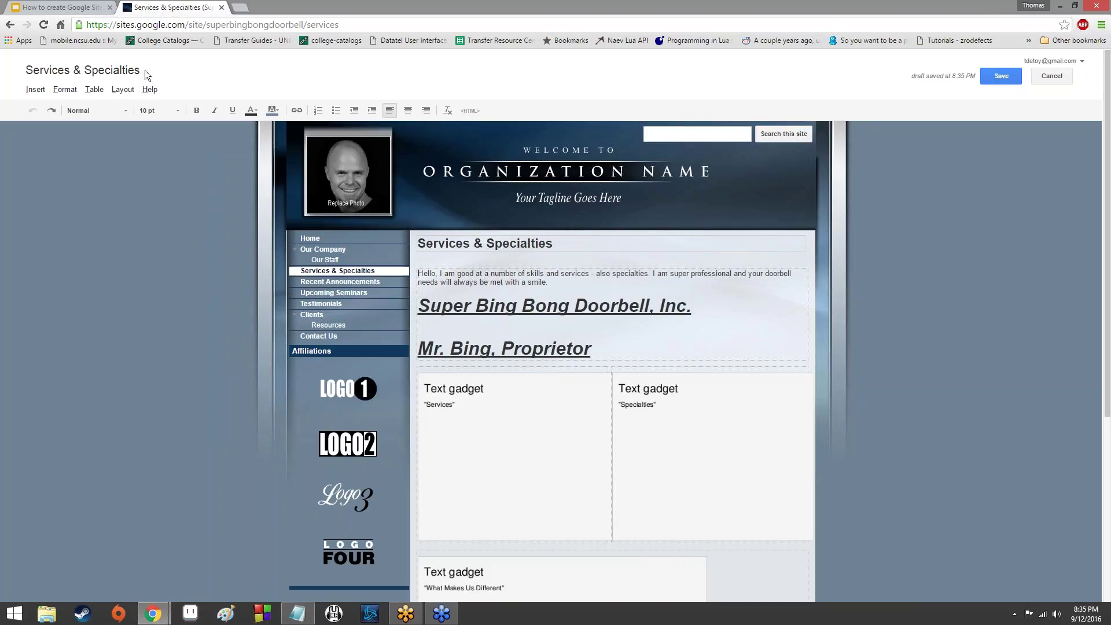
pyautogui.click(122, 89)
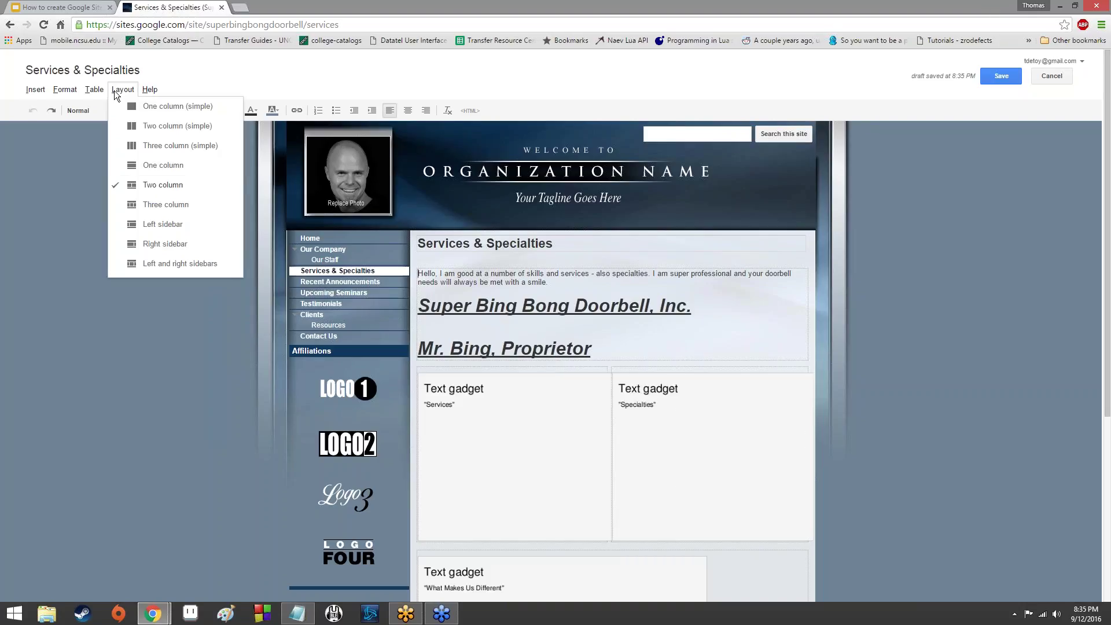
pyautogui.click(150, 243)
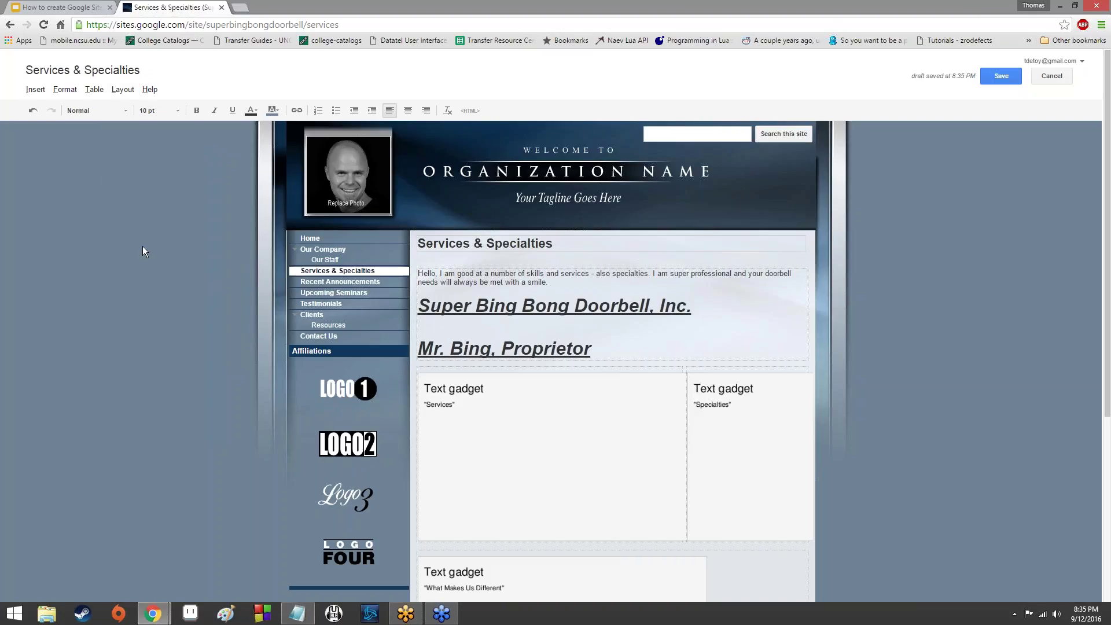
pyautogui.hotkey('ctrl', 'z')
# Check the layout choices again, save the page with the Two column layout, and review the saved page.
pyautogui.scroll(-5, 384, 193)
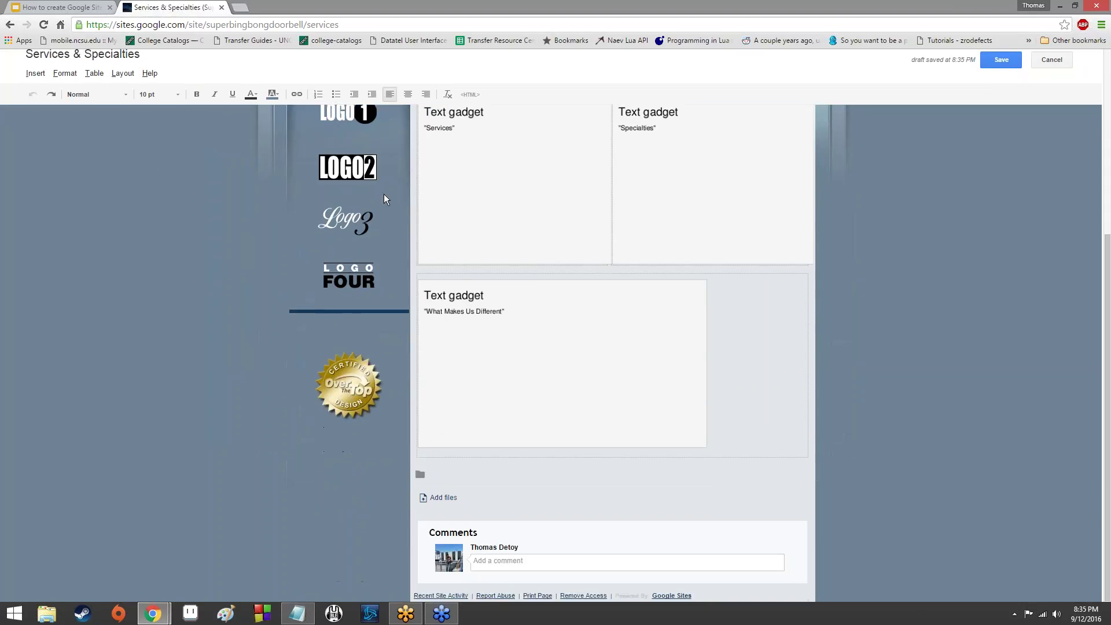
pyautogui.scroll(5, 393, 260)
pyautogui.scroll(-5, 397, 305)
pyautogui.scroll(5, 396, 309)
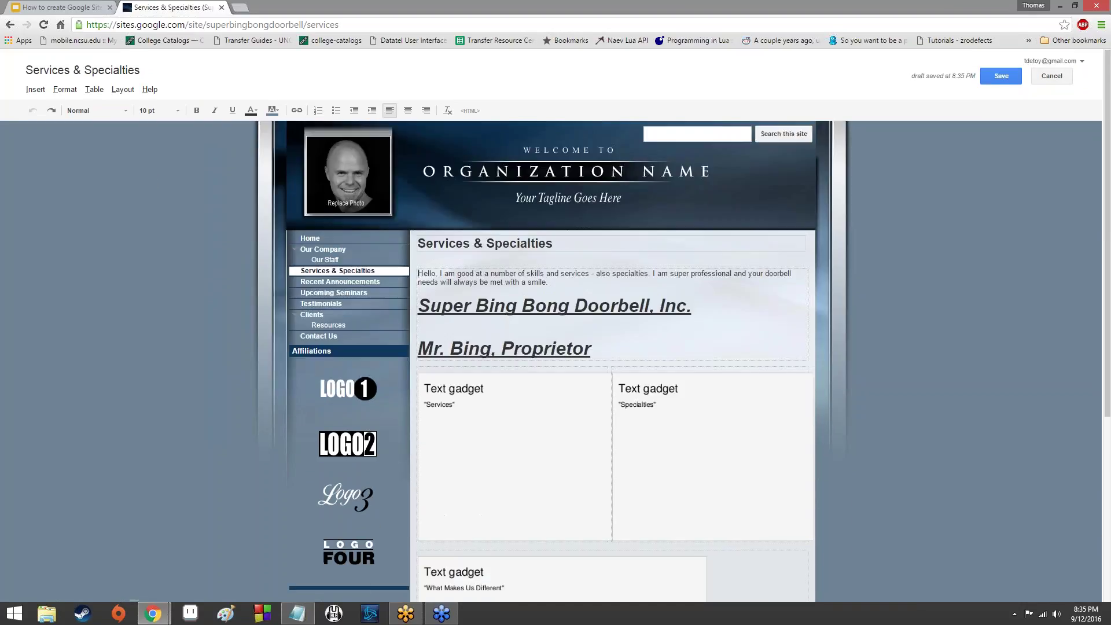
pyautogui.click(122, 90)
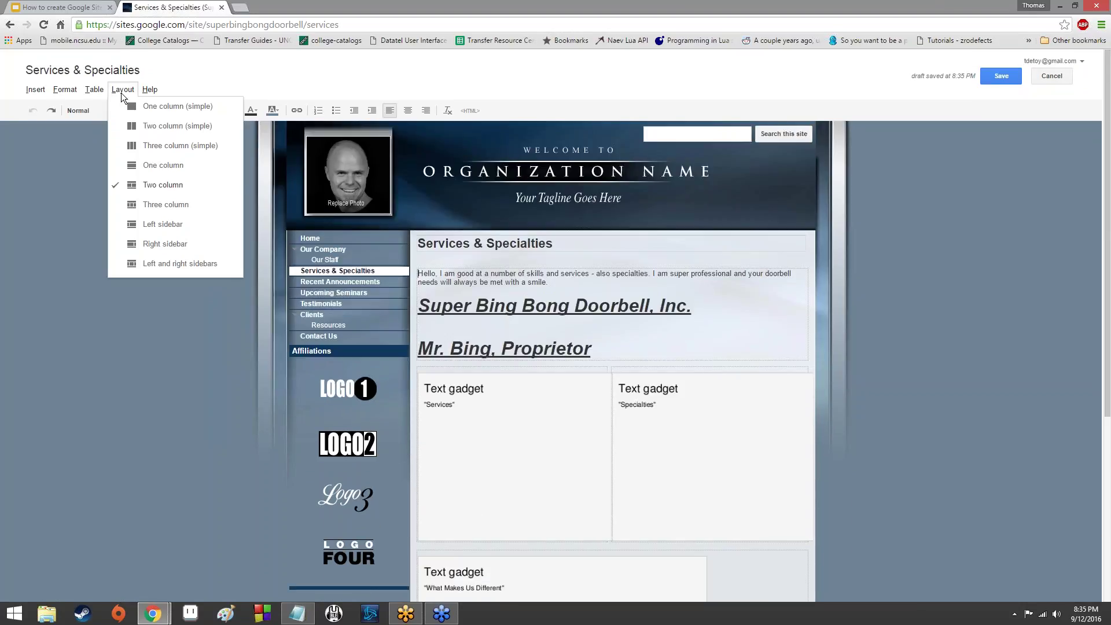
pyautogui.click(1008, 116)
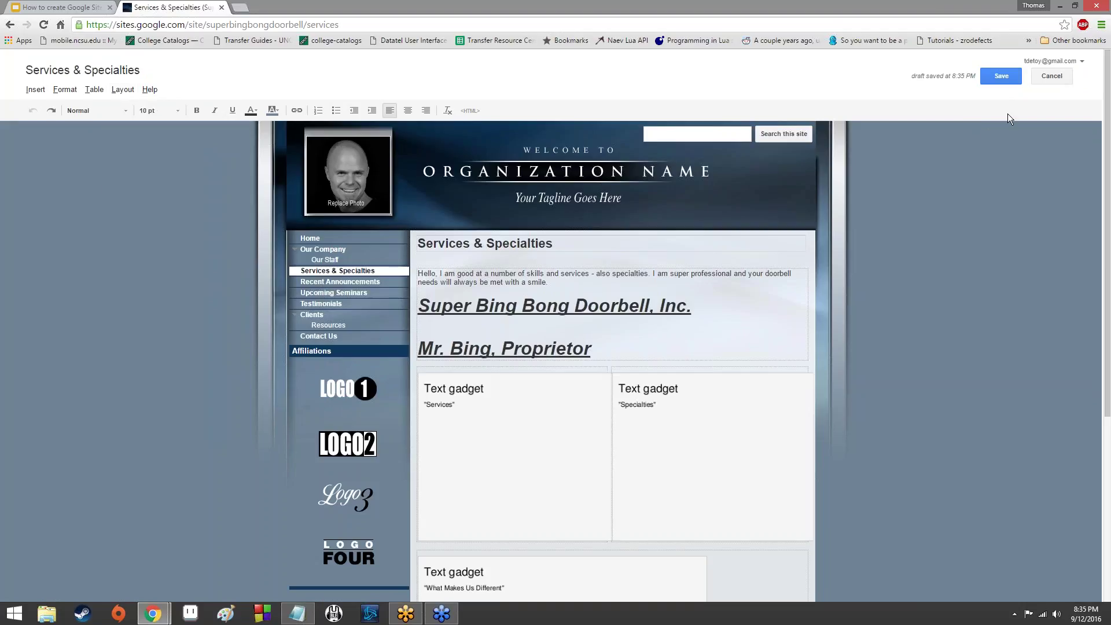
pyautogui.click(1007, 85)
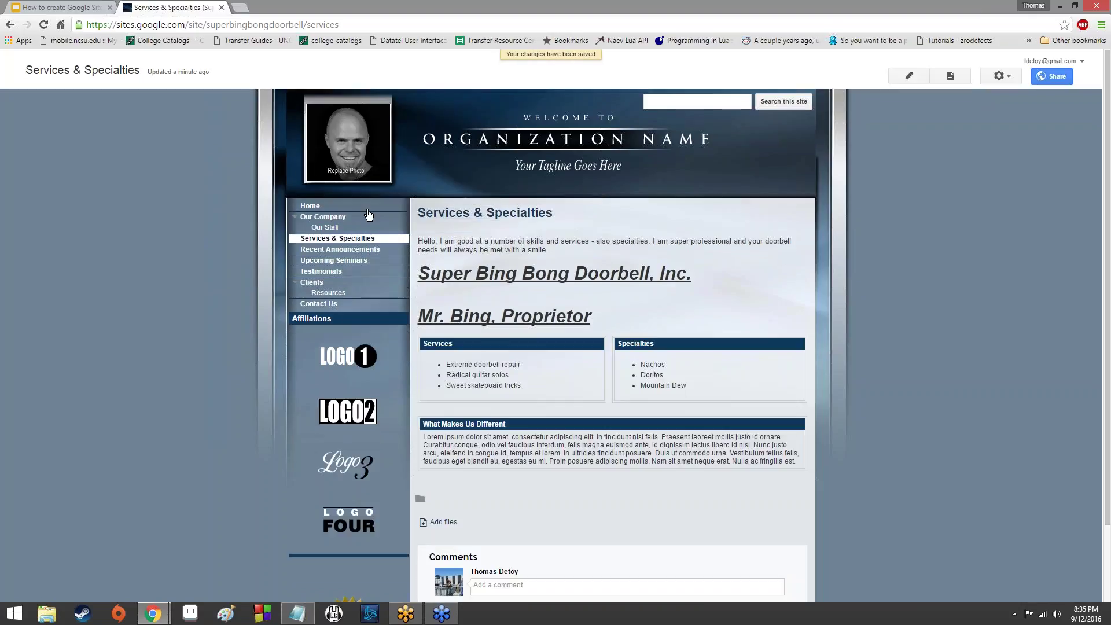
pyautogui.scroll(-2, 419, 401)
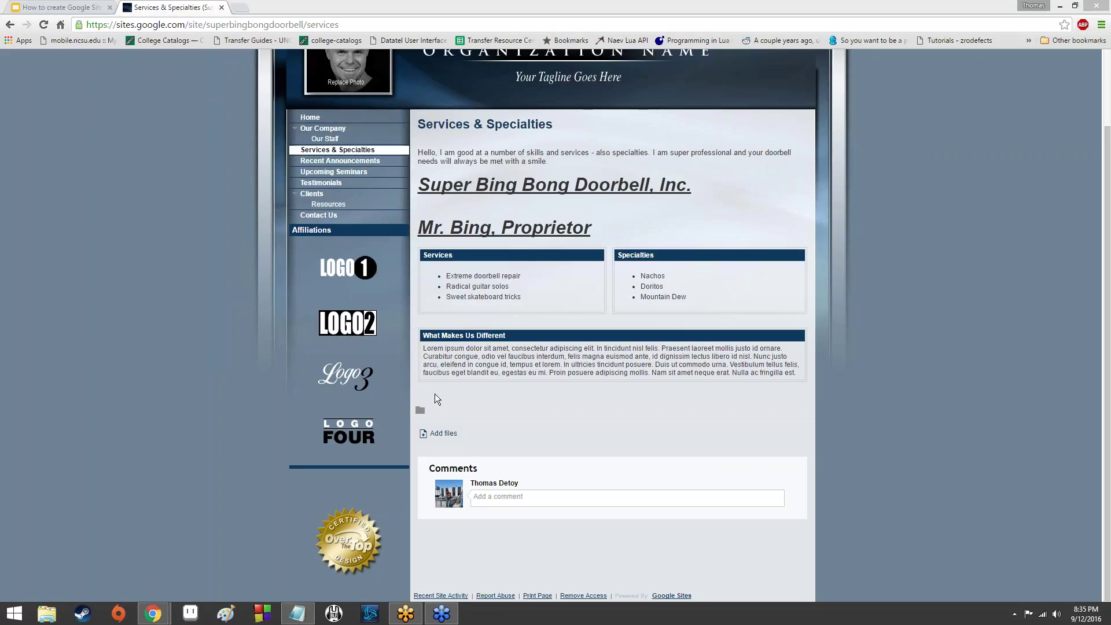
pyautogui.scroll(2, 257, 176)
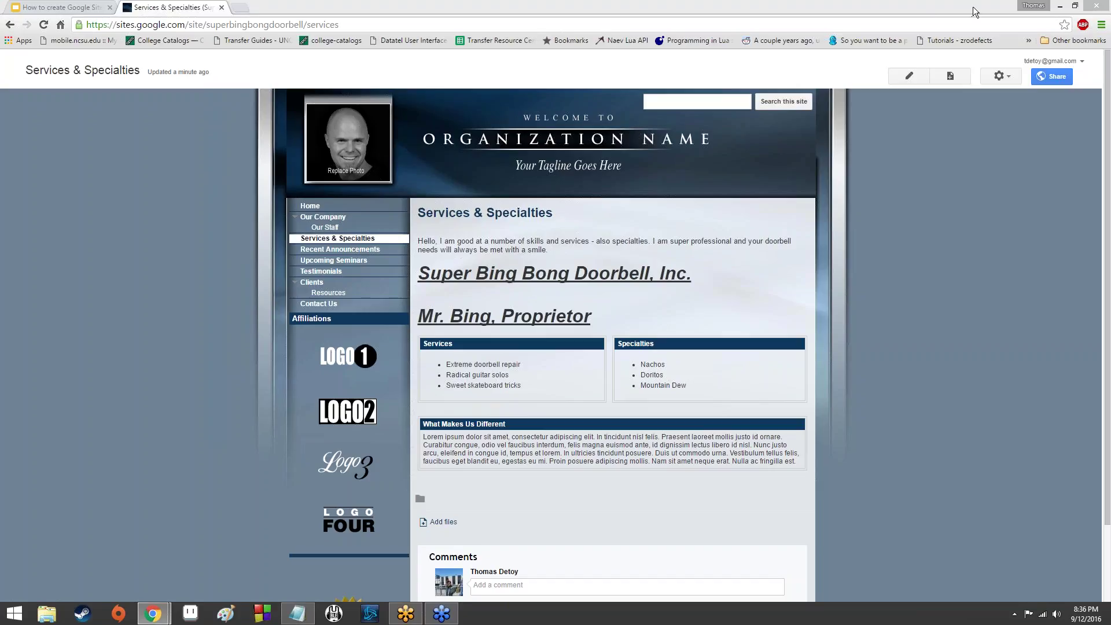
# Start a new page in the site and name it "The Super Bing Bong Experience".
pyautogui.click(947, 82)
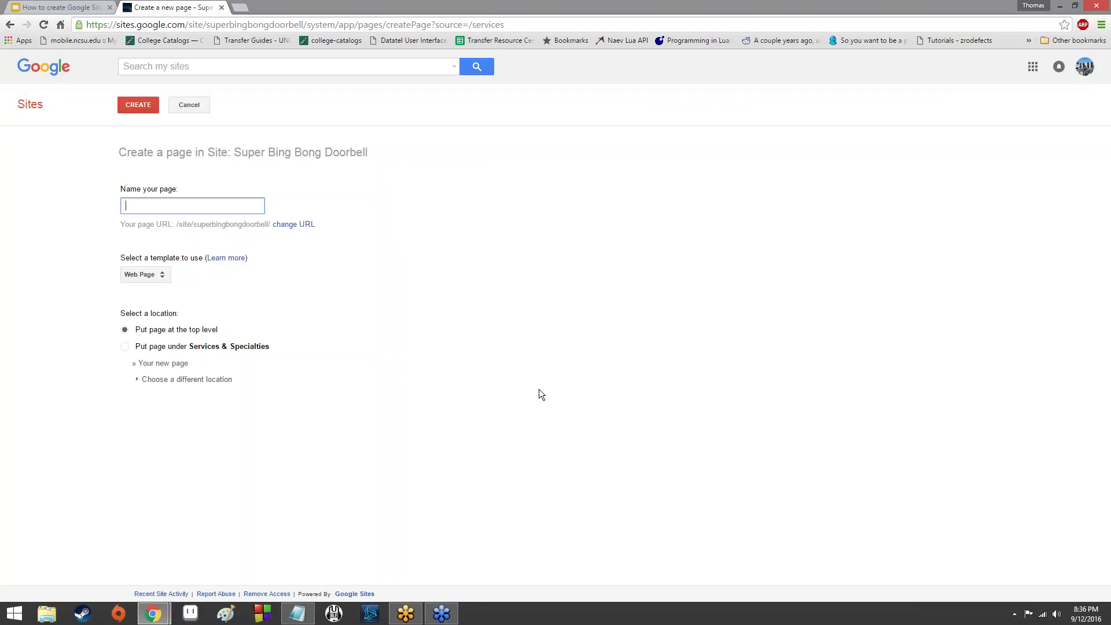
pyautogui.write('Super Bing B')
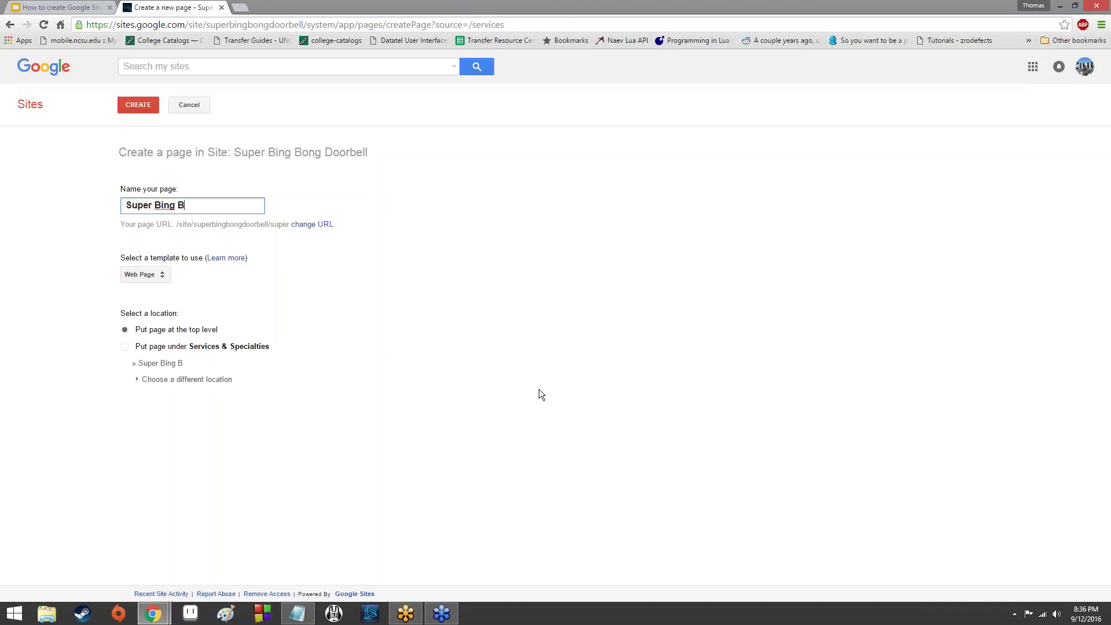
pyautogui.write('ong Experience')
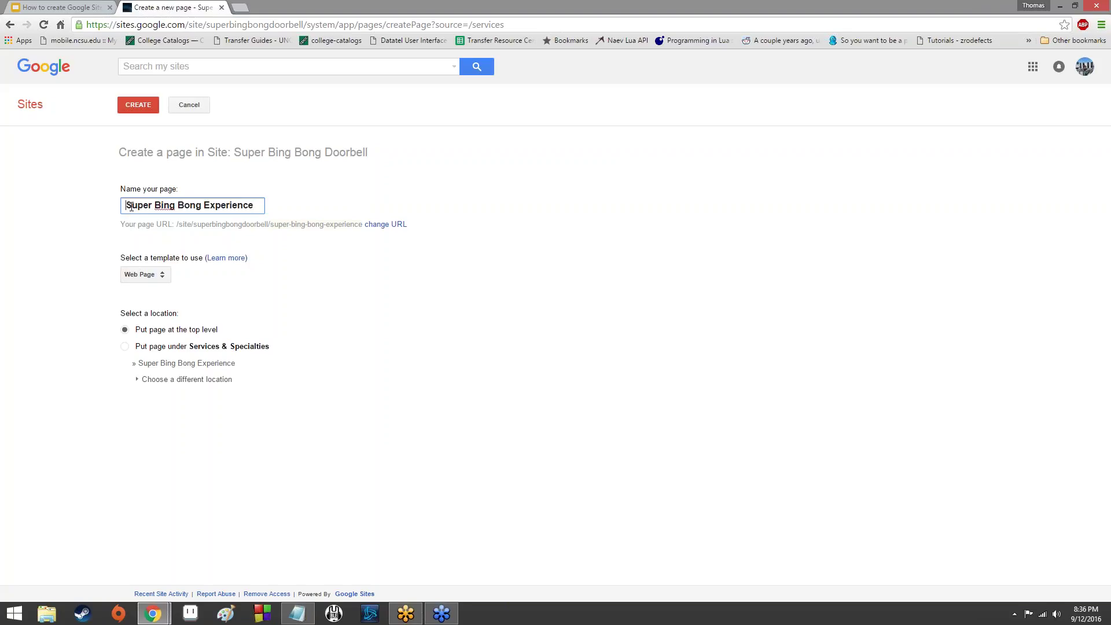
pyautogui.write('The')
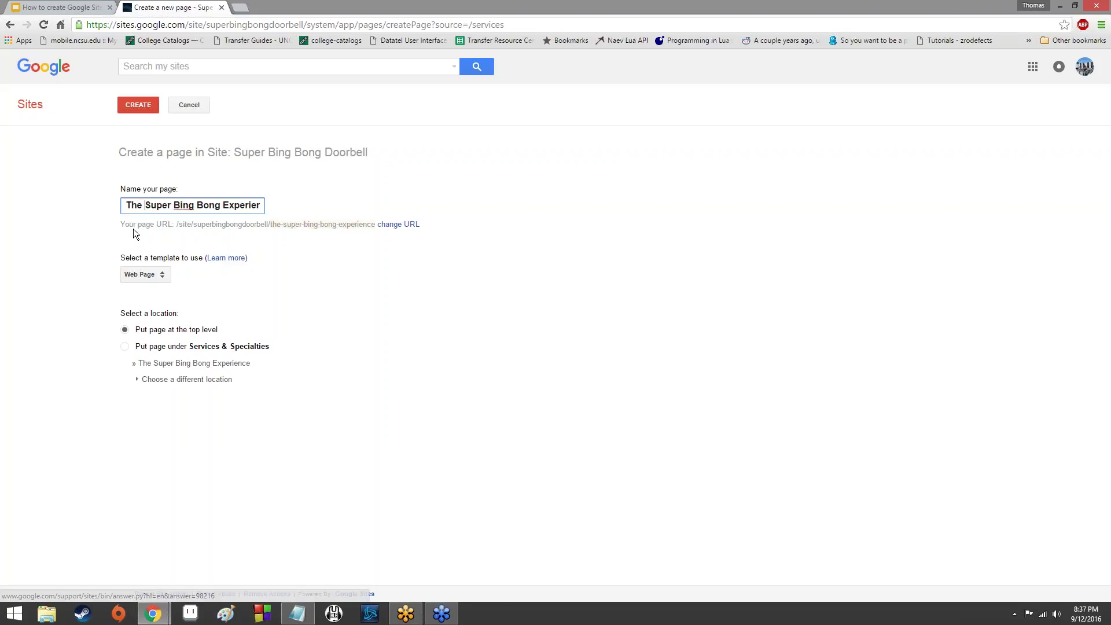
# Examine the new page's URL, its web address dialog and the available page templates, keeping the default address and Web Page template.
pyautogui.moveTo(122, 225); pyautogui.dragTo(447, 203)
pyautogui.click(190, 226)
pyautogui.click(449, 201)
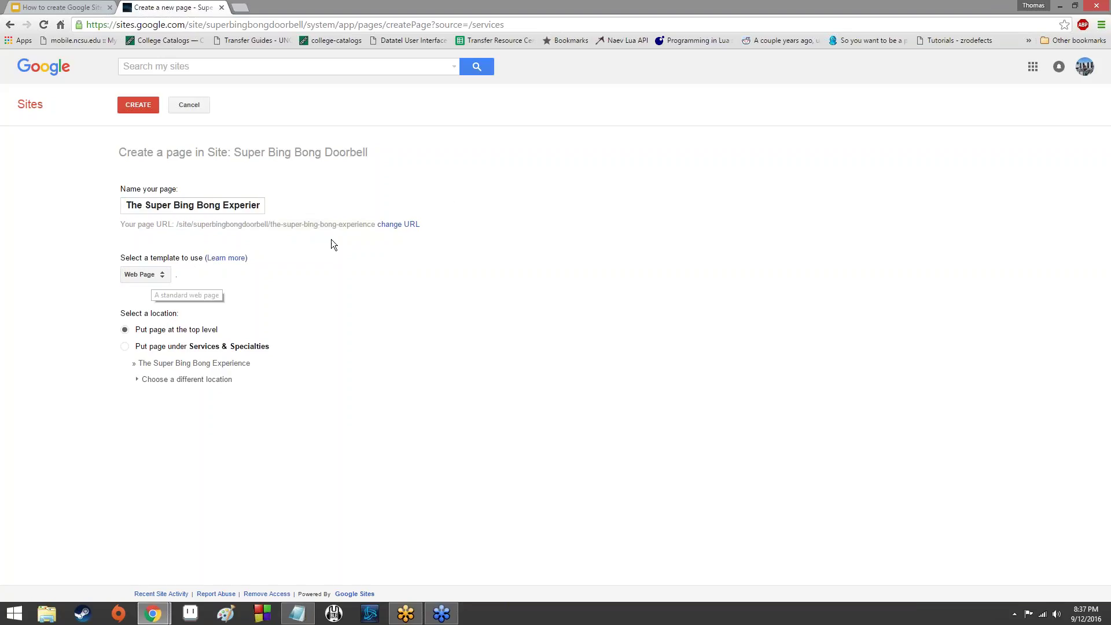
pyautogui.click(383, 225)
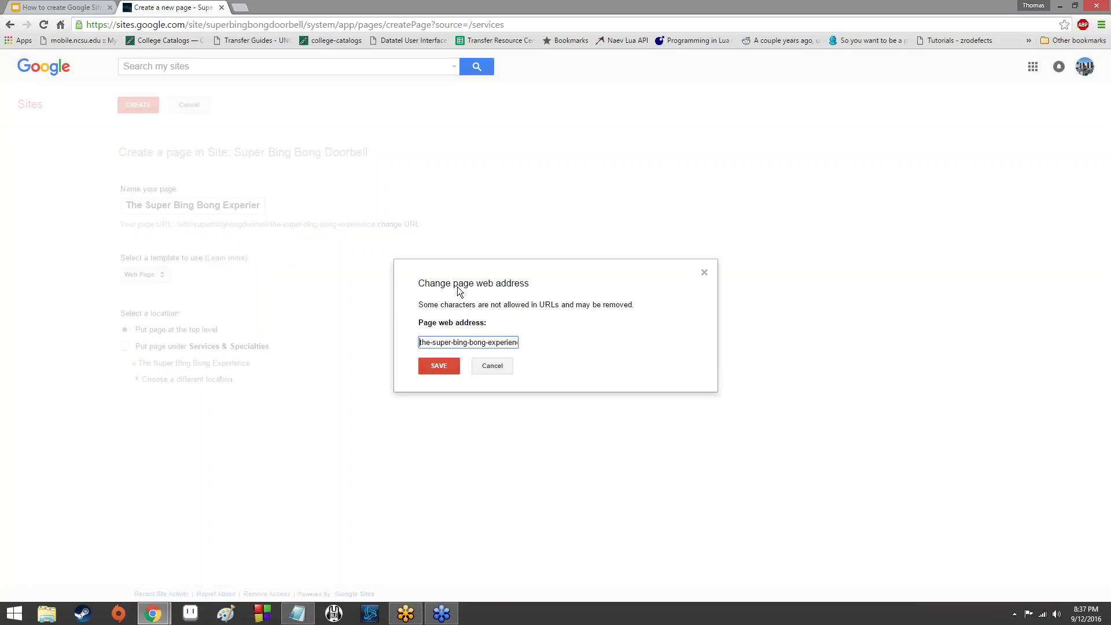
pyautogui.click(501, 366)
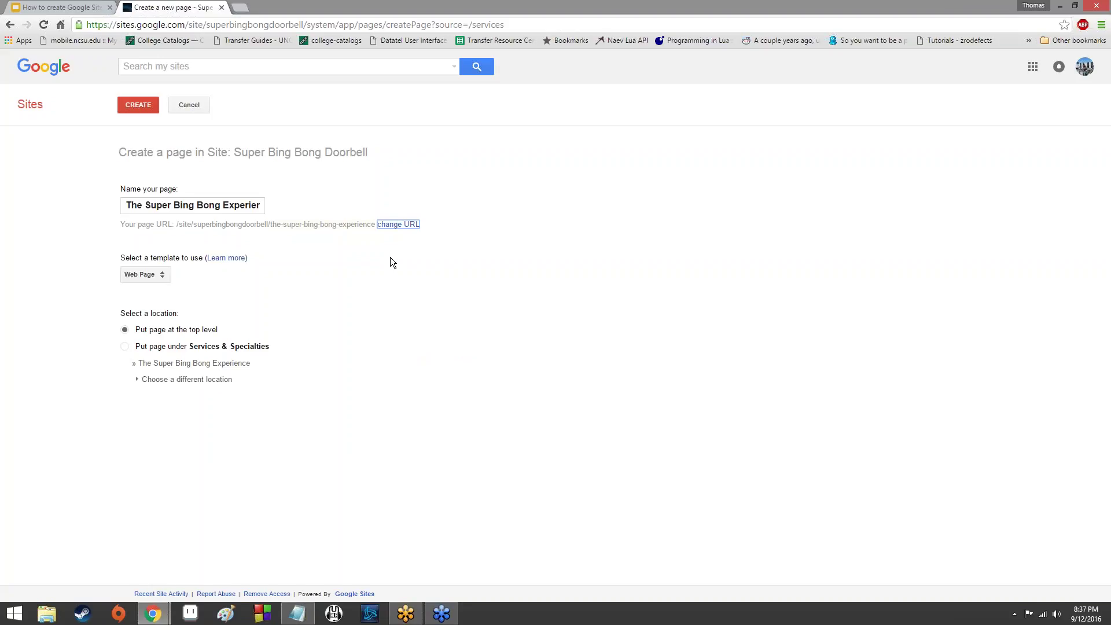
pyautogui.click(151, 279)
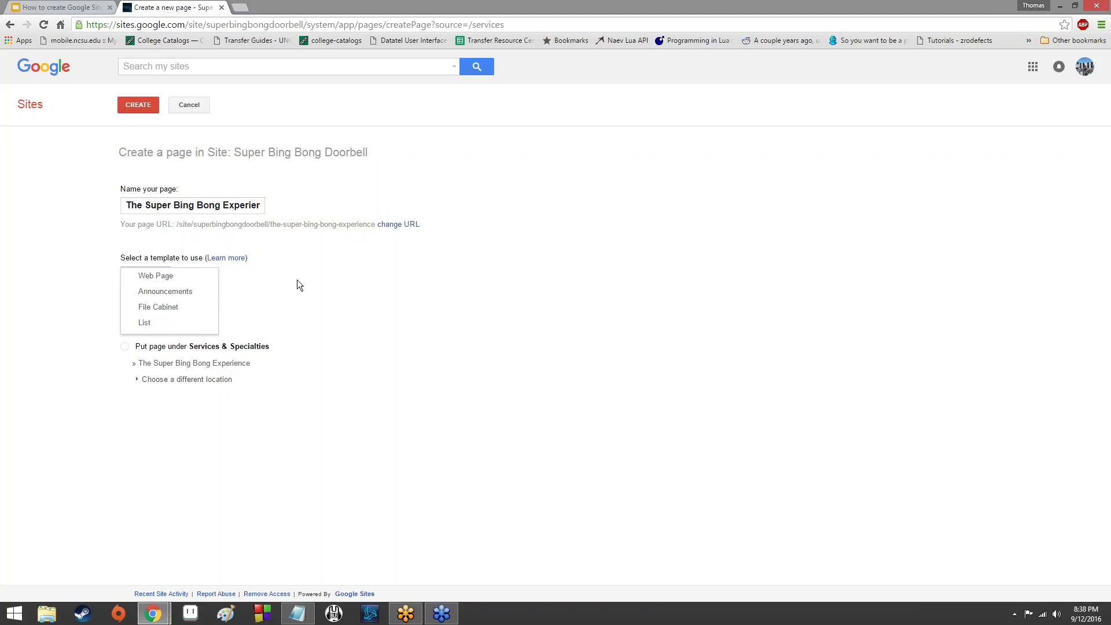
pyautogui.click(297, 279)
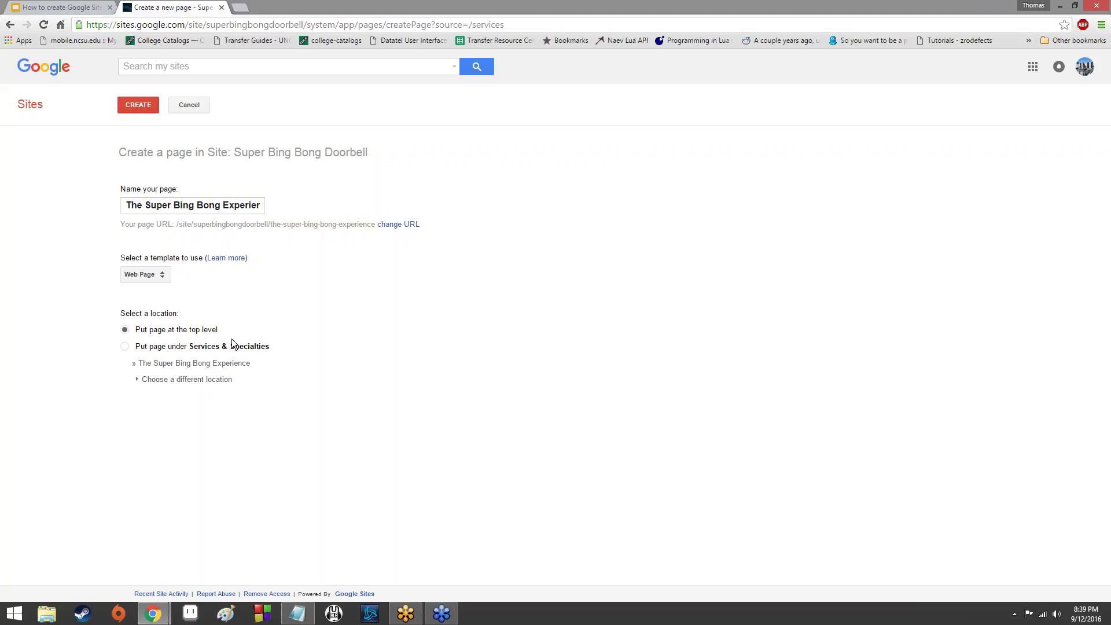
# Try placing the new page under Services & Specialties, at the top level and under Clients.
pyautogui.click(177, 380)
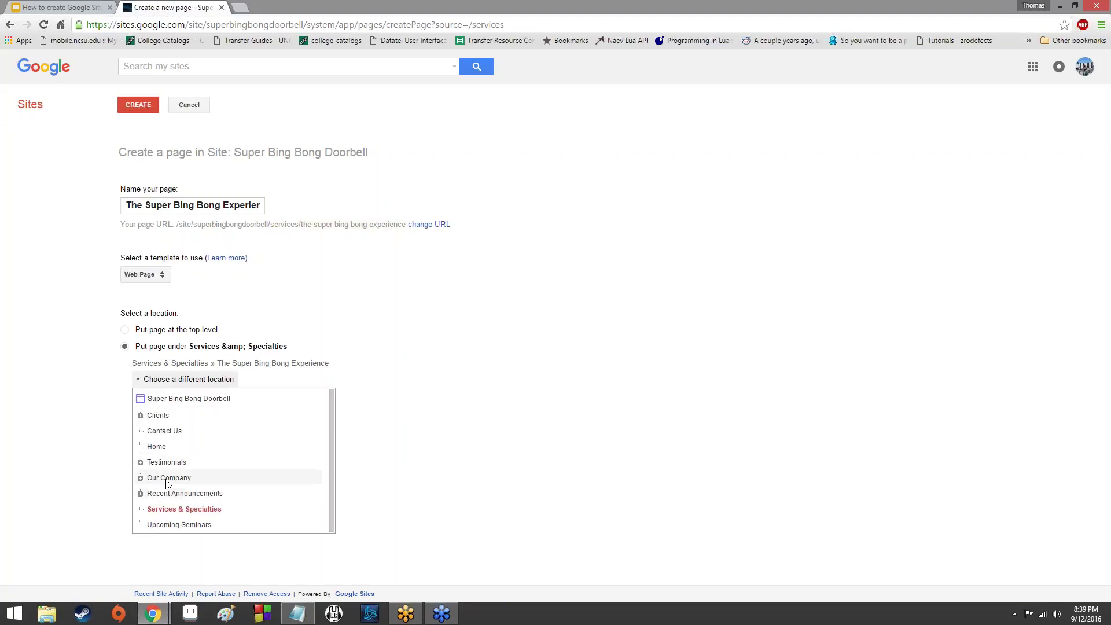
pyautogui.click(210, 383)
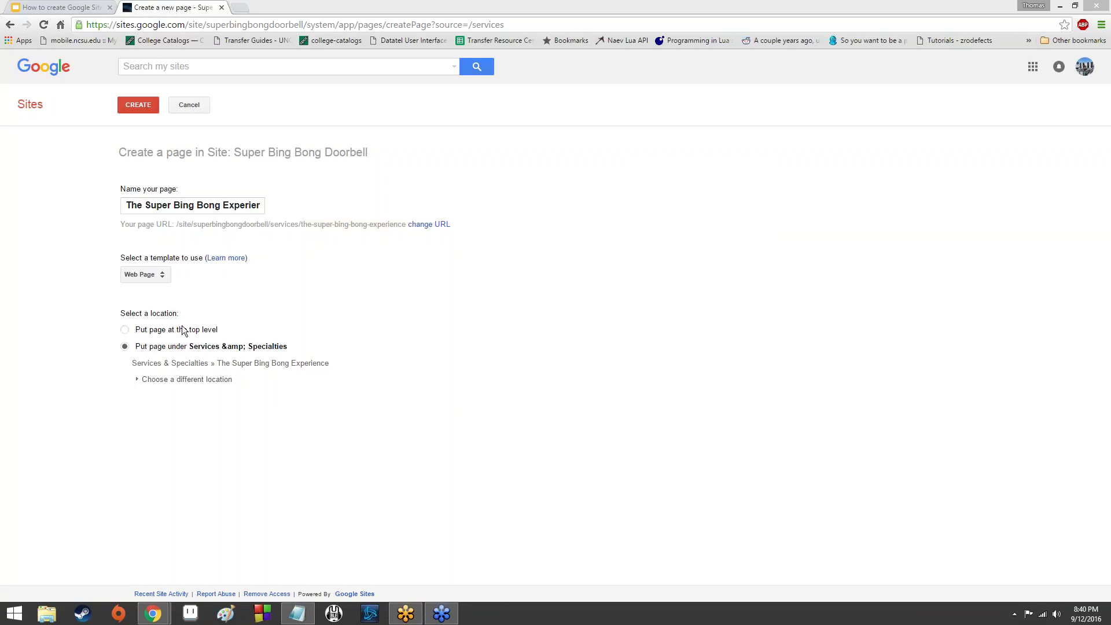
pyautogui.click(126, 329)
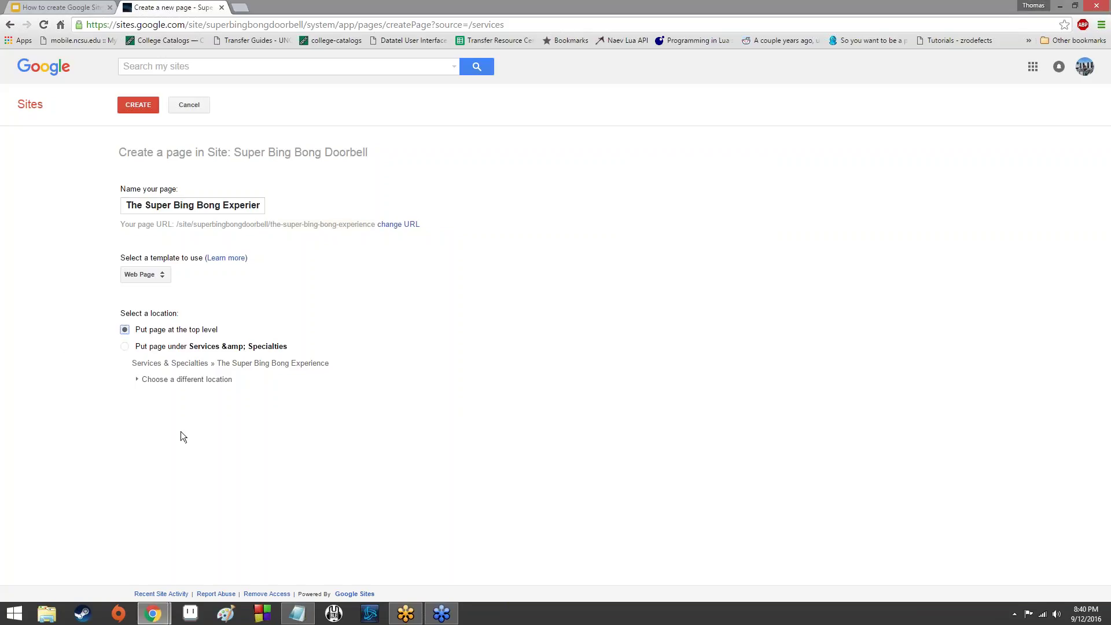
pyautogui.click(126, 346)
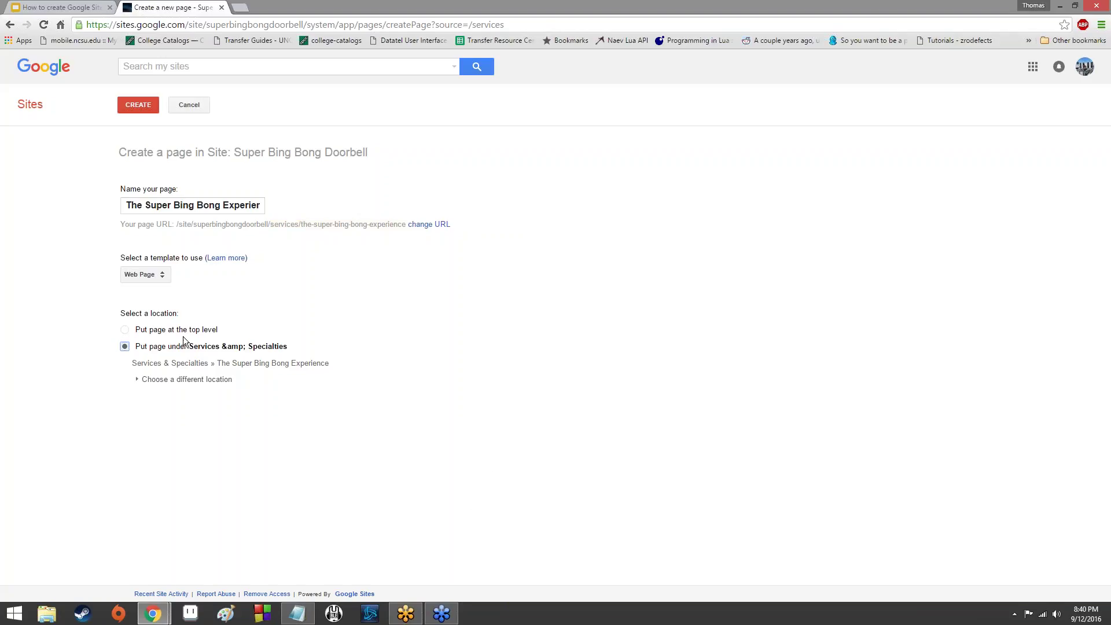
pyautogui.click(191, 379)
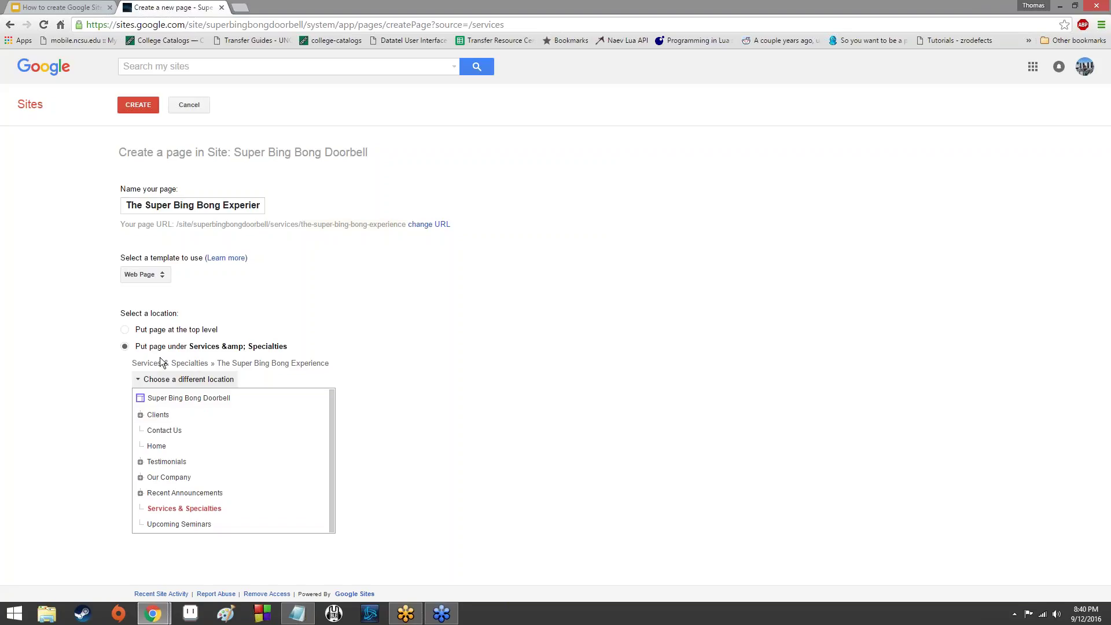
pyautogui.click(125, 328)
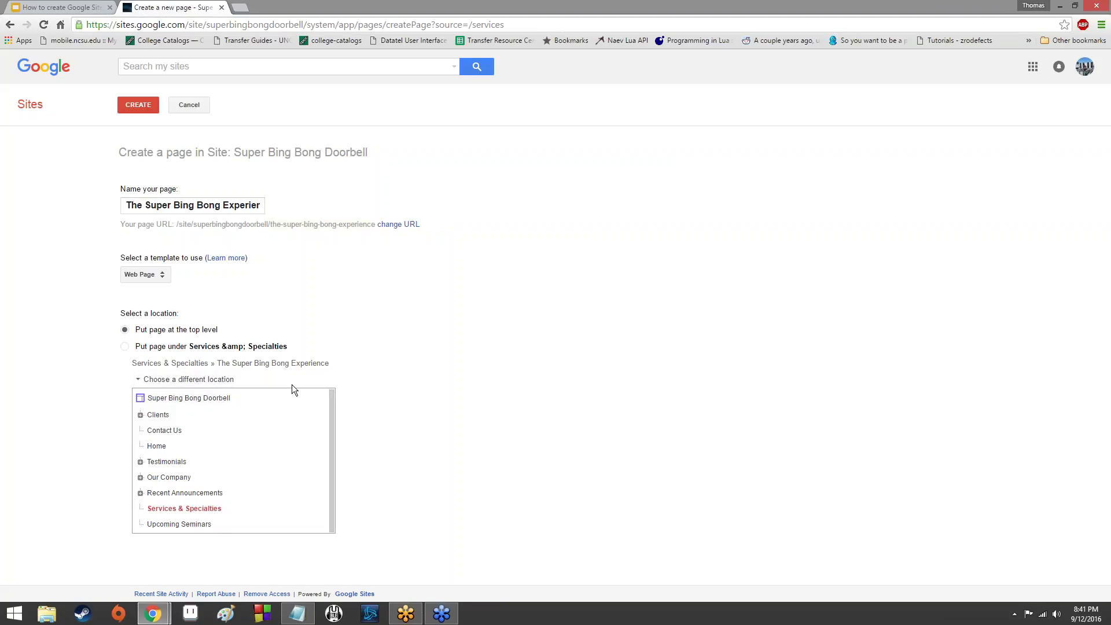
pyautogui.click(191, 399)
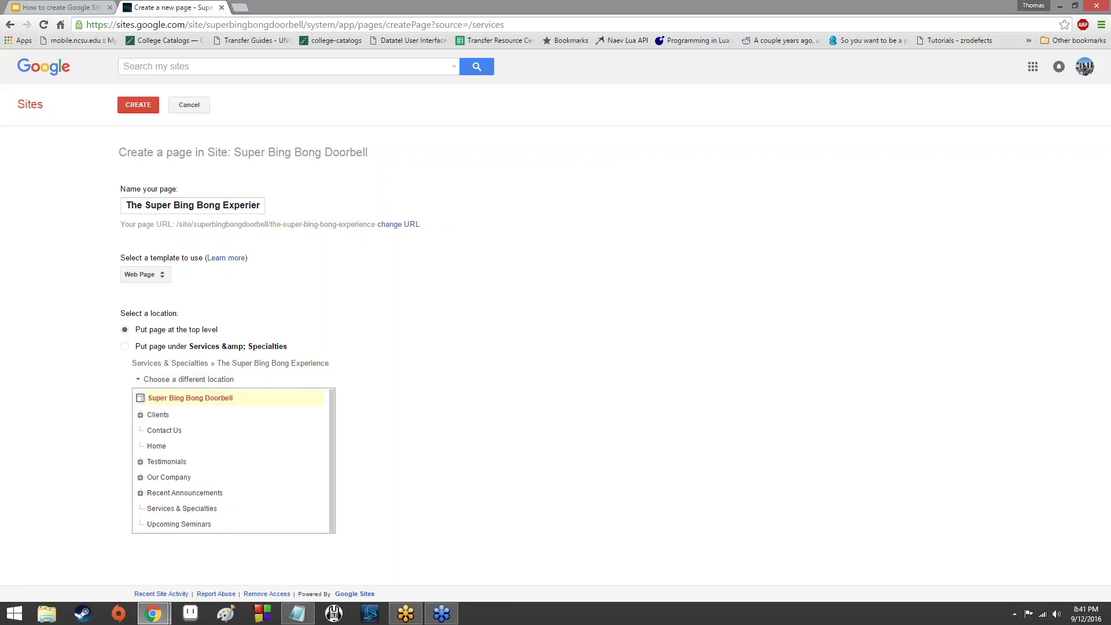
pyautogui.click(146, 413)
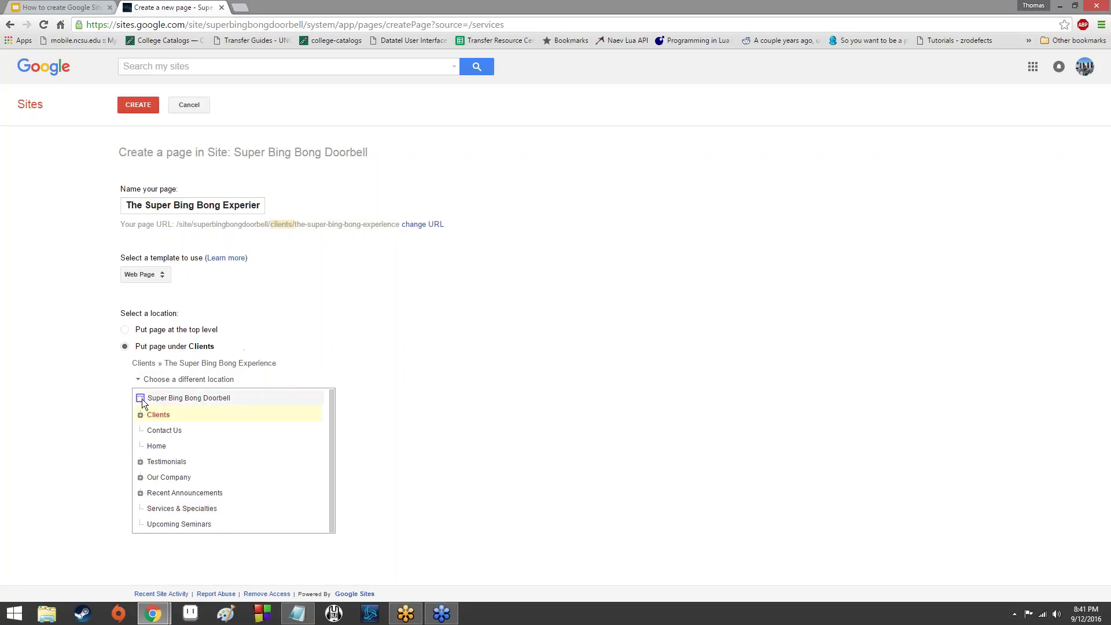
# Put the new page at the top level, create it and save it without content.
pyautogui.click(159, 330)
pyautogui.click(174, 380)
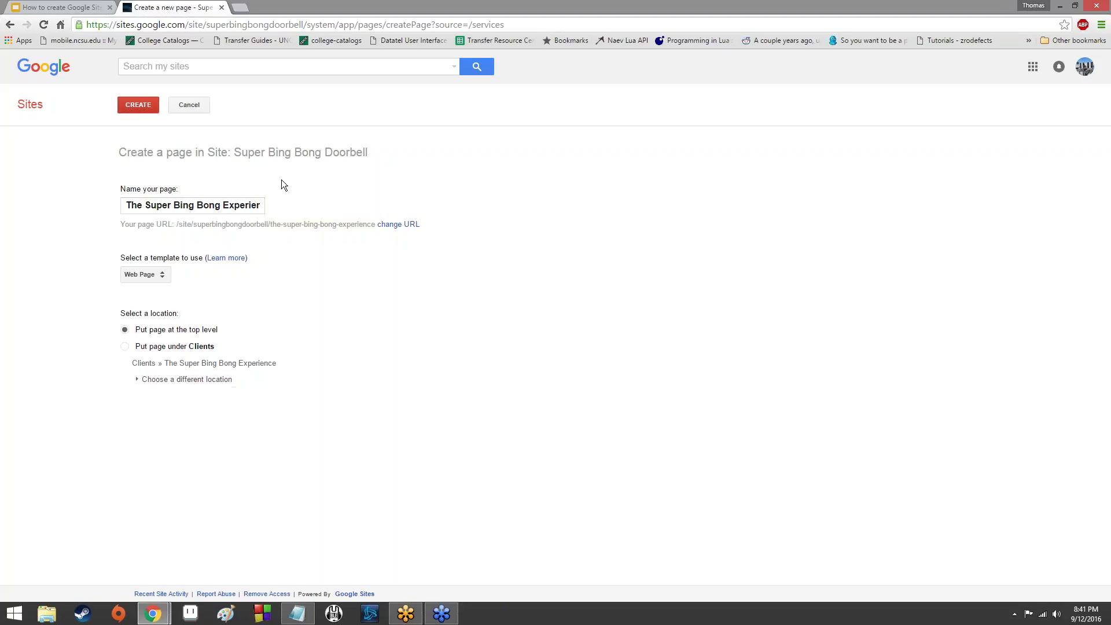
pyautogui.press('Return')
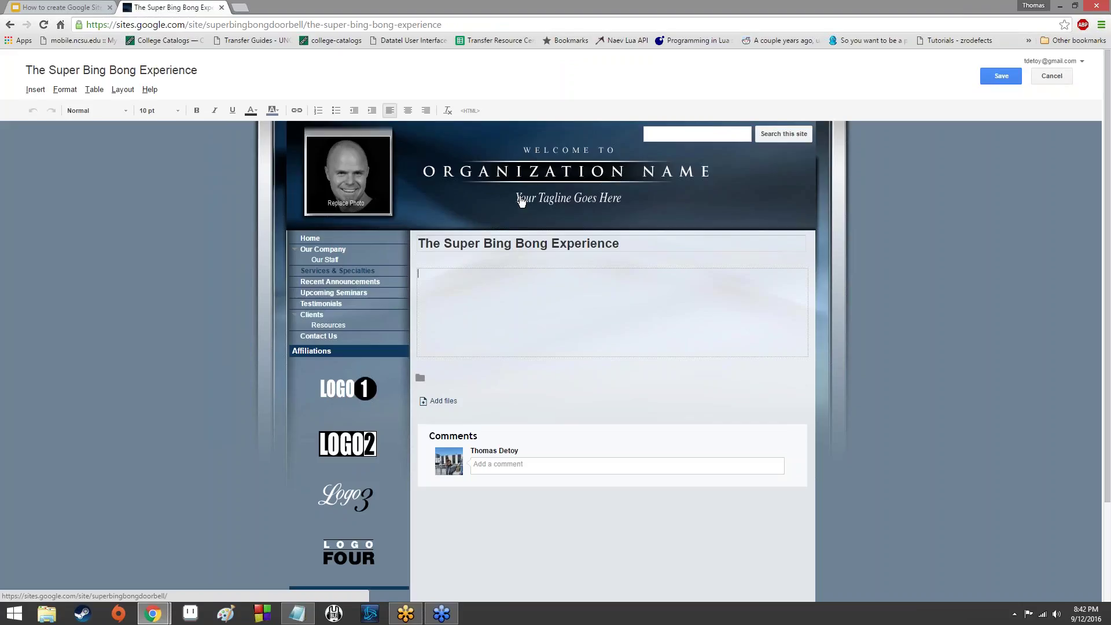
pyautogui.click(1003, 82)
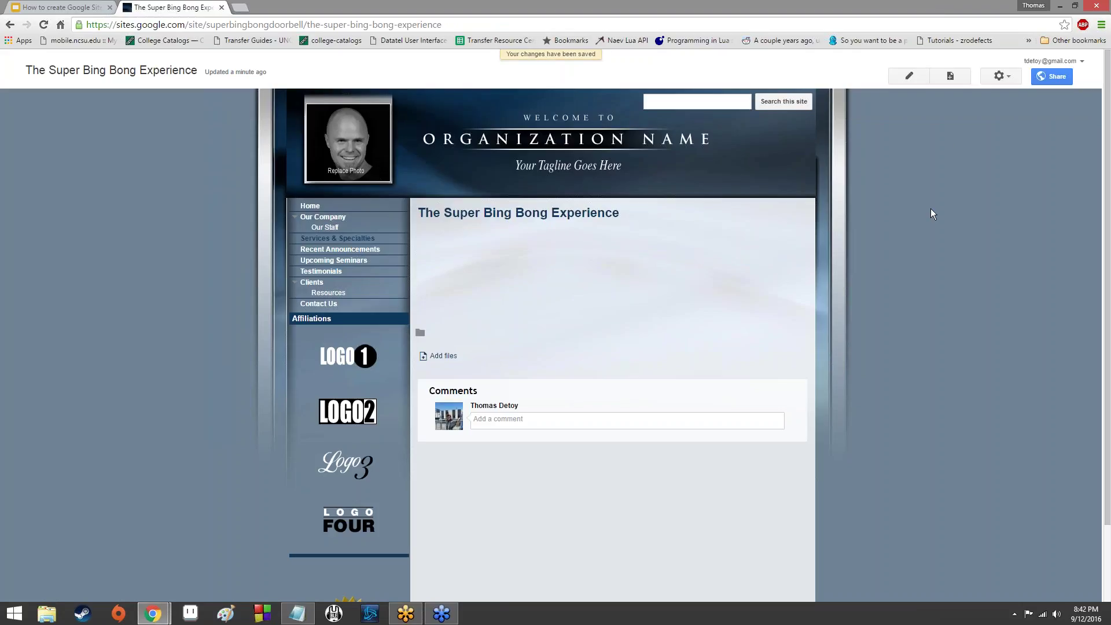
# Delete The Super Bing Bong Experience page from the site.
pyautogui.click(997, 77)
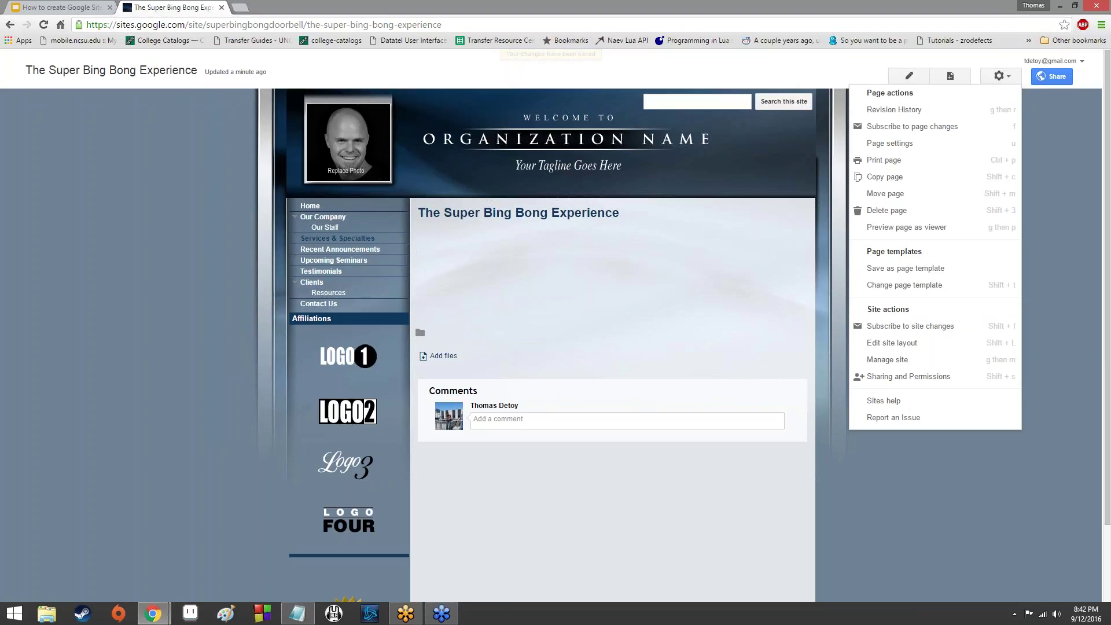
pyautogui.click(980, 216)
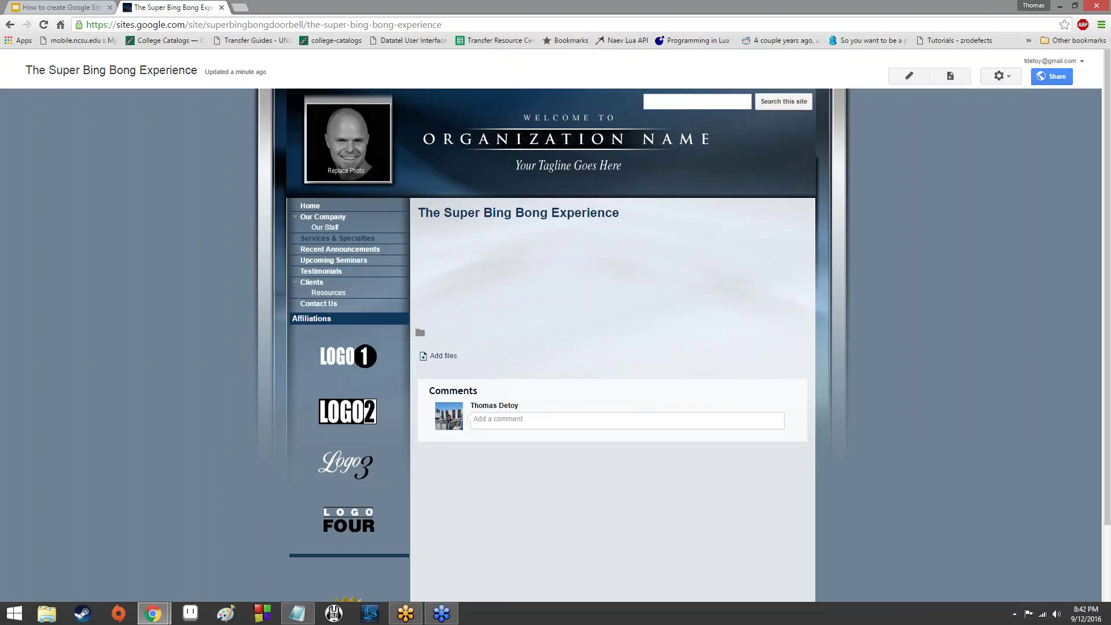
pyautogui.click(425, 371)
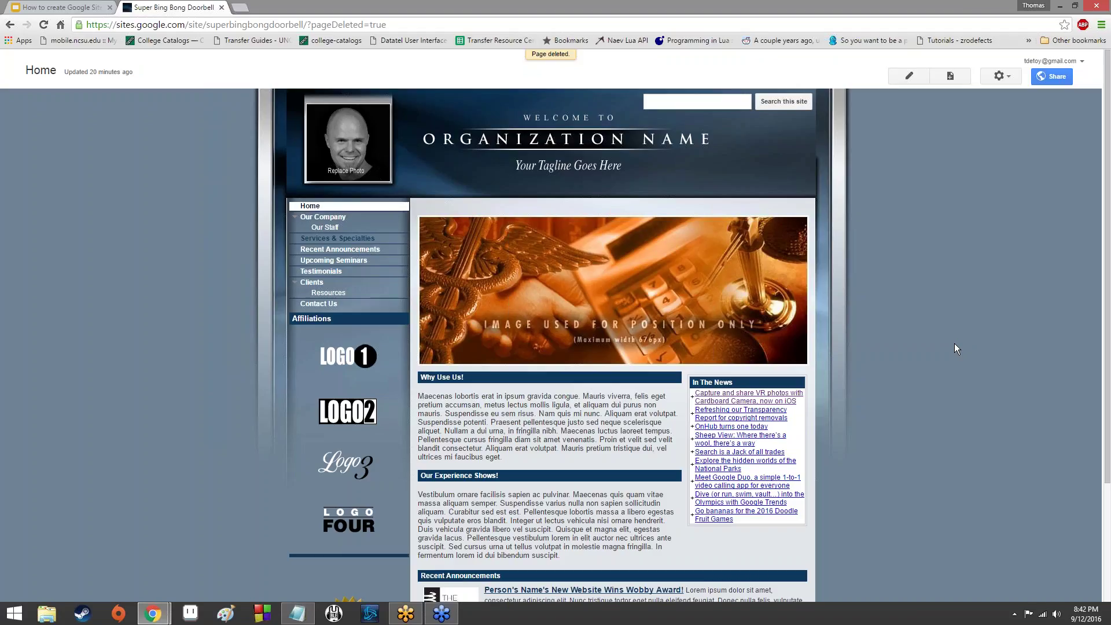
# Open the Home page's revision history and look over its listed versions.
pyautogui.click(1002, 76)
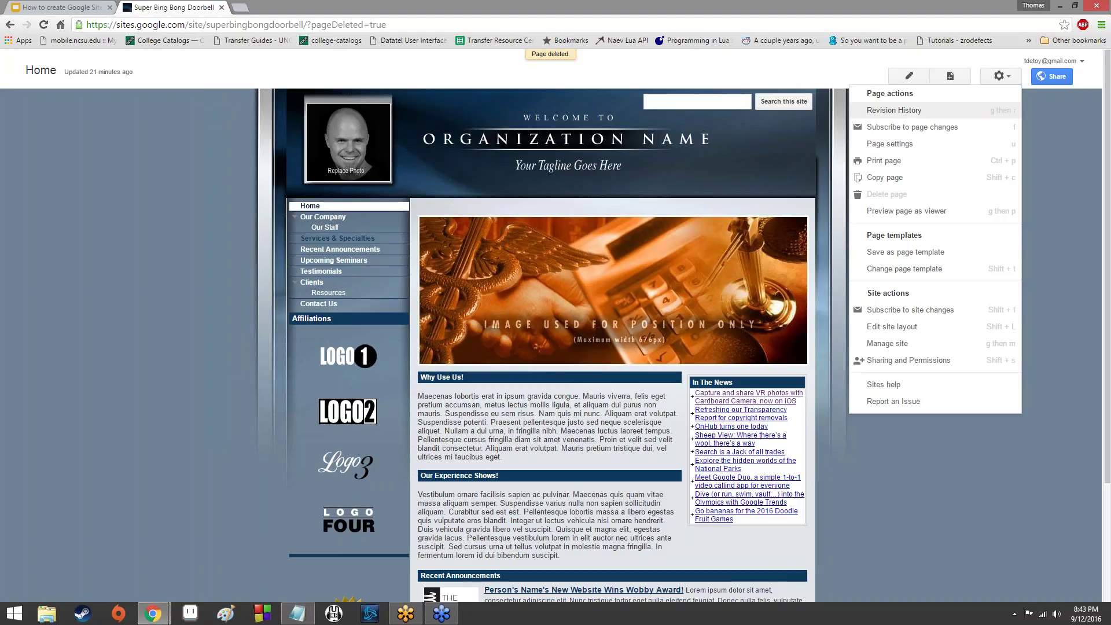
pyautogui.click(894, 110)
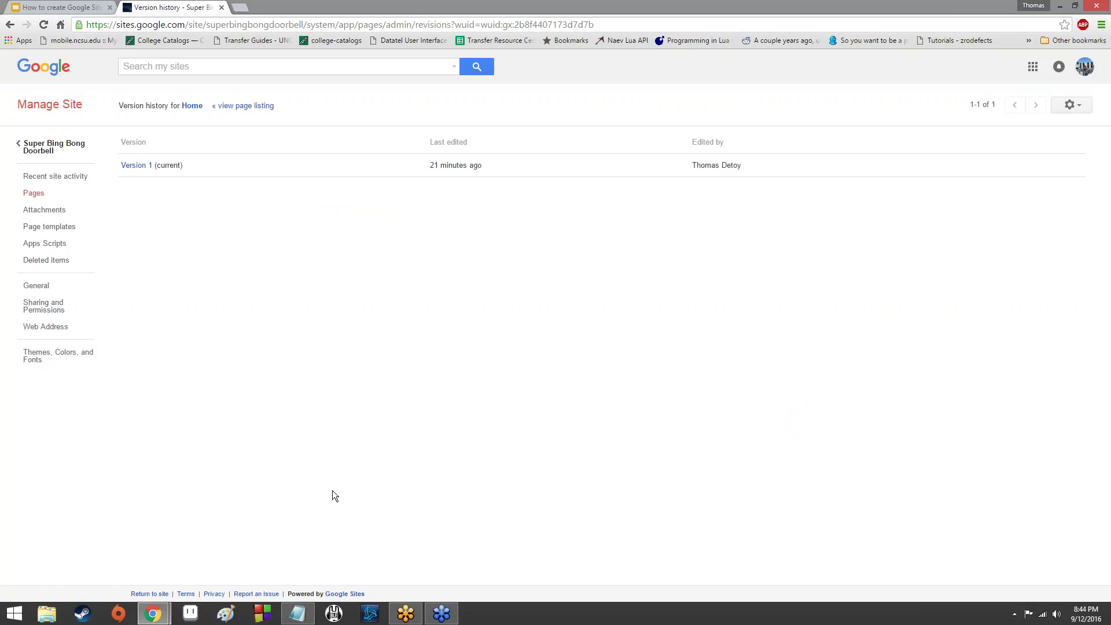
pyautogui.press('F5')
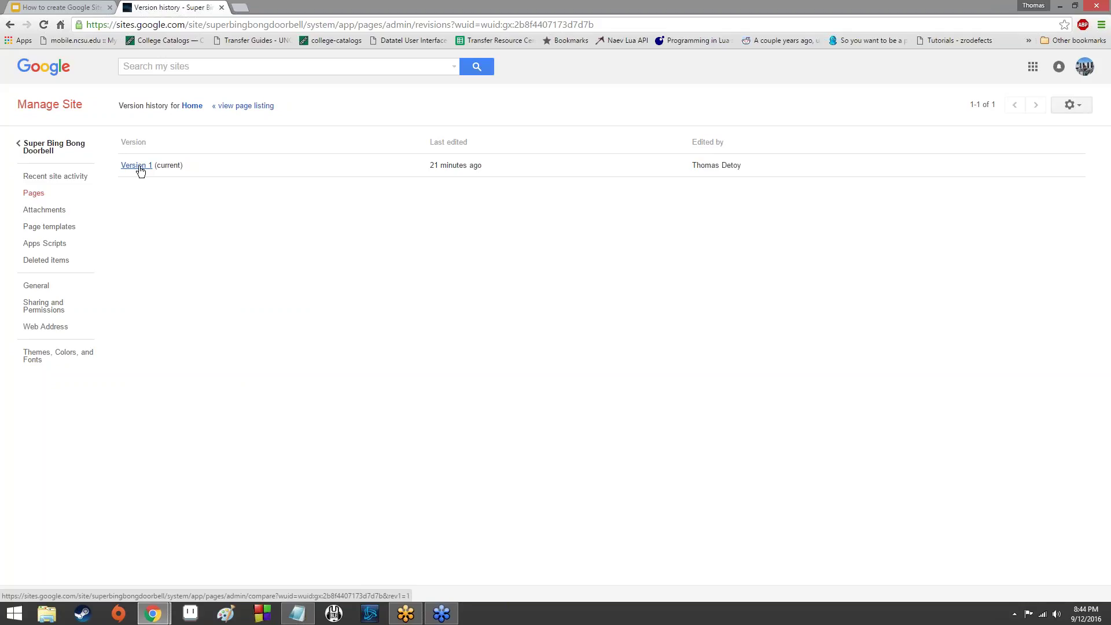
pyautogui.click(765, 8)
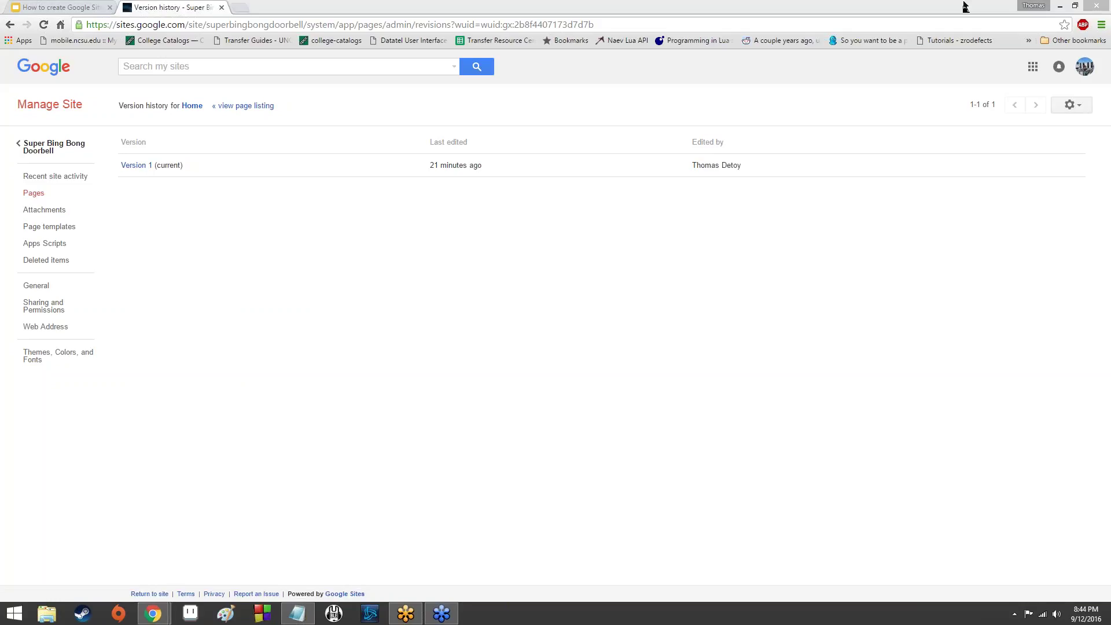
# Open the Services & Specialties page from the site's page listing and bring up its revision history.
pyautogui.click(242, 106)
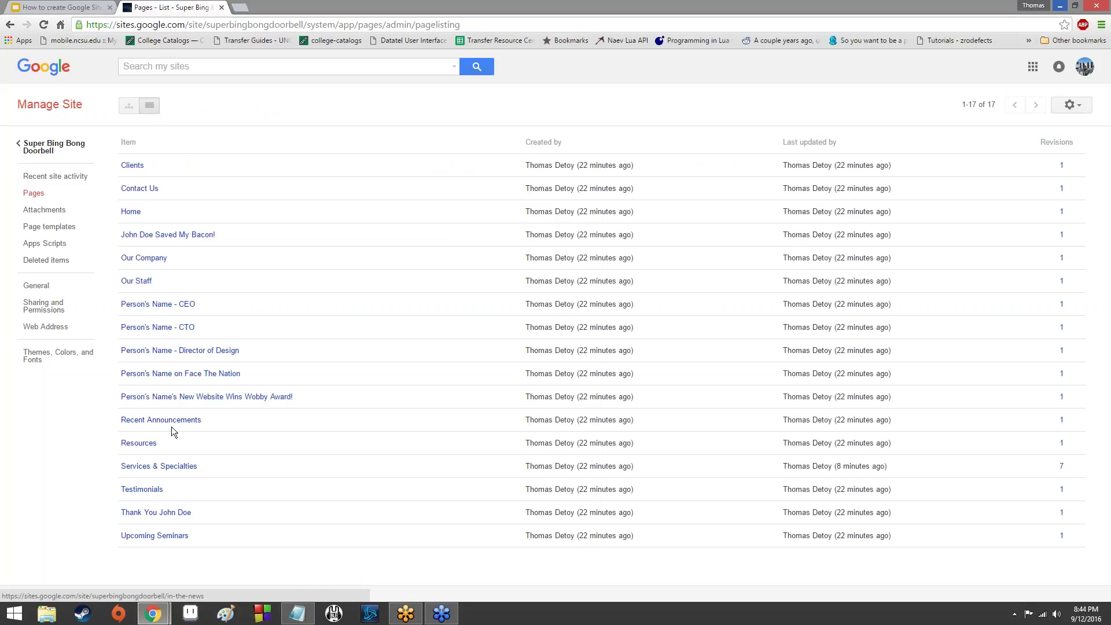
pyautogui.click(168, 466)
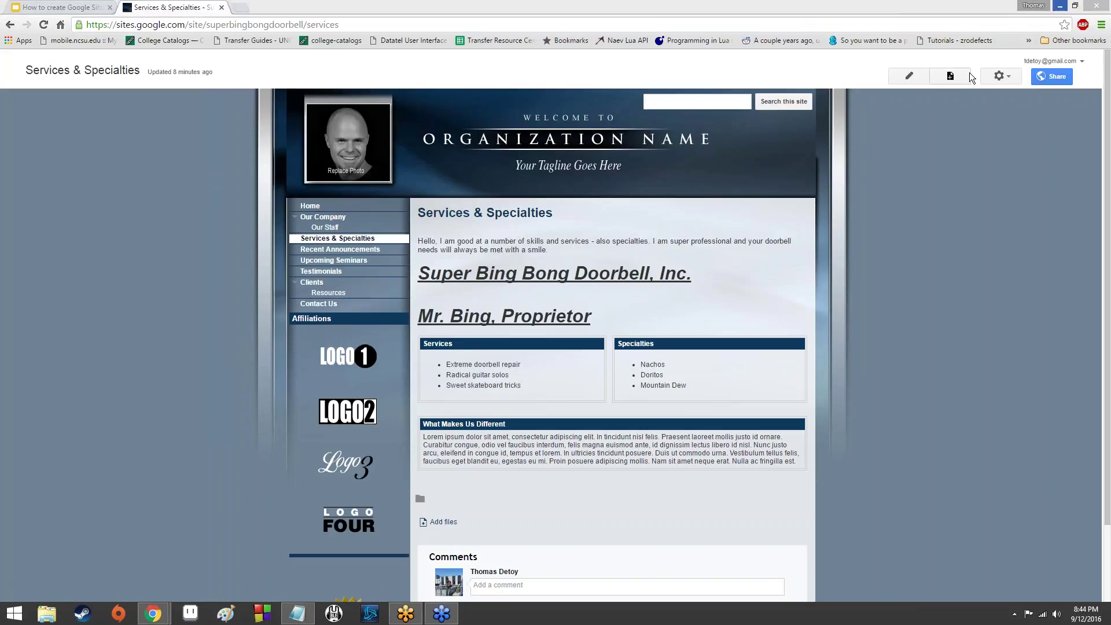
pyautogui.click(999, 75)
pyautogui.click(982, 114)
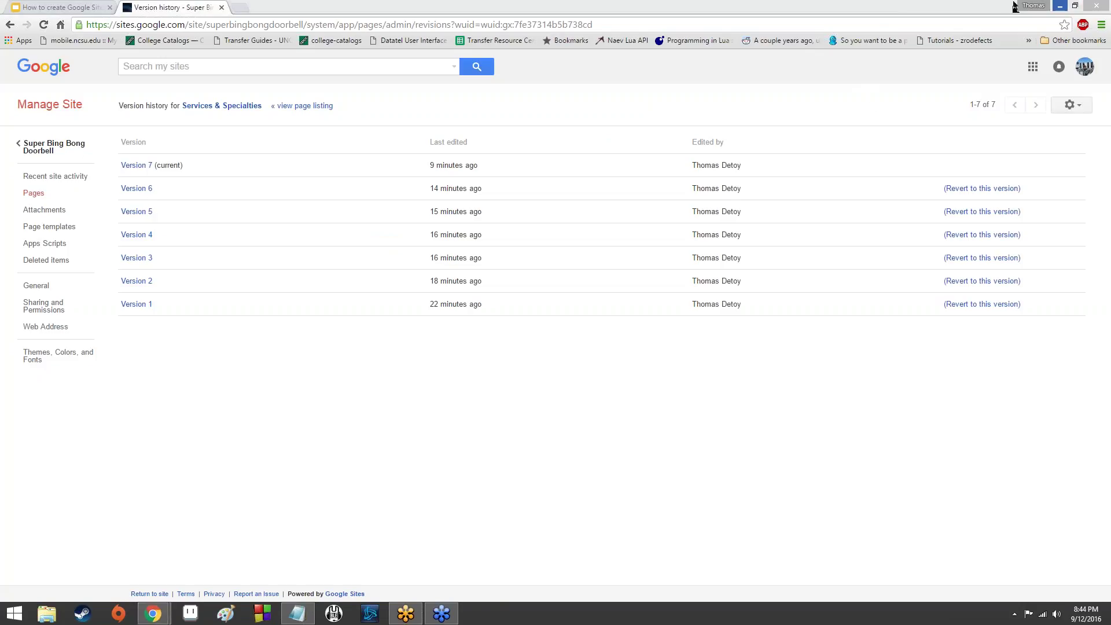
# View versions 4, 5, 6 and 7 of the Services & Specialties page one after another.
pyautogui.click(137, 235)
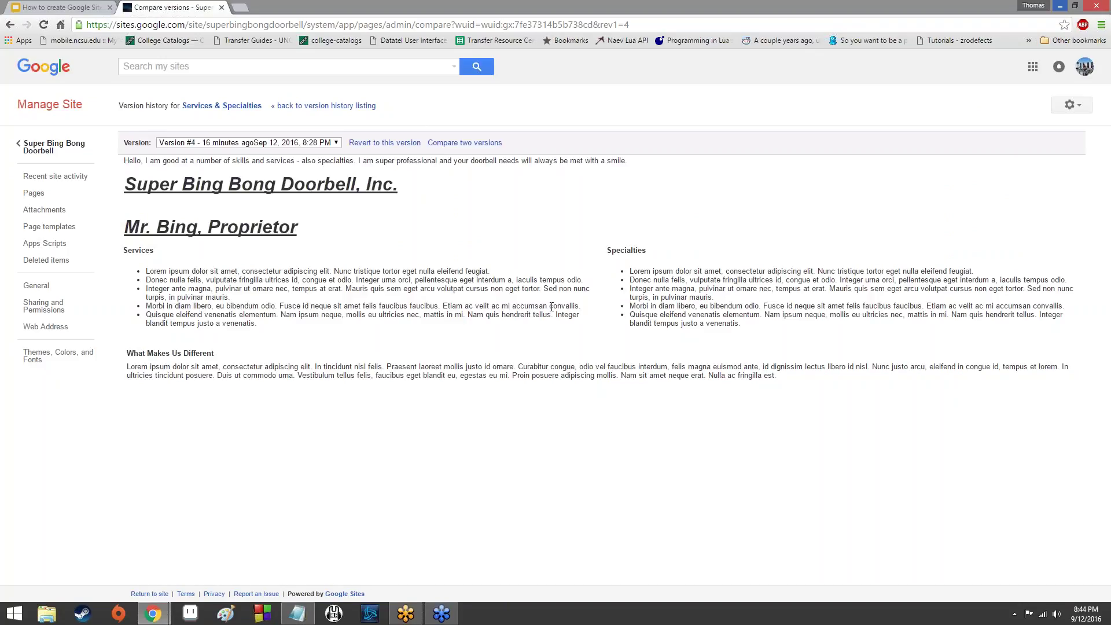
pyautogui.click(10, 24)
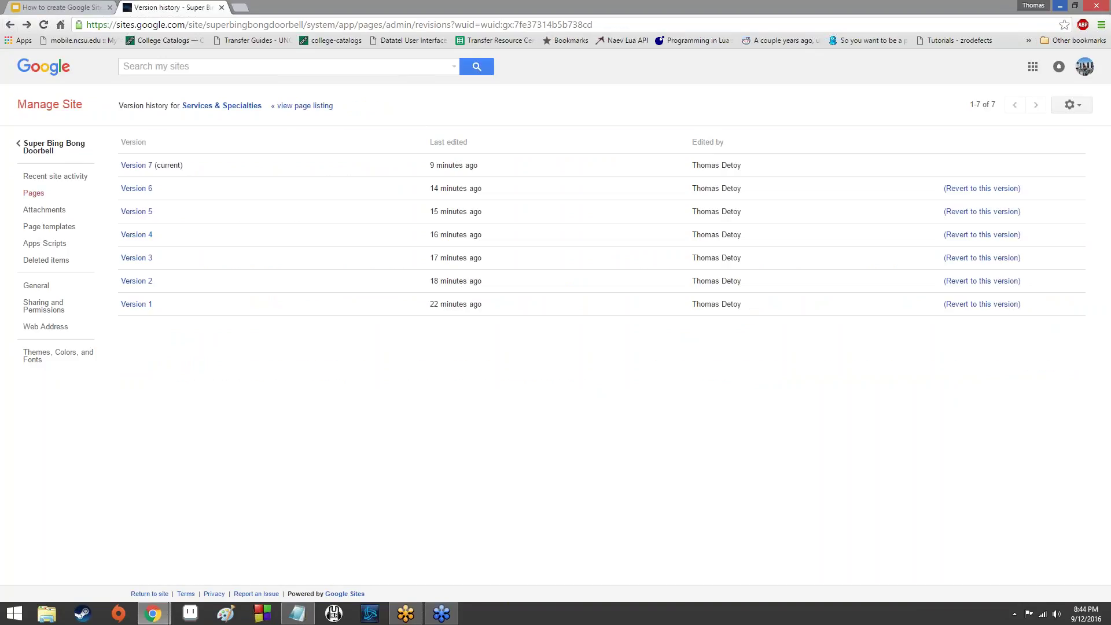
pyautogui.click(137, 211)
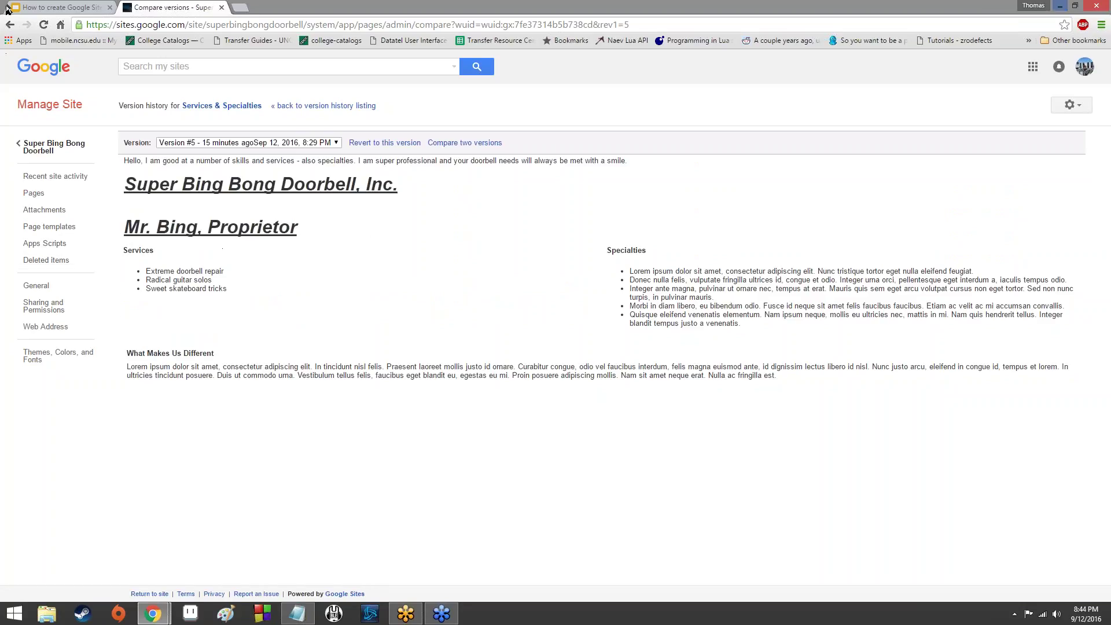
pyautogui.click(10, 25)
pyautogui.click(147, 189)
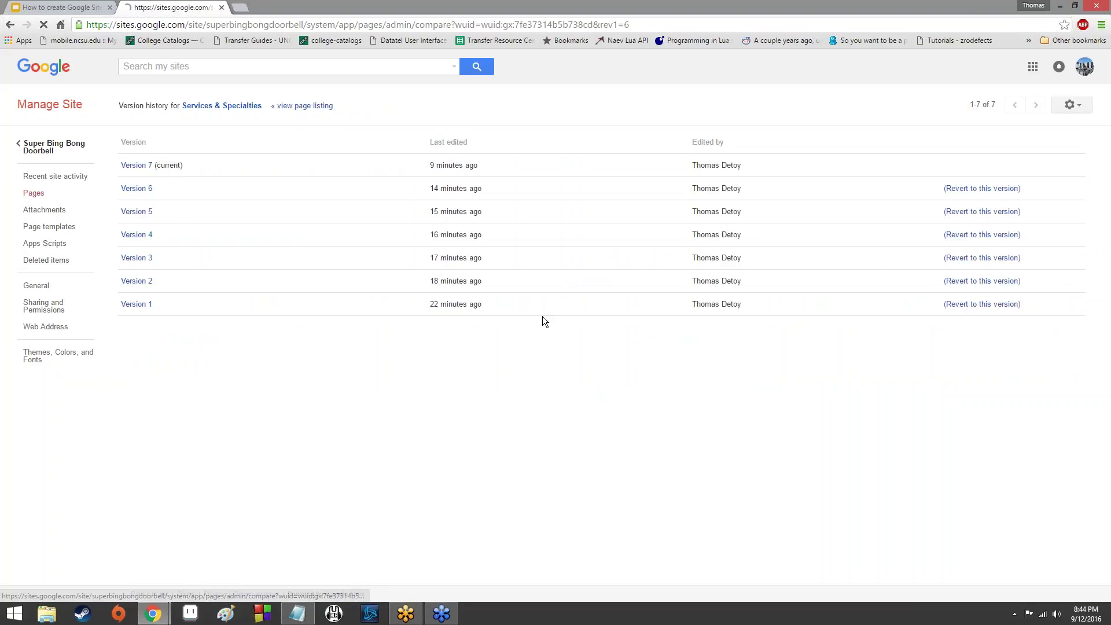
pyautogui.click(10, 25)
pyautogui.click(136, 165)
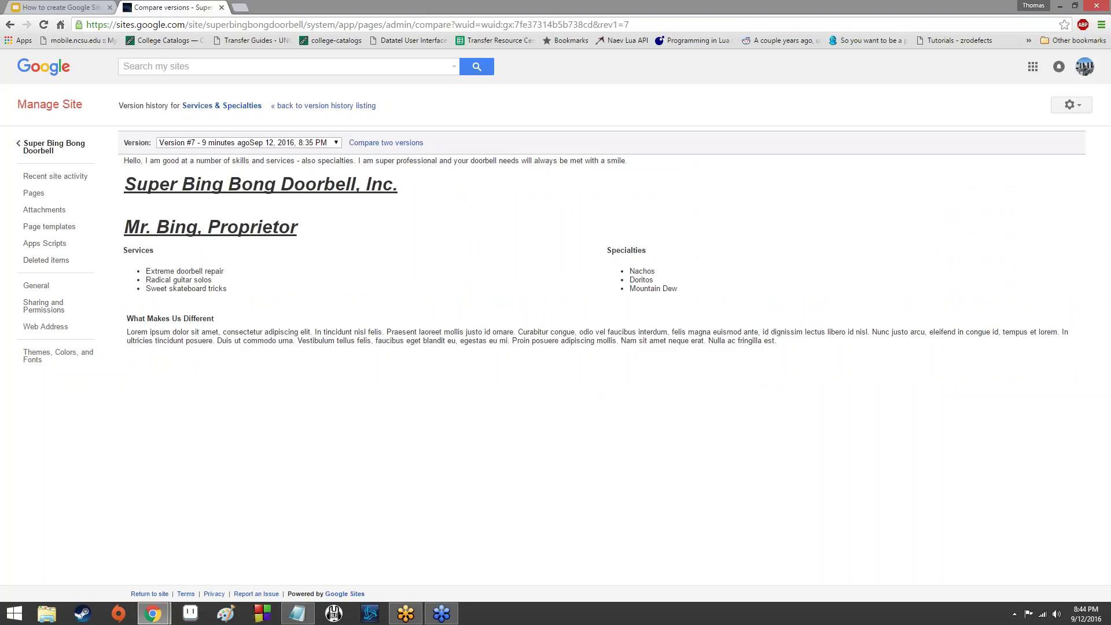
# Return to the Services & Specialties version history and revert the page to version 5.
pyautogui.click(10, 24)
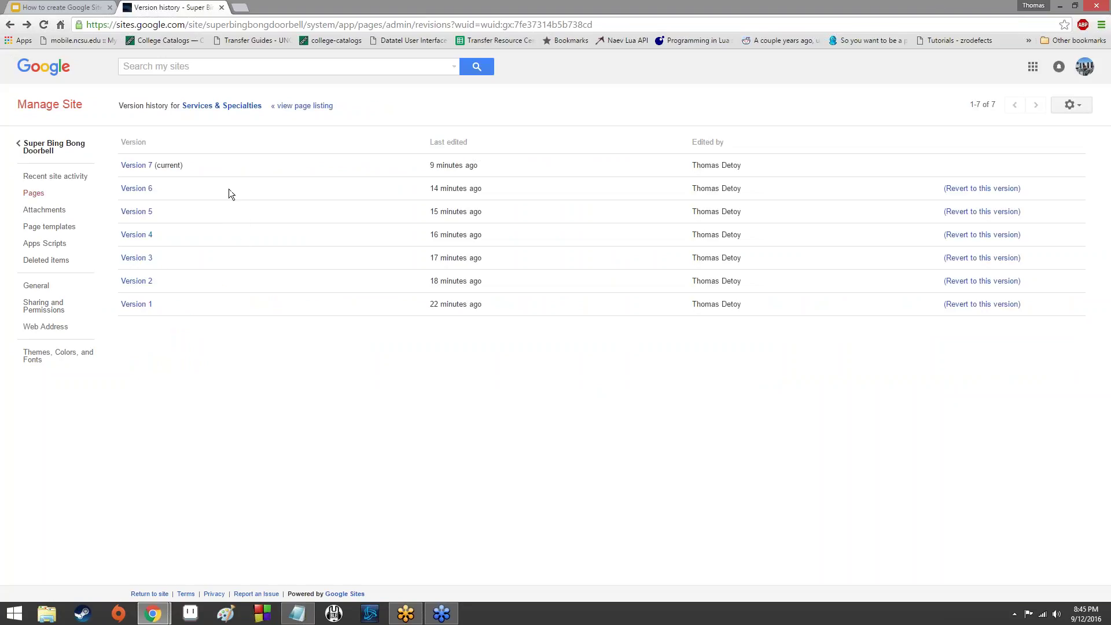
pyautogui.click(931, 6)
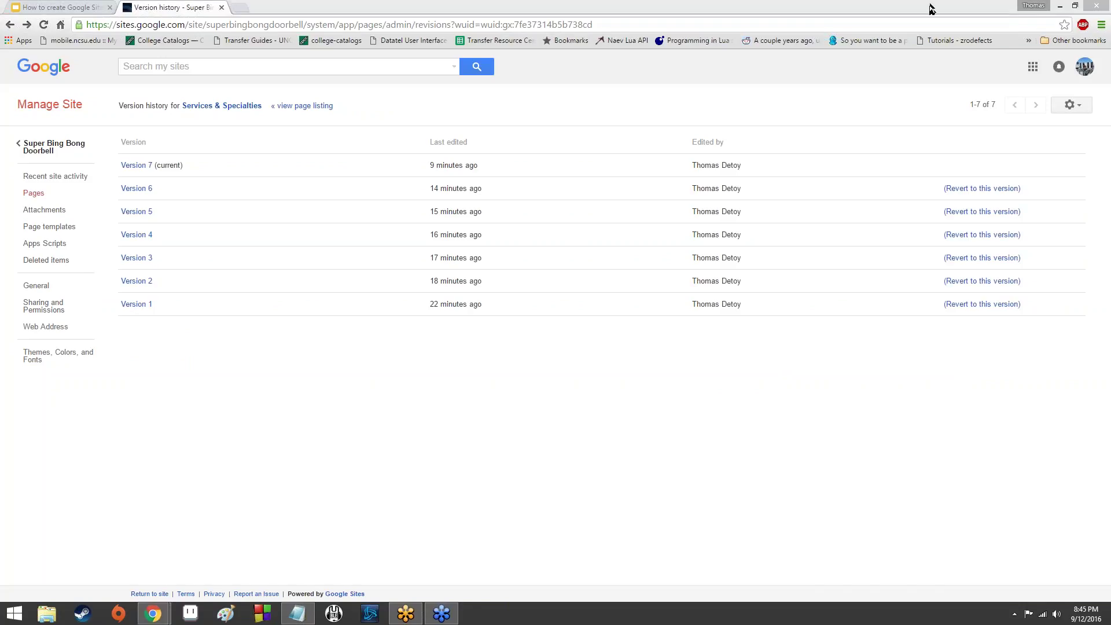
pyautogui.click(982, 211)
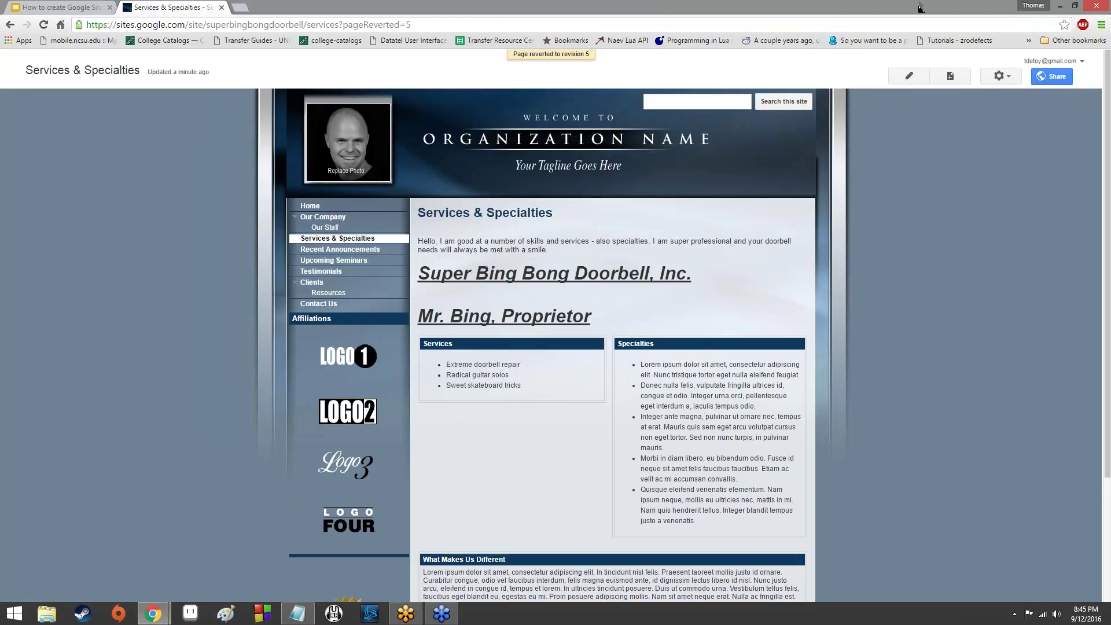
# Reopen the Services & Specialties revision history and revert the page to version 7.
pyautogui.click(1000, 75)
pyautogui.click(979, 109)
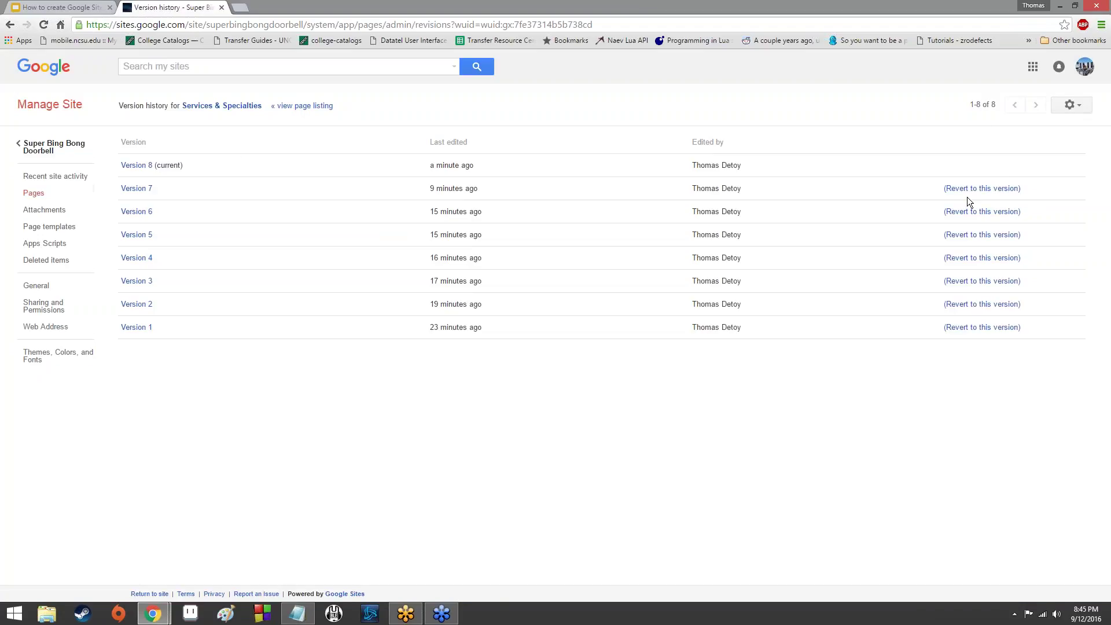
pyautogui.click(994, 187)
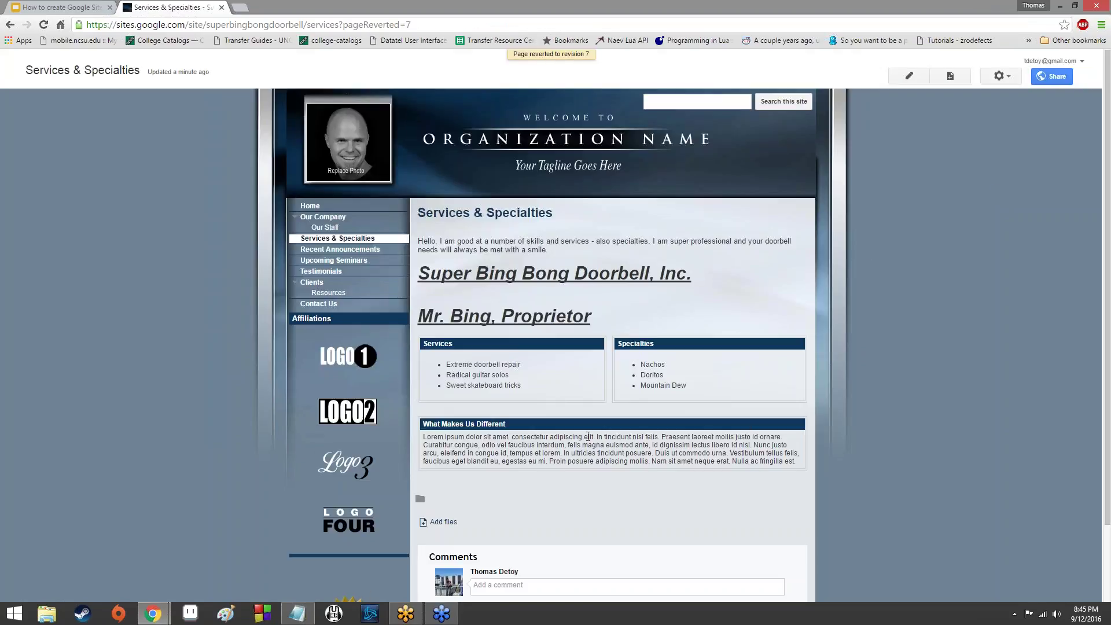
pyautogui.click(1008, 79)
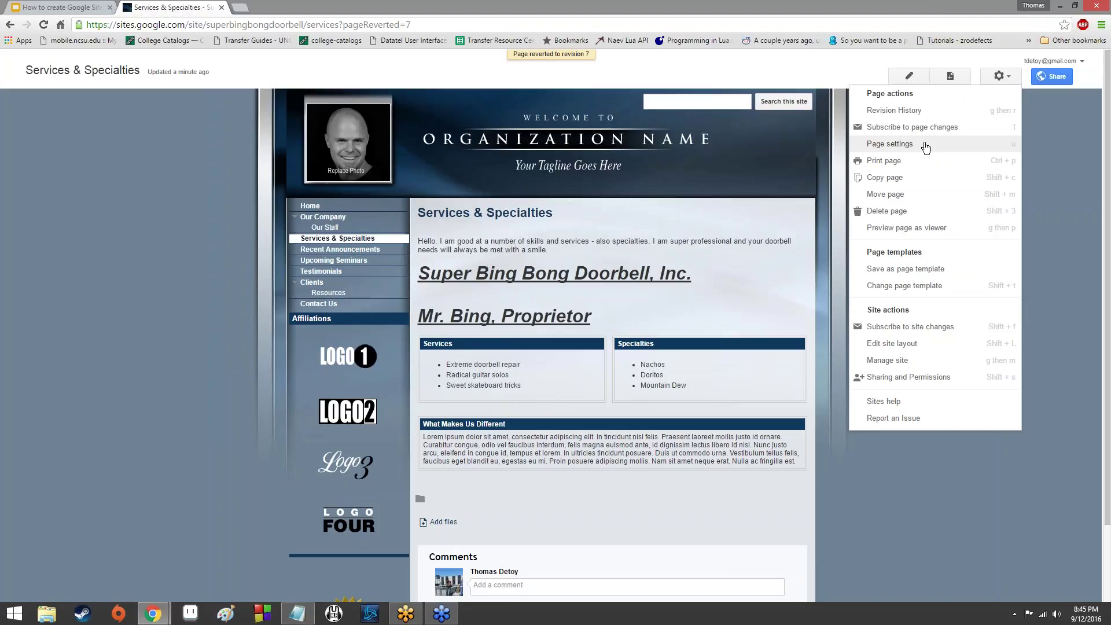
pyautogui.click(831, 16)
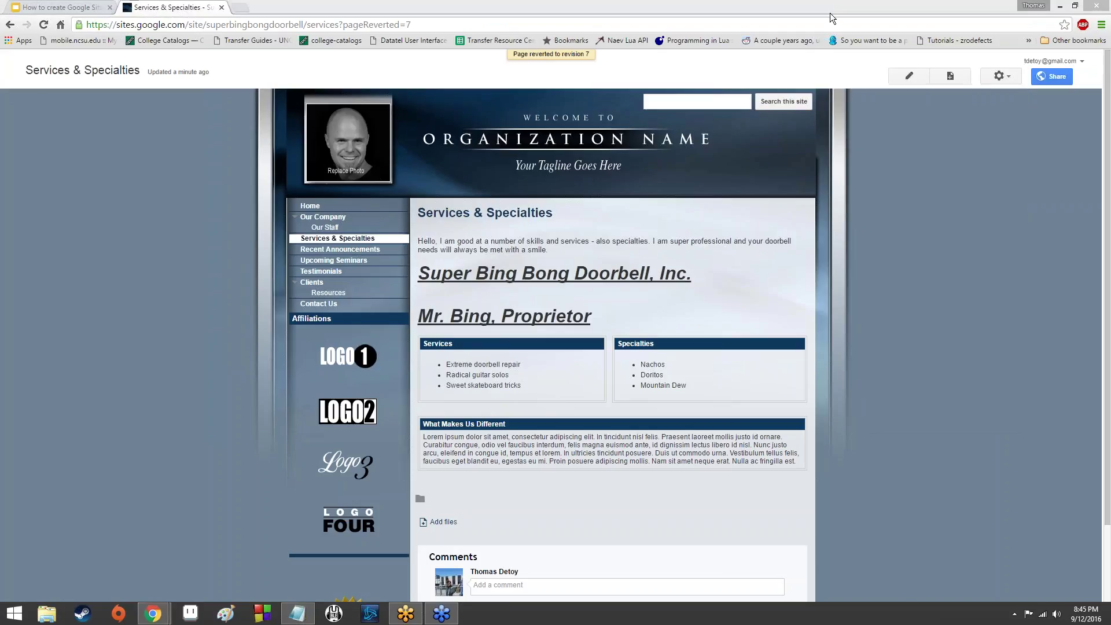
pyautogui.click(999, 76)
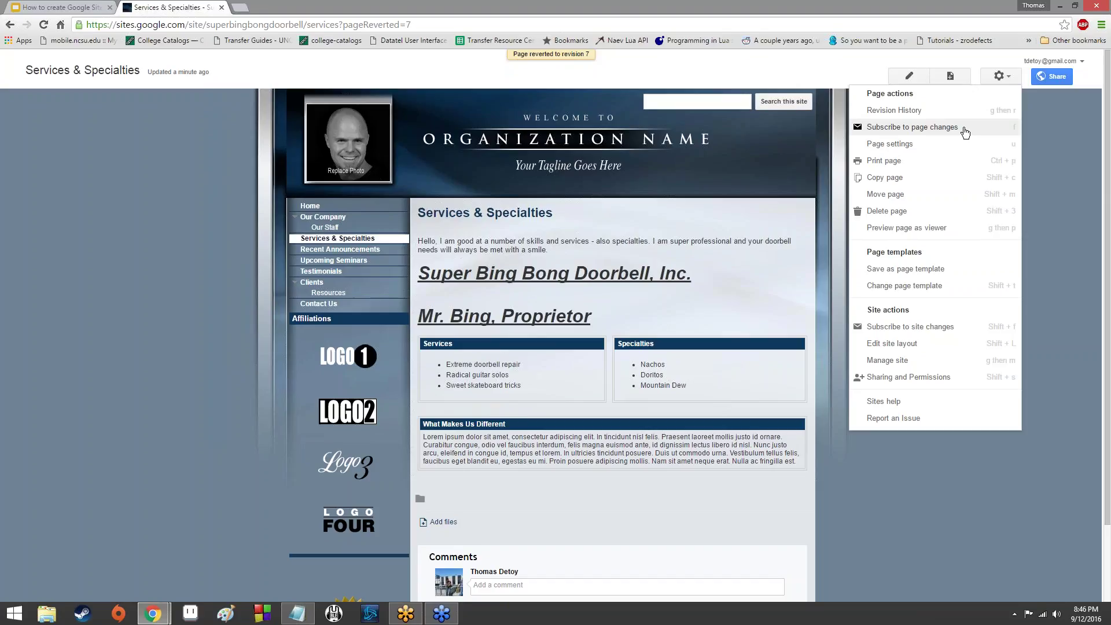
pyautogui.click(601, 41)
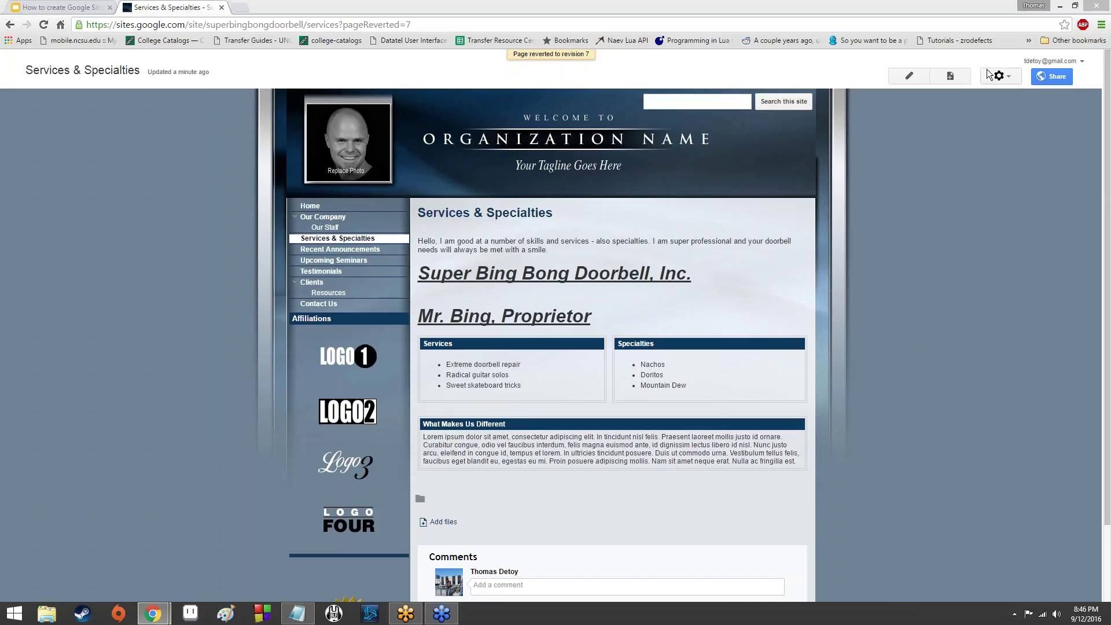
# Review the Services & Specialties page settings, switching its sidebar display off and on again, and leave them without saving.
pyautogui.click(999, 75)
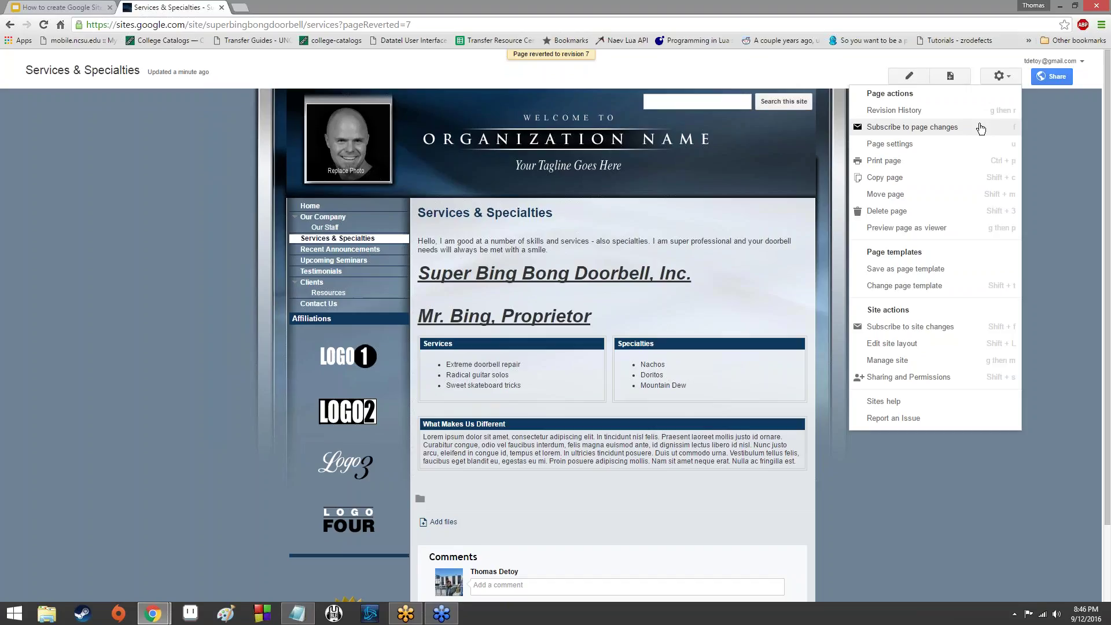
pyautogui.click(966, 149)
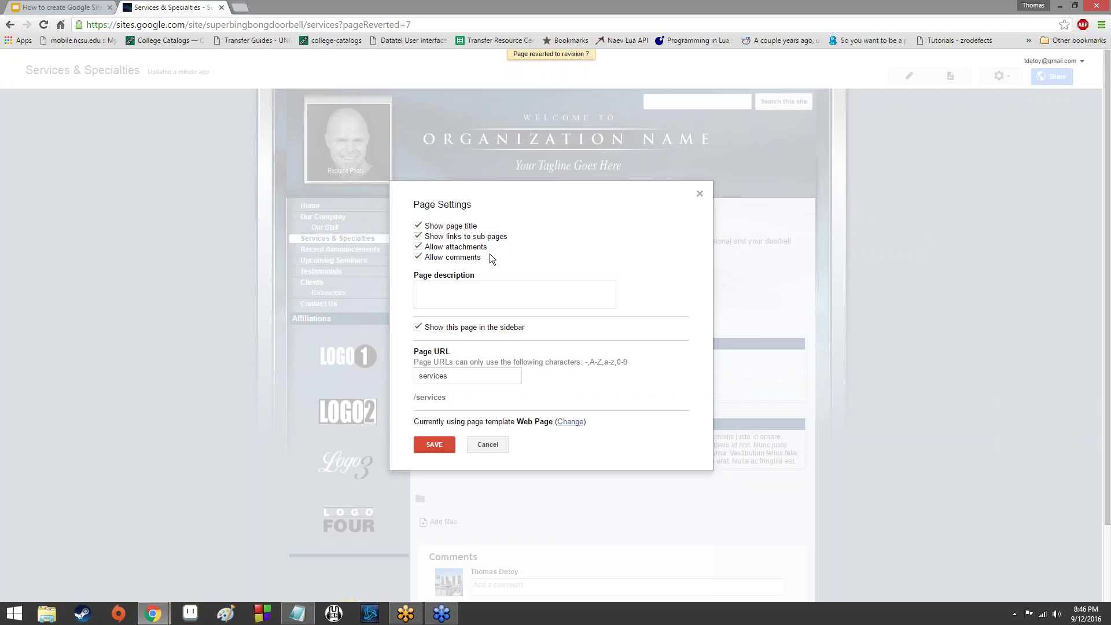
pyautogui.click(433, 328)
pyautogui.click(437, 329)
pyautogui.scroll(-2, 499, 398)
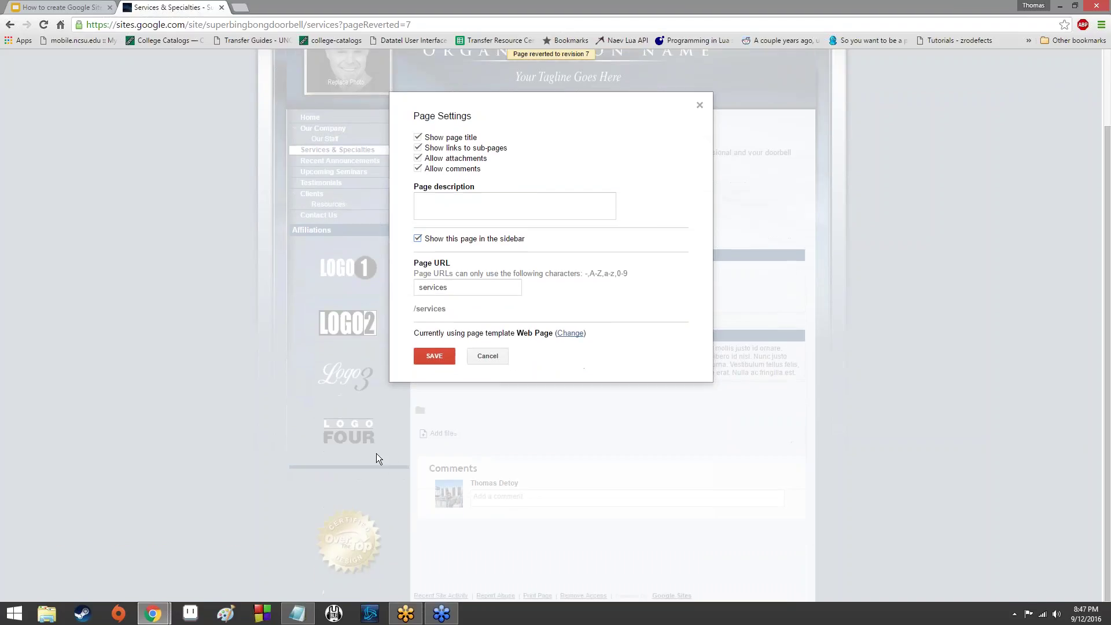
pyautogui.click(487, 356)
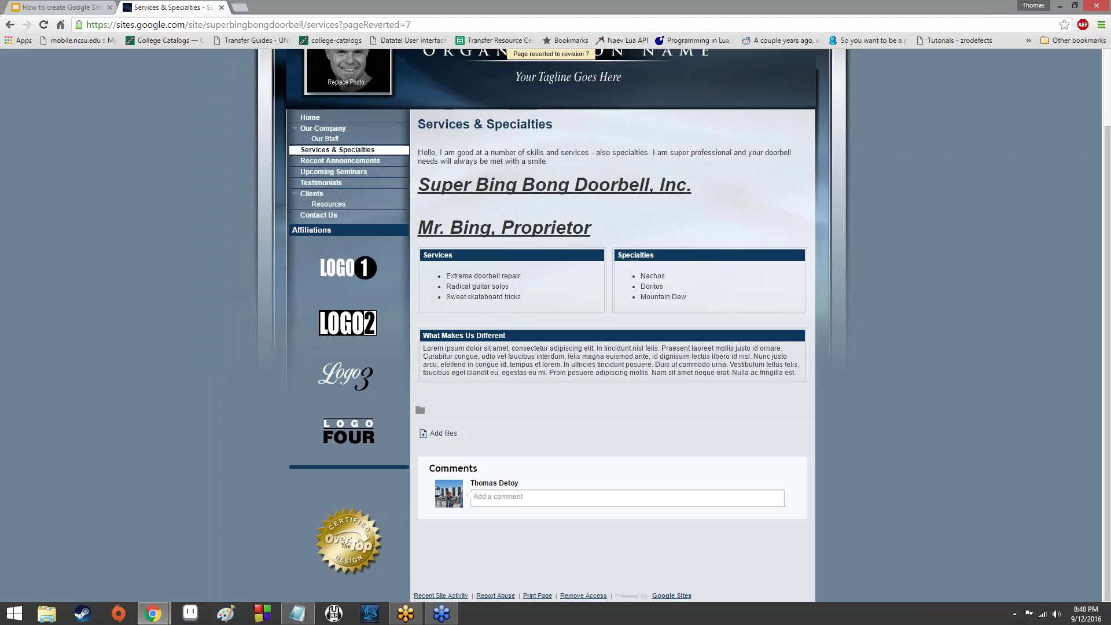
pyautogui.scroll(2, 903, 344)
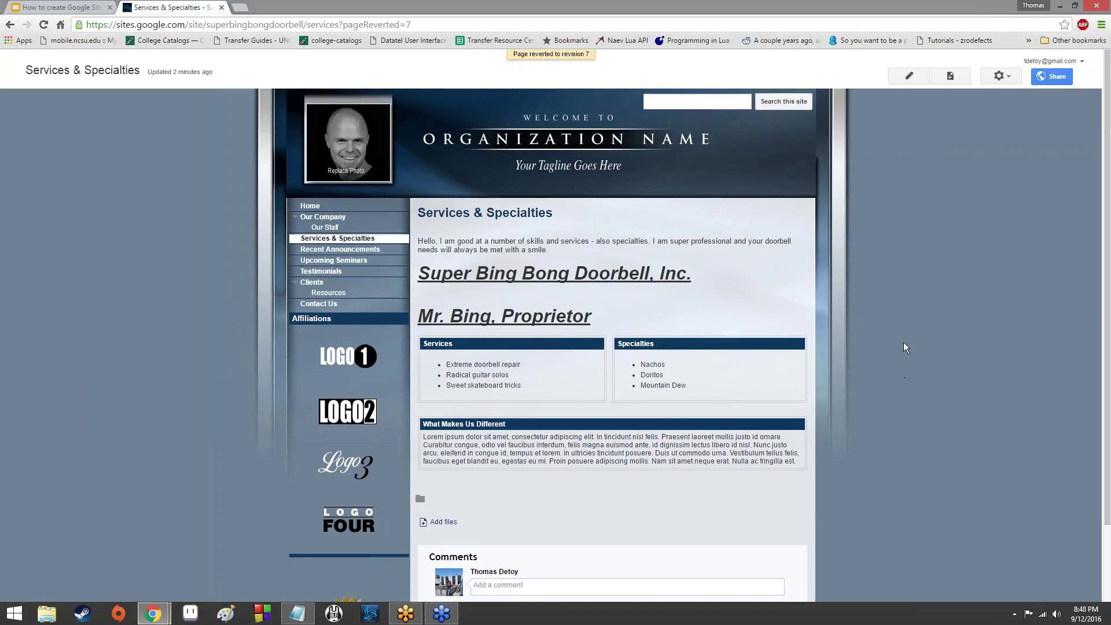
# View the site map of destinations for moving the Services & Specialties page, and cancel the move.
pyautogui.click(988, 75)
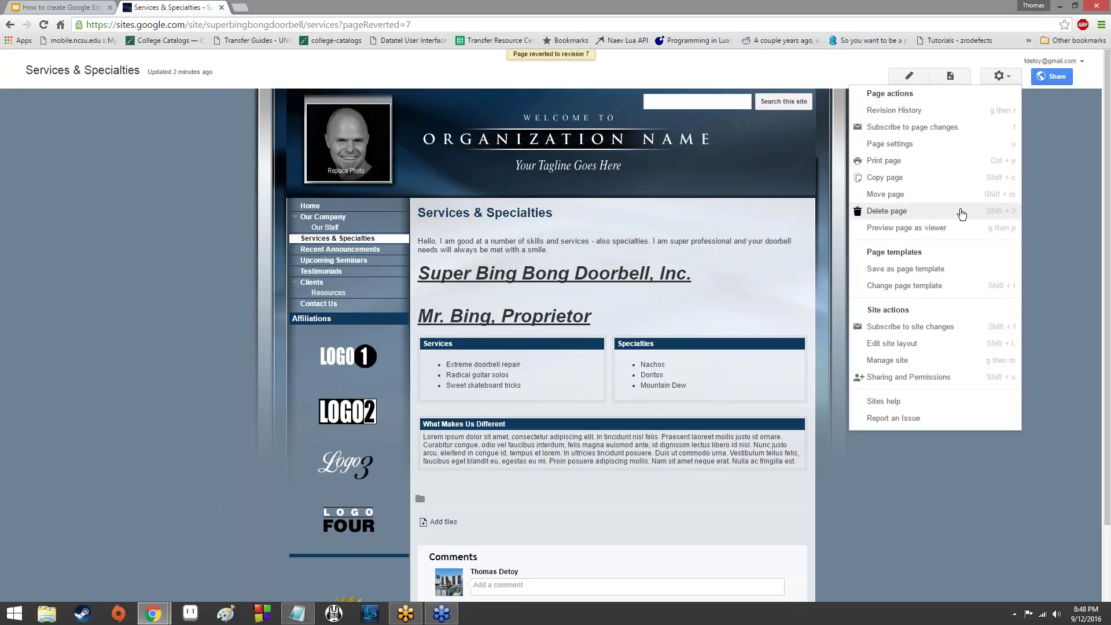
pyautogui.click(885, 195)
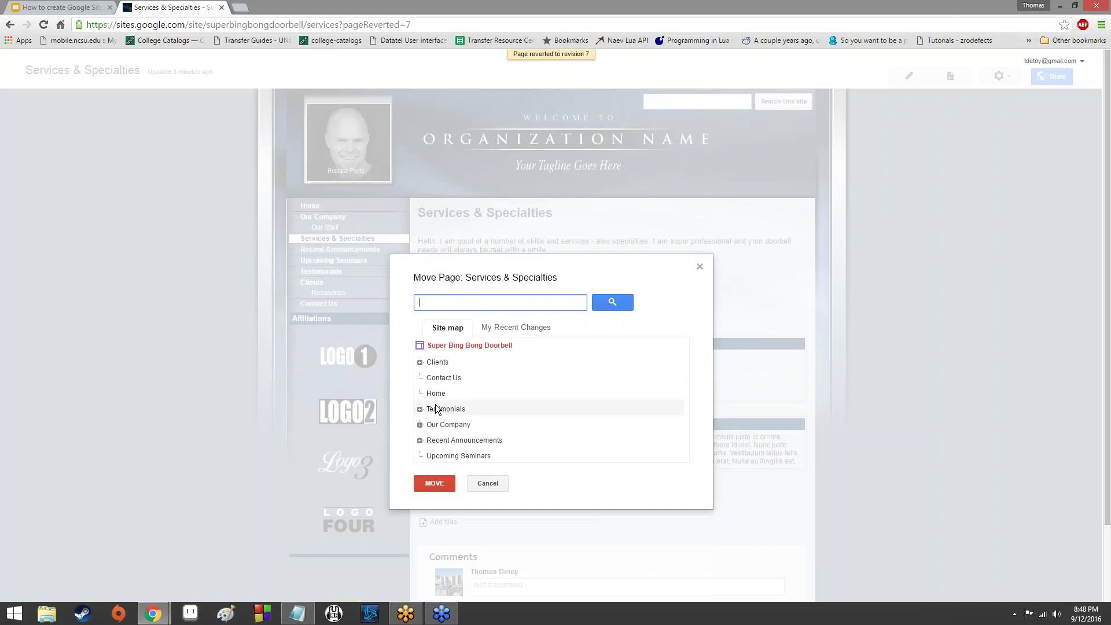
pyautogui.click(493, 483)
# Preview the Services & Specialties page as a viewer, and close the preview.
pyautogui.click(999, 75)
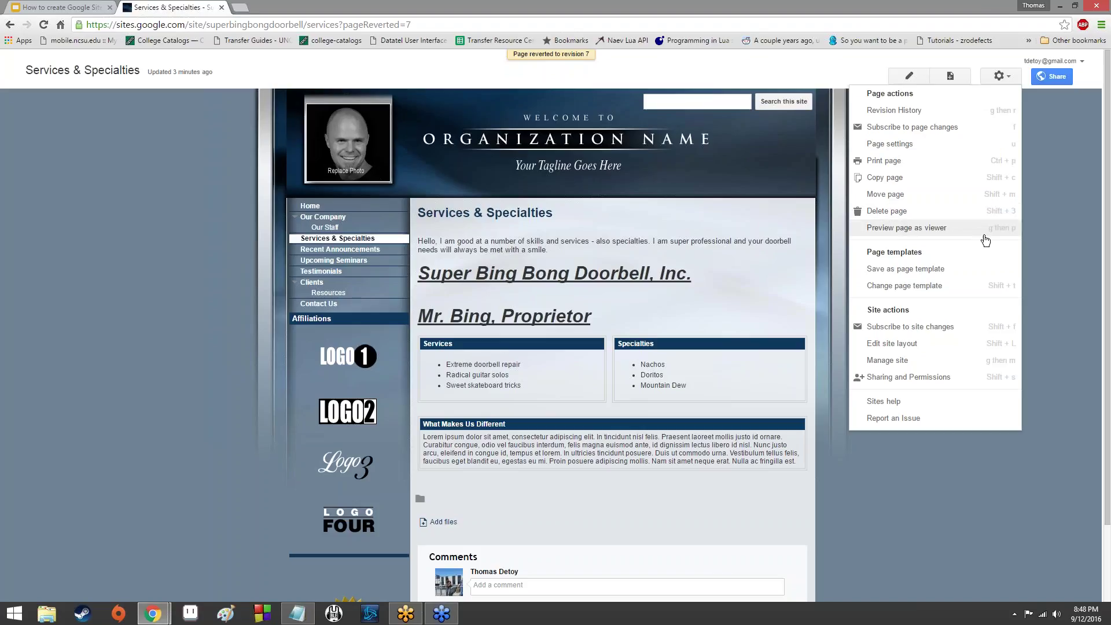
pyautogui.click(926, 228)
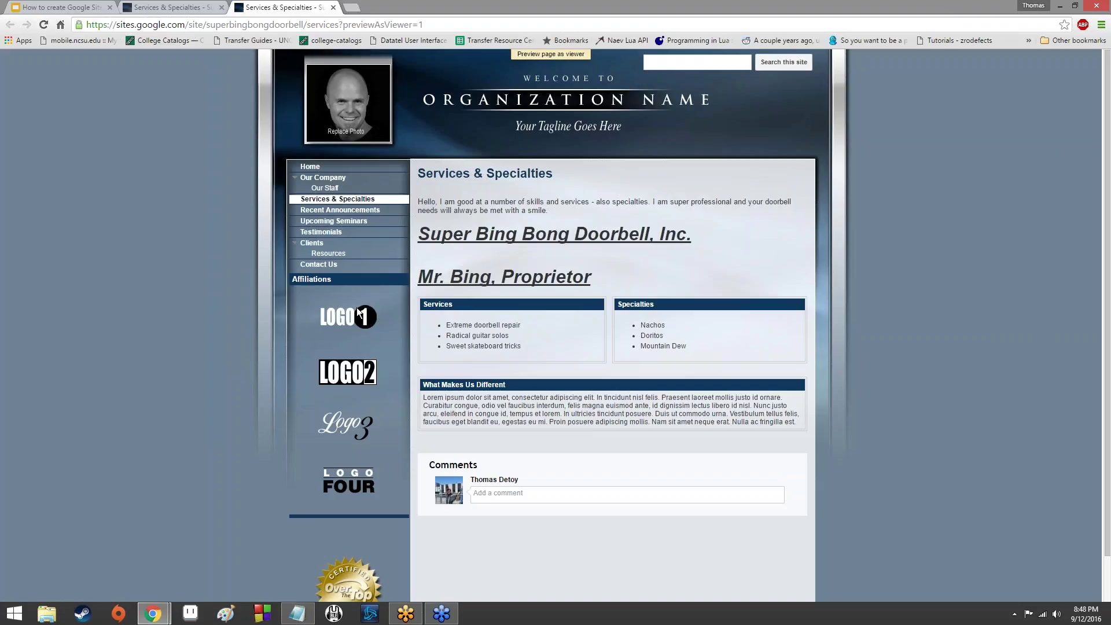
pyautogui.click(333, 7)
# Look over the page templates available for Services & Specialties, and cancel without changing the template.
pyautogui.click(998, 77)
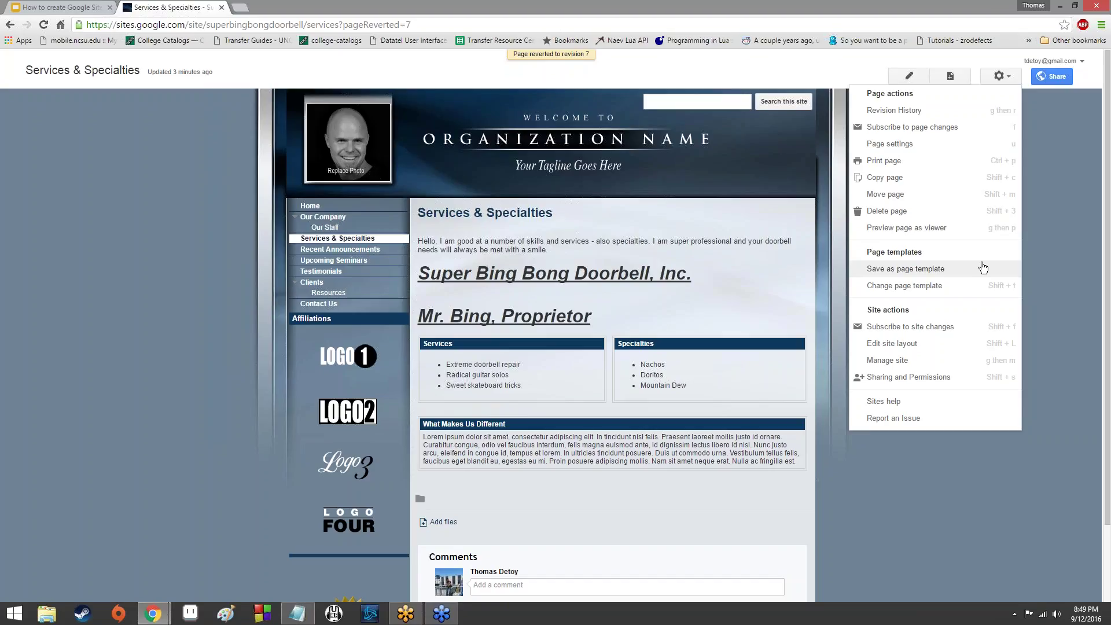
pyautogui.click(902, 285)
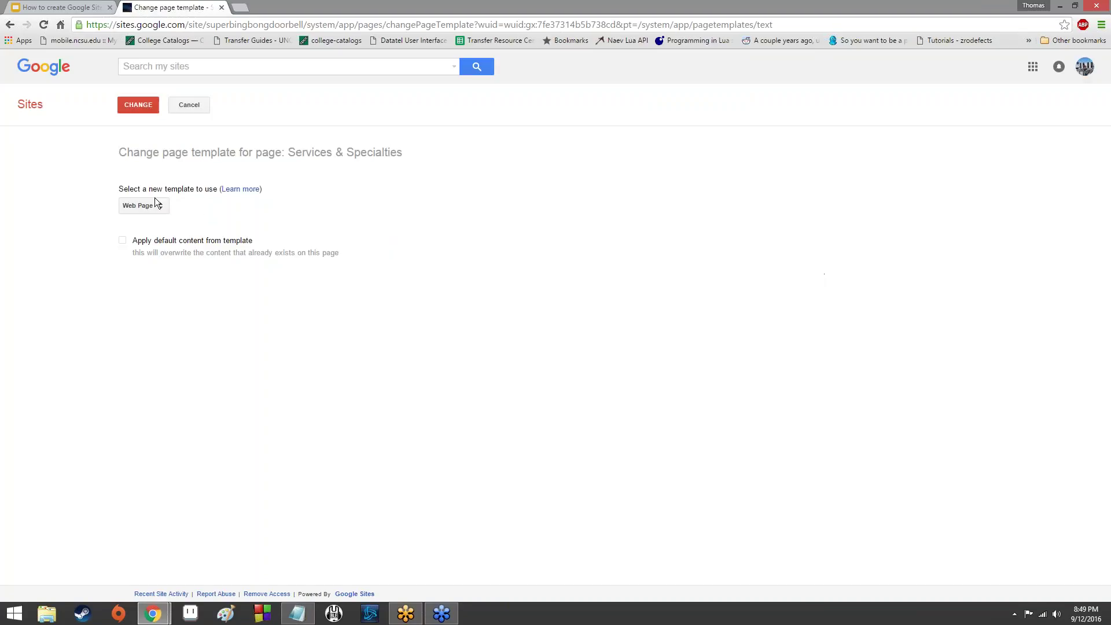
pyautogui.click(145, 205)
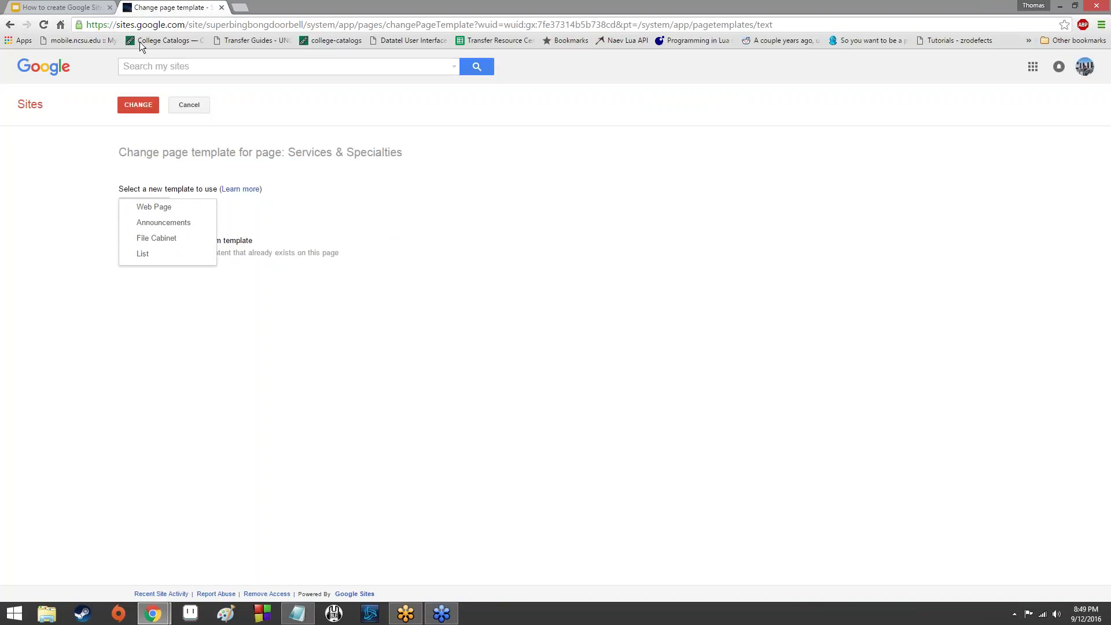
pyautogui.click(9, 24)
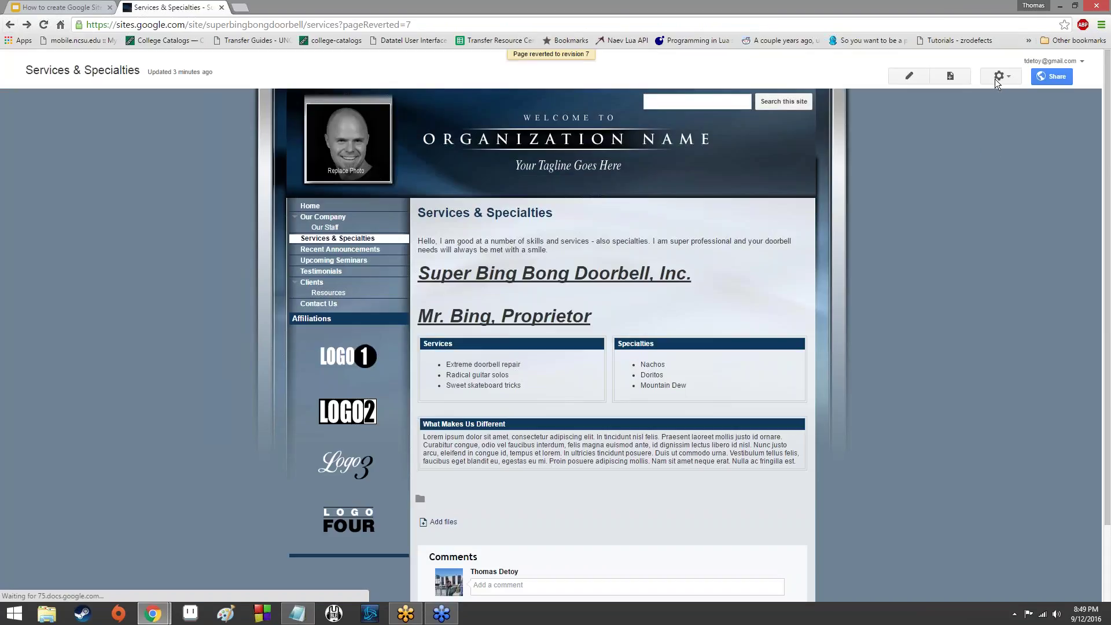
pyautogui.click(997, 77)
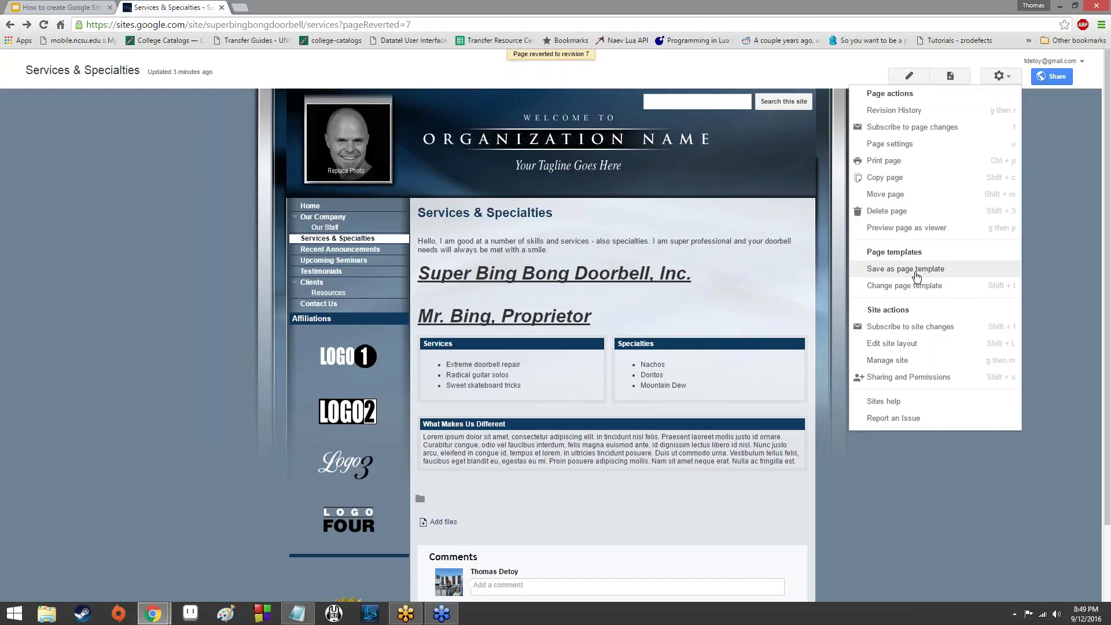
pyautogui.click(914, 285)
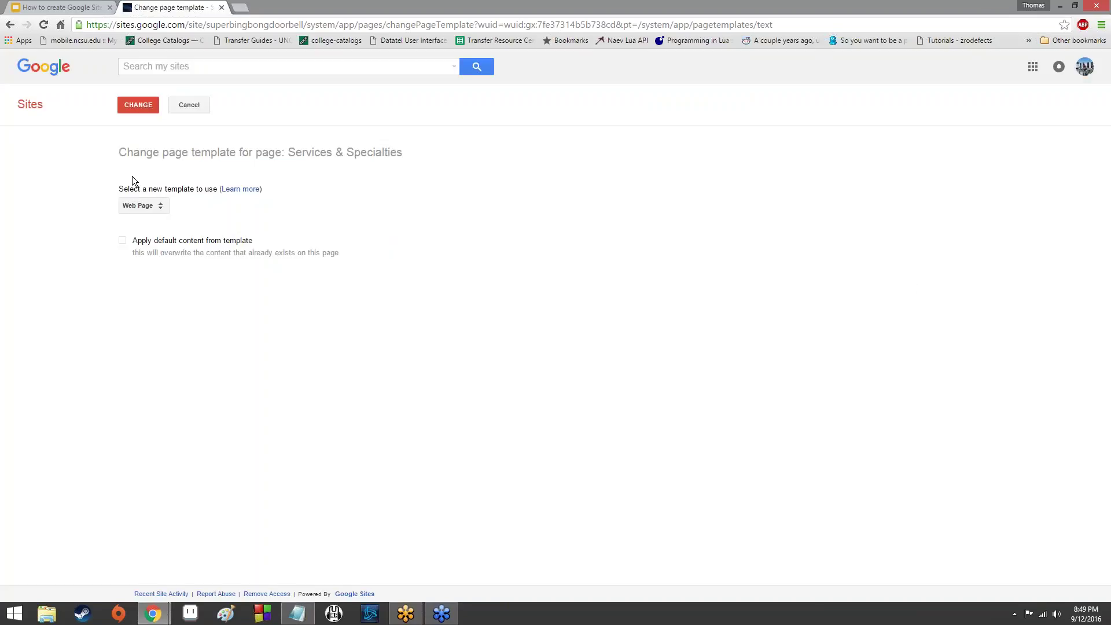
pyautogui.click(146, 204)
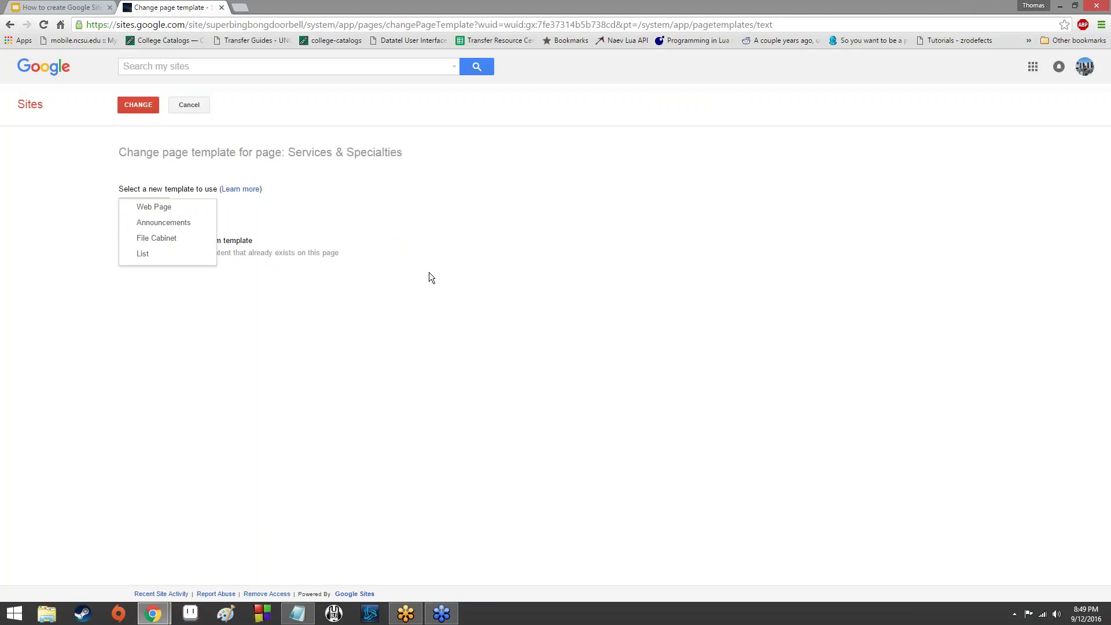
pyautogui.click(304, 352)
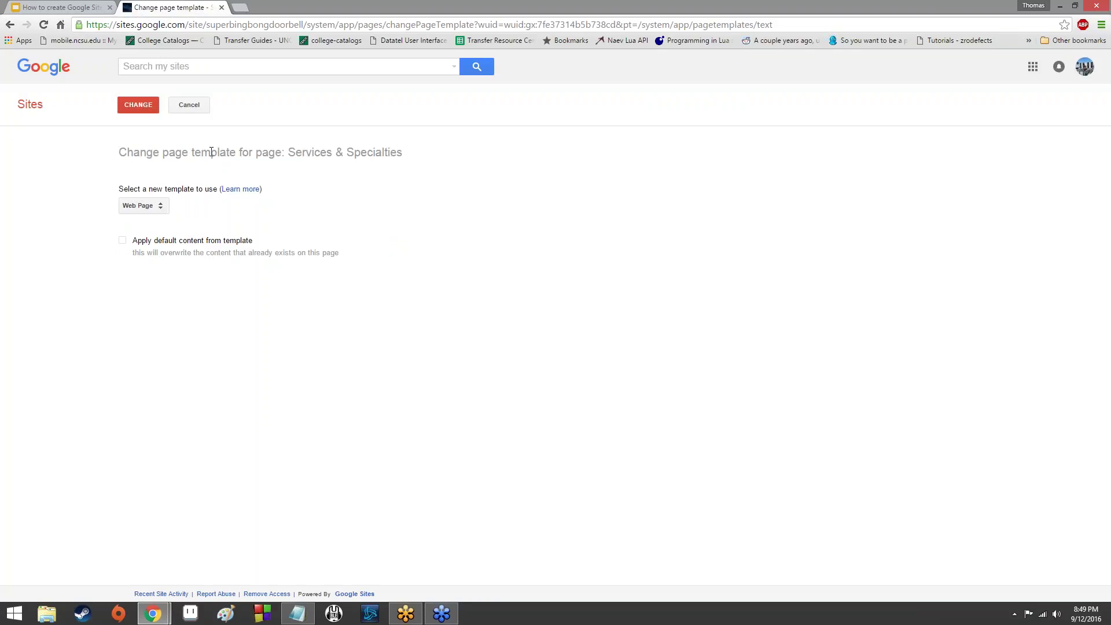
pyautogui.click(192, 111)
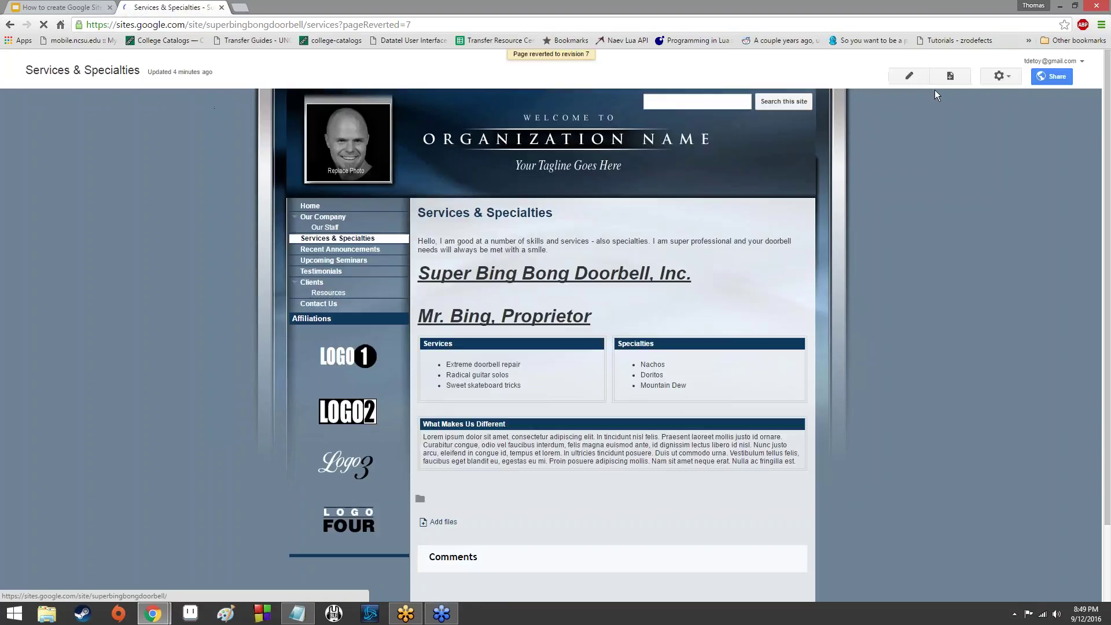
# Open the site layout for editing and look over the page from header to footer.
pyautogui.click(996, 76)
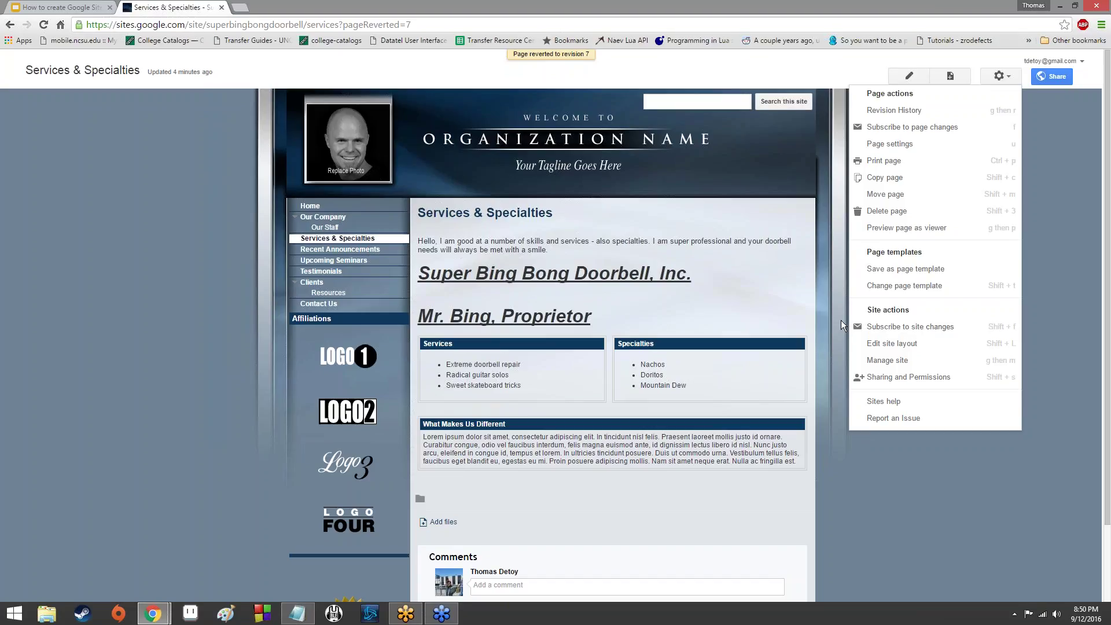
pyautogui.click(891, 343)
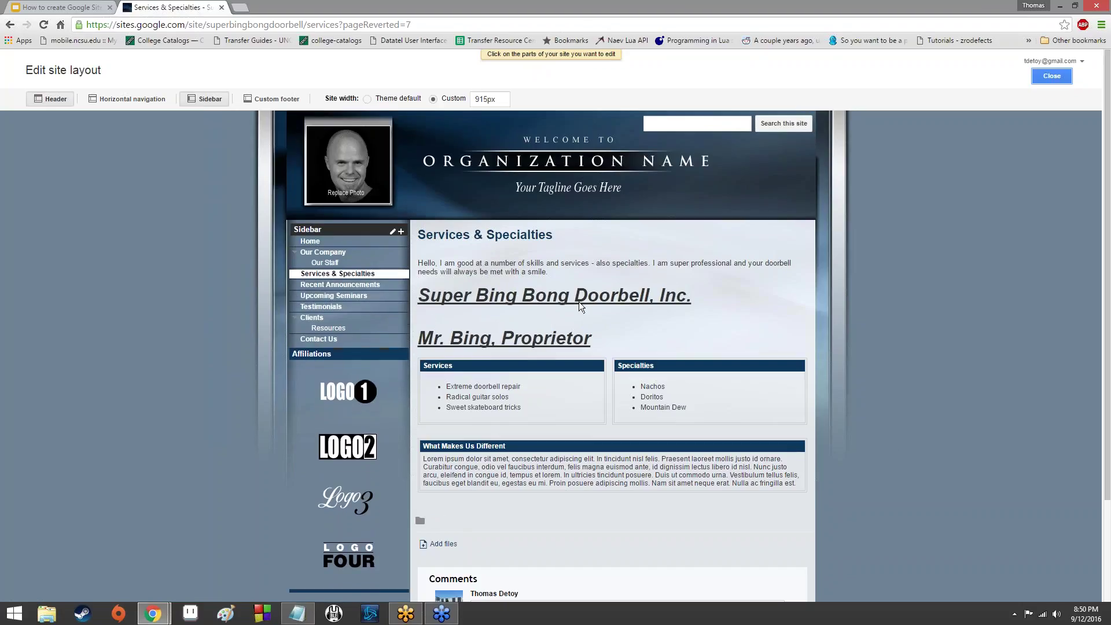
pyautogui.scroll(-2, 578, 301)
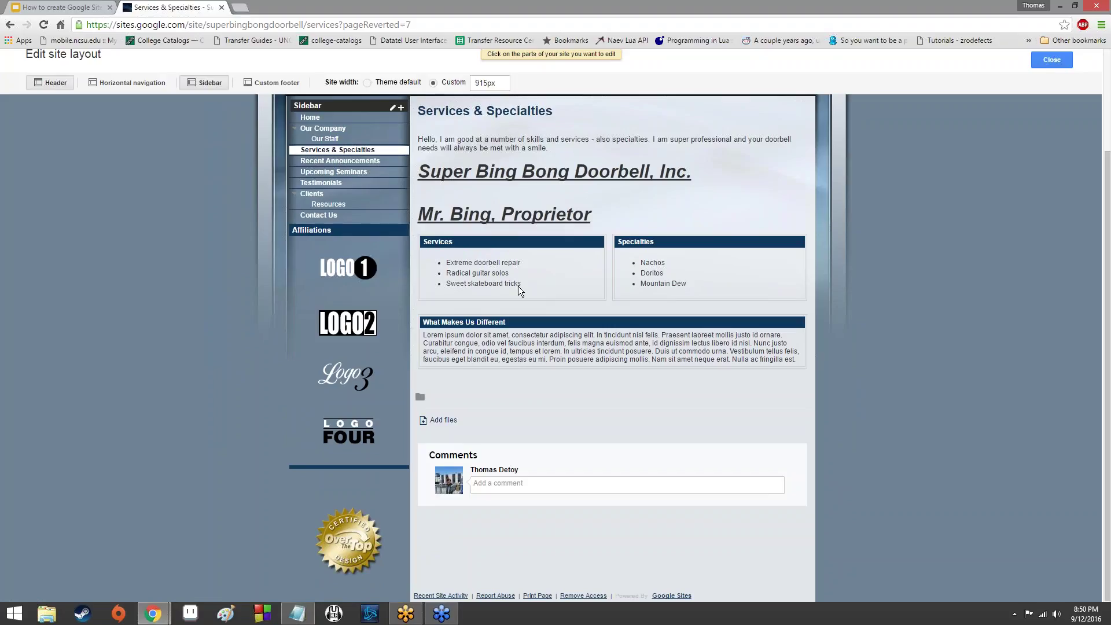
pyautogui.scroll(2, 516, 286)
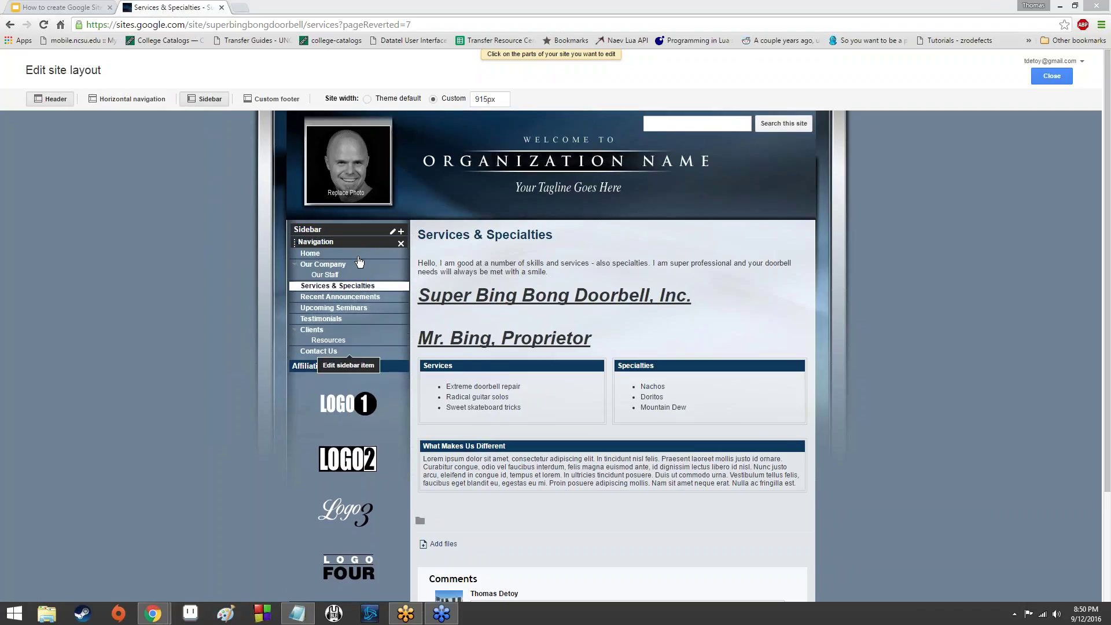
# Look at the sidebar's display side and width settings, and cancel without changing them.
pyautogui.moveTo(361, 248)
pyautogui.mouseDown()
pyautogui.moveTo(660, 163)
pyautogui.moveTo(579, 220)
pyautogui.moveTo(372, 232)
pyautogui.mouseUp()
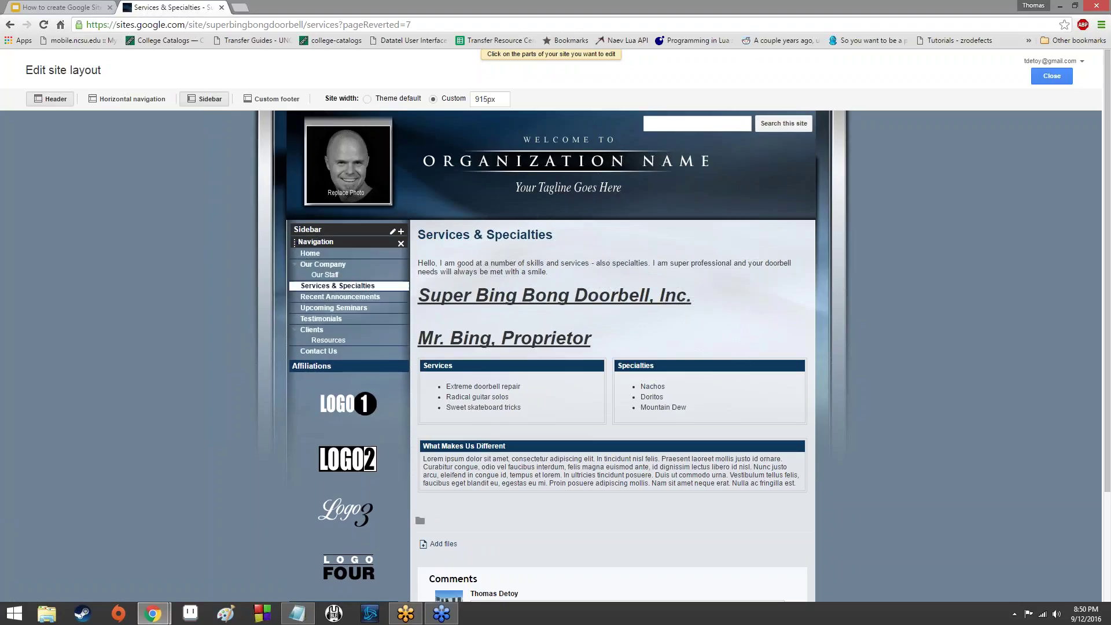
pyautogui.click(392, 231)
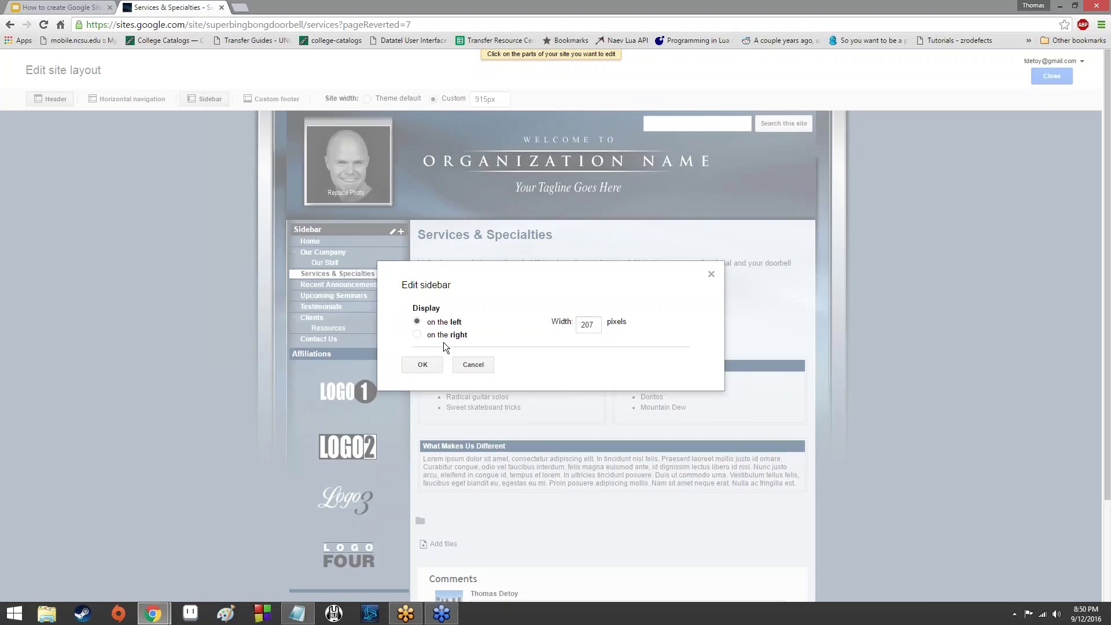
pyautogui.click(472, 365)
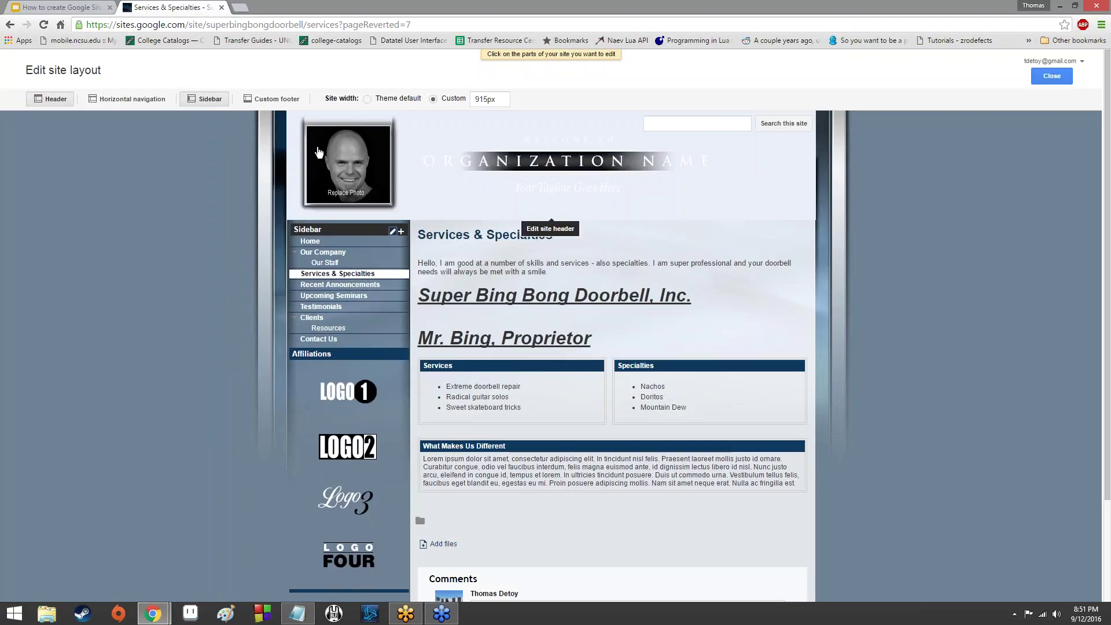
# Enable horizontal navigation in the site layout.
pyautogui.click(121, 101)
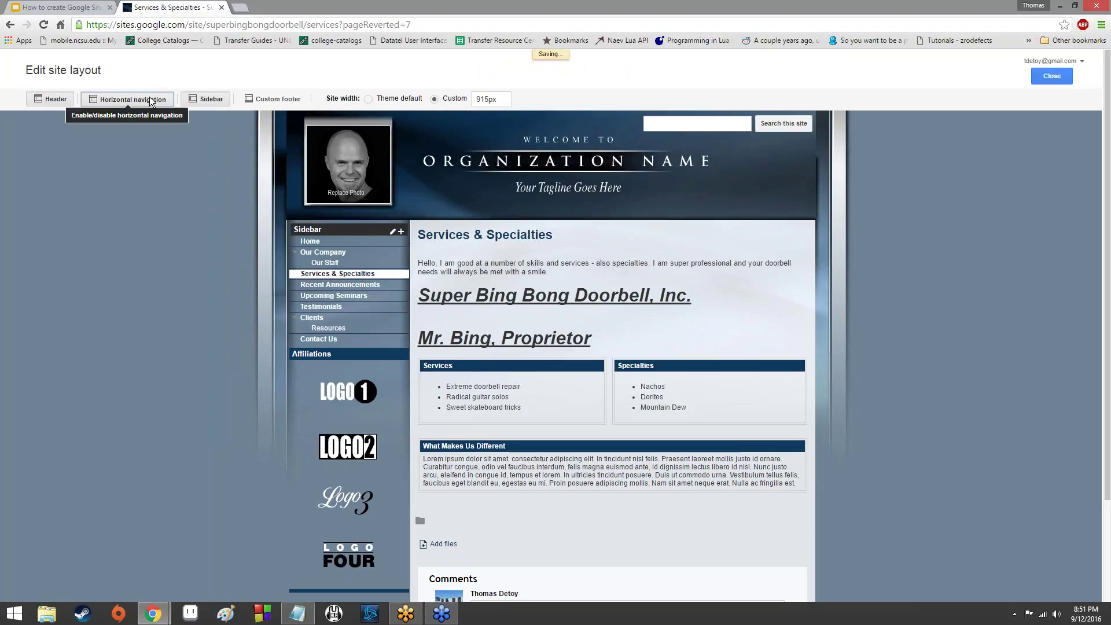
# Enable the custom footer in the site layout and check the page down to its footer.
pyautogui.click(270, 100)
pyautogui.scroll(-3, 391, 349)
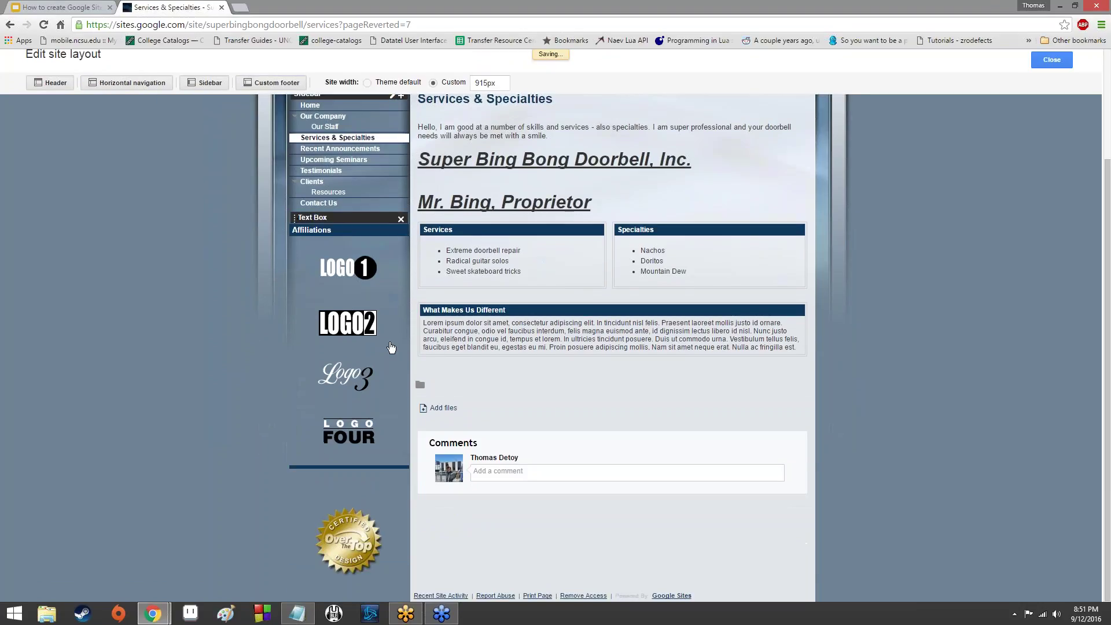
pyautogui.scroll(1, 328, 365)
pyautogui.scroll(2, 327, 368)
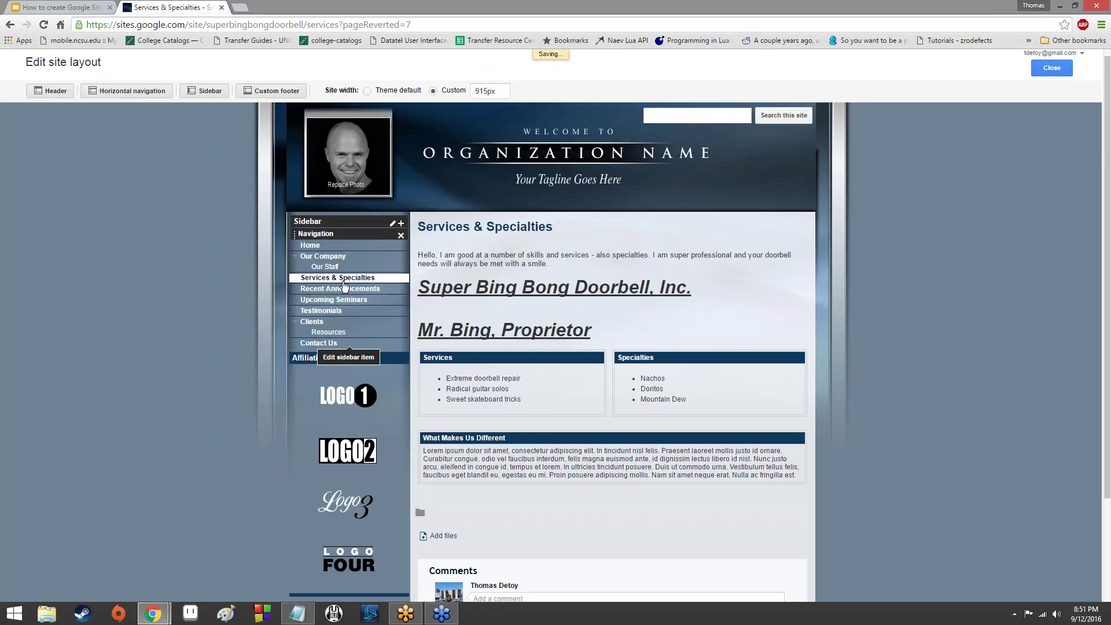
# Look through the items available to add to the sidebar, and cancel without adding any.
pyautogui.click(399, 224)
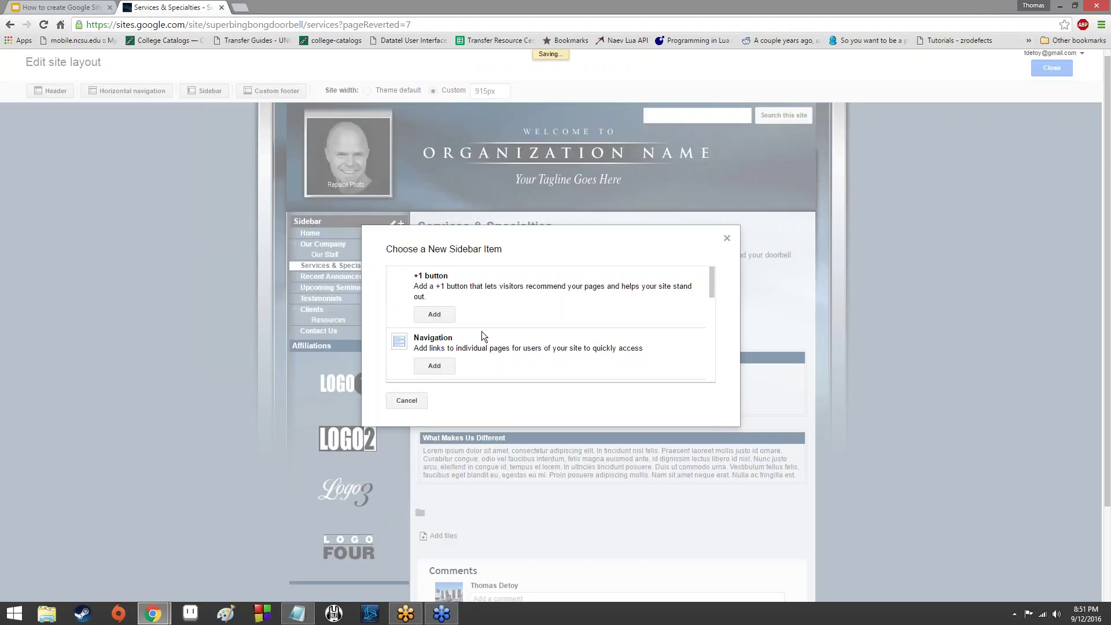
pyautogui.scroll(-10, 481, 330)
pyautogui.scroll(3, 475, 327)
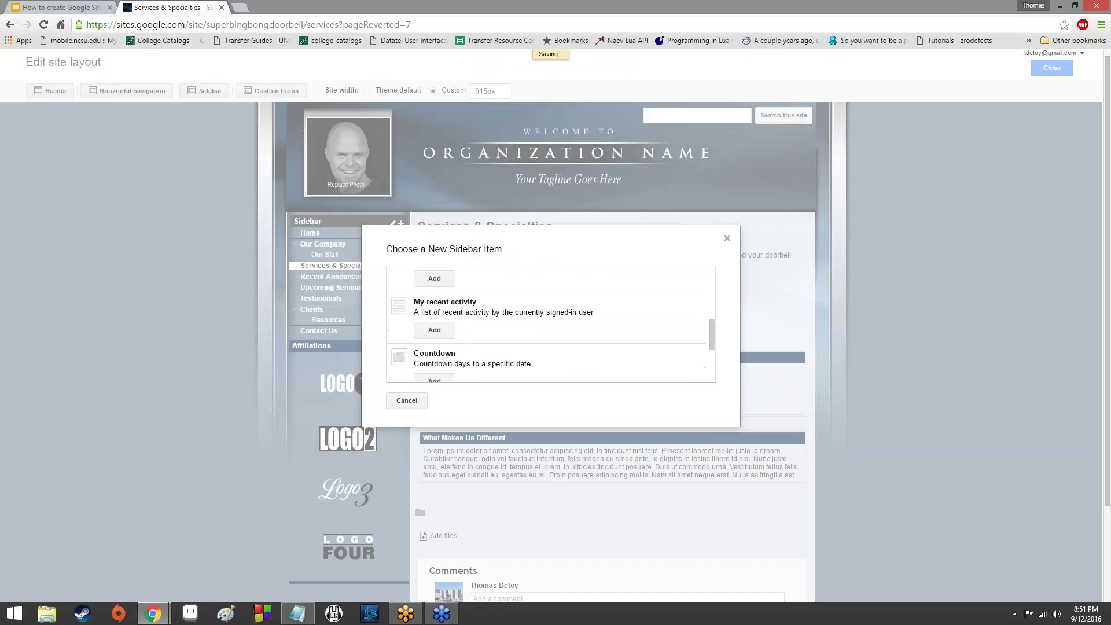
pyautogui.scroll(-3, 478, 355)
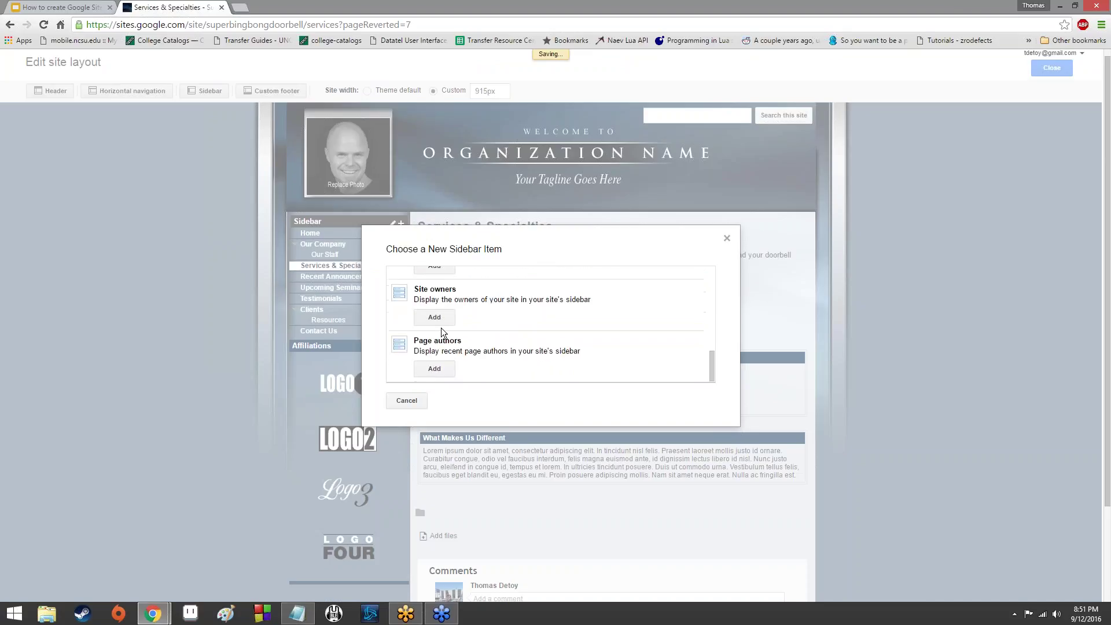
pyautogui.scroll(-2, 564, 357)
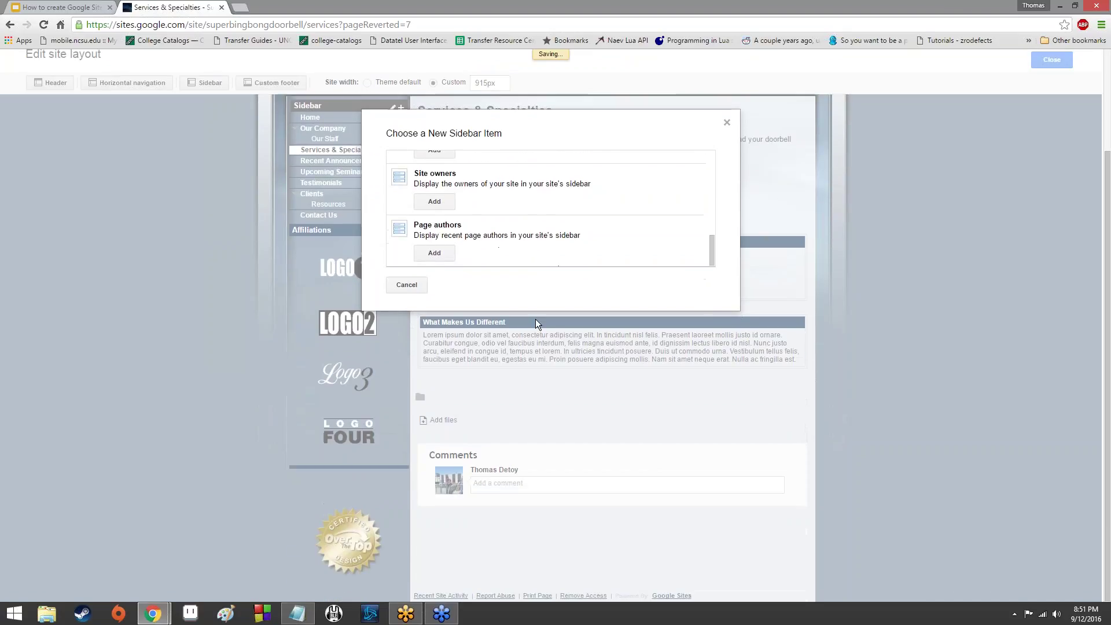
pyautogui.scroll(5, 526, 226)
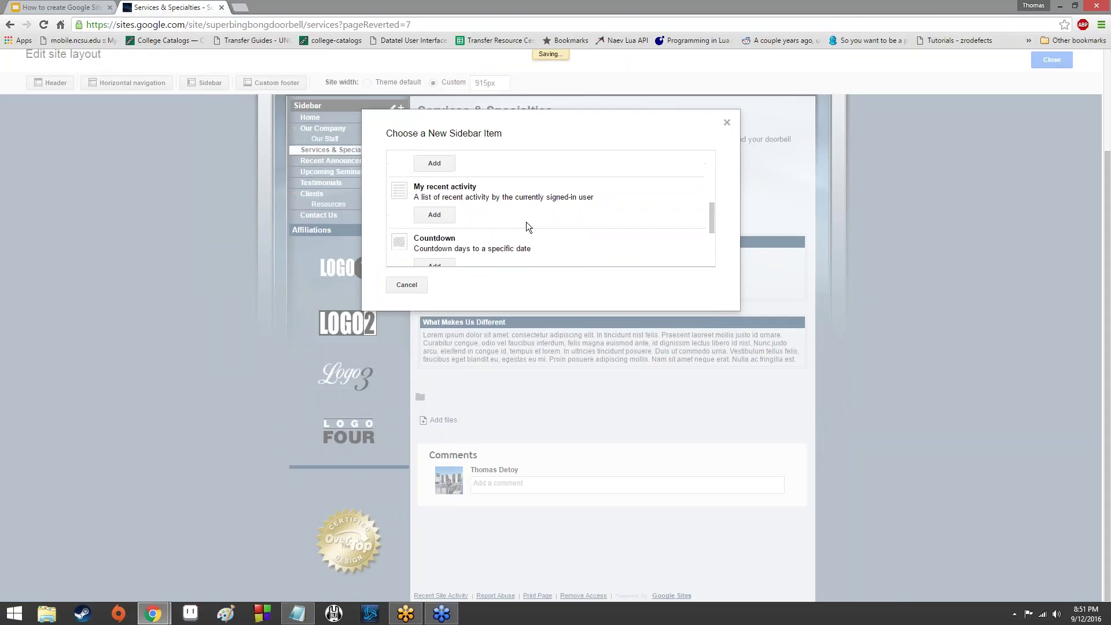
pyautogui.scroll(4, 529, 227)
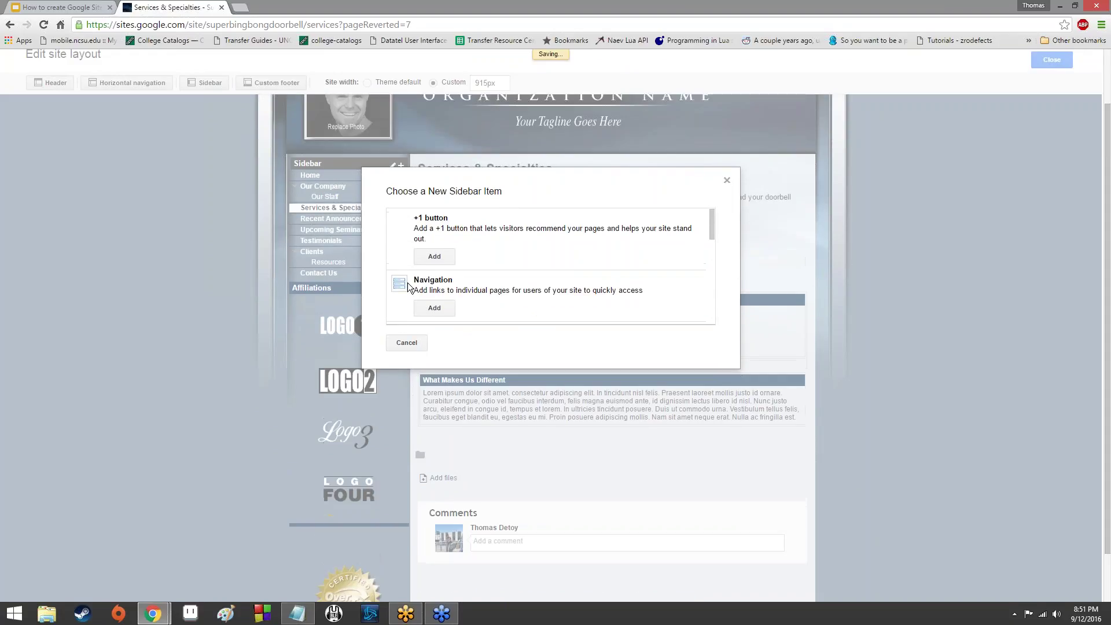
pyautogui.click(405, 344)
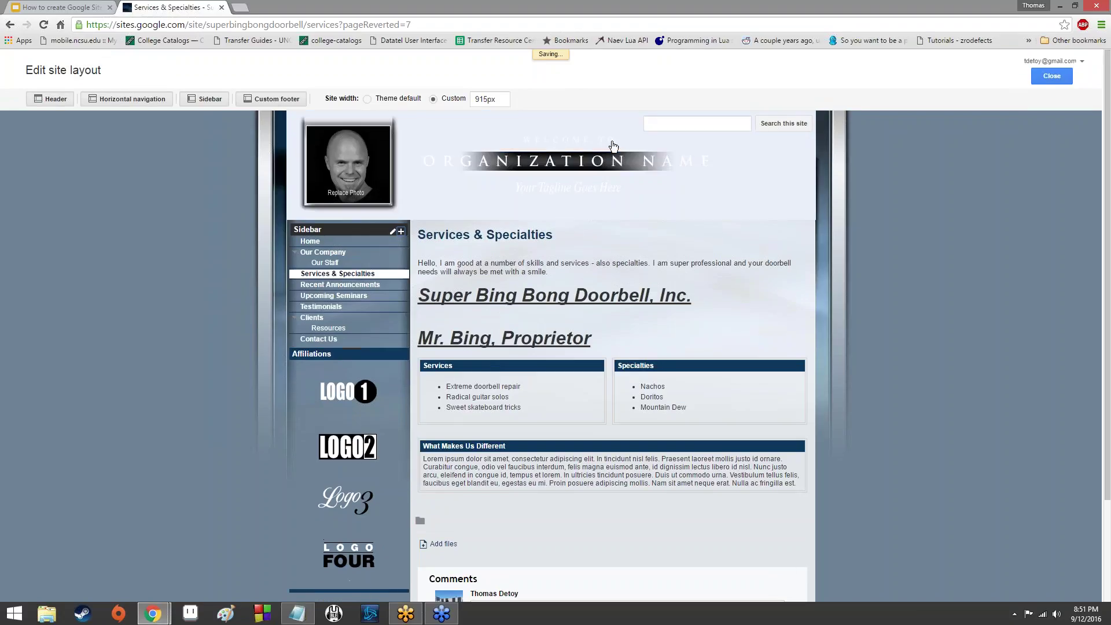
# Configure the site header with no logo, middle vertical alignment and a custom height of 183 pixels.
pyautogui.click(737, 157)
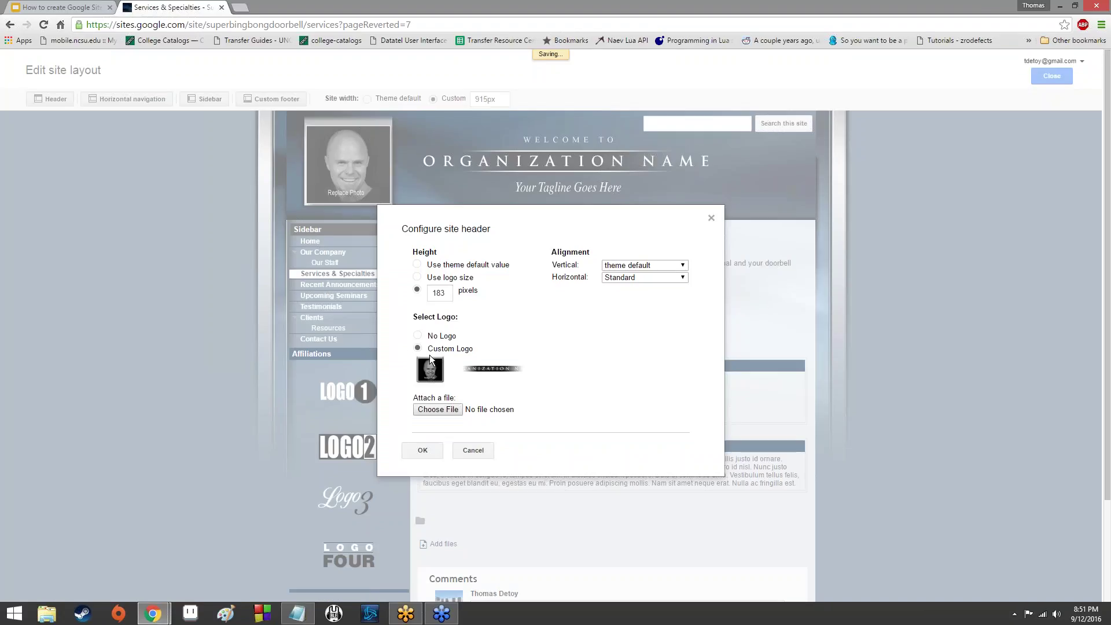
pyautogui.click(417, 336)
pyautogui.click(642, 265)
pyautogui.click(647, 295)
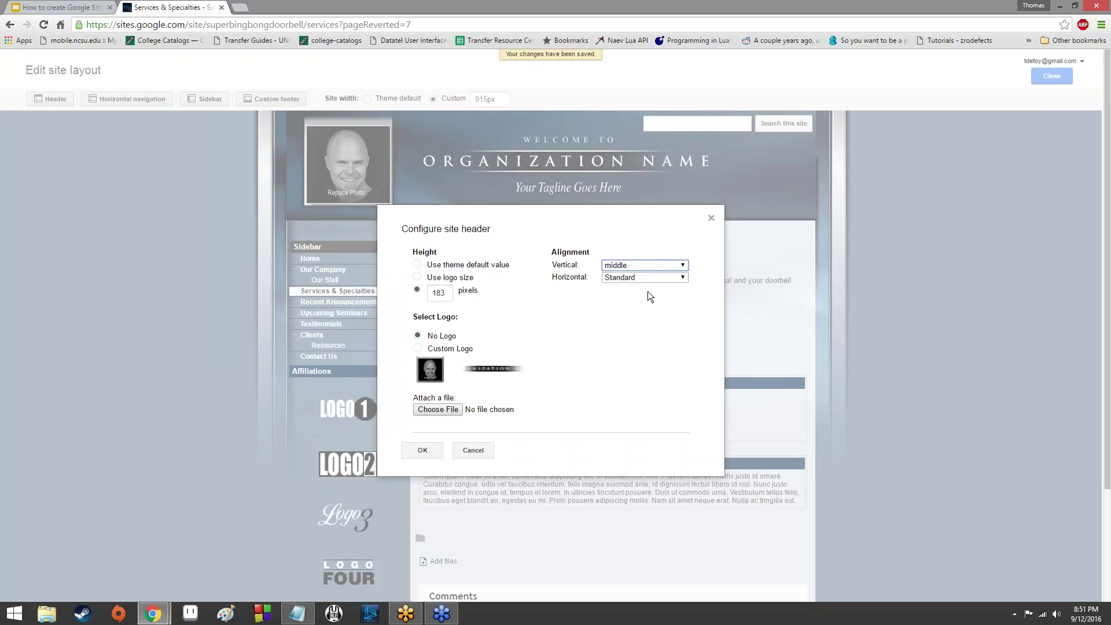
pyautogui.click(441, 267)
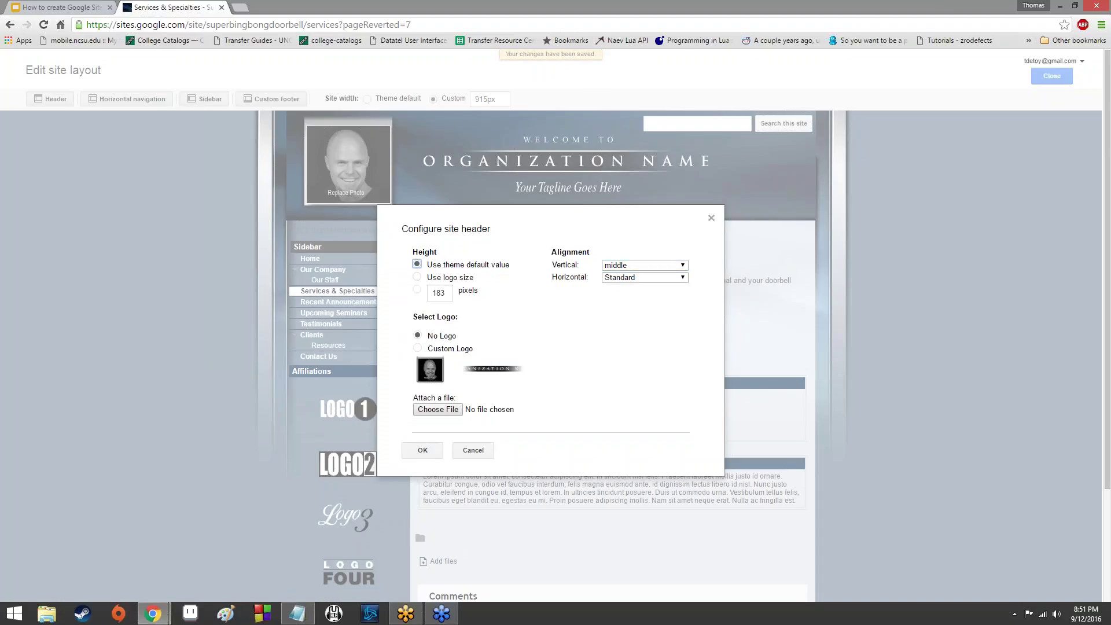
pyautogui.click(415, 290)
pyautogui.click(422, 450)
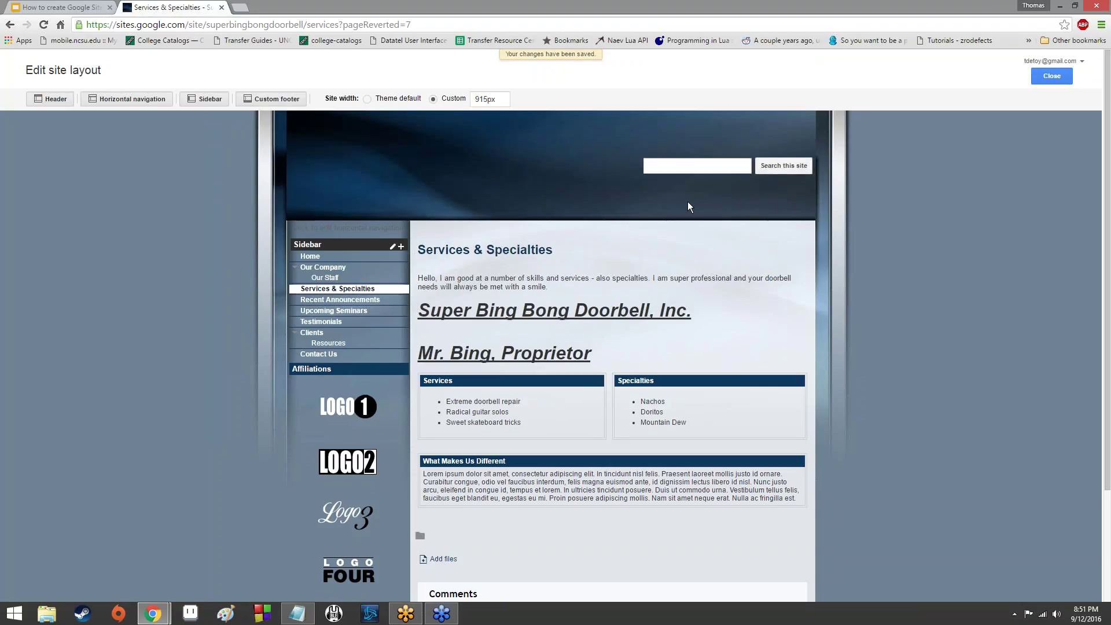
# Review the site header settings without changing them, and examine the page layout from header to footer.
pyautogui.click(559, 199)
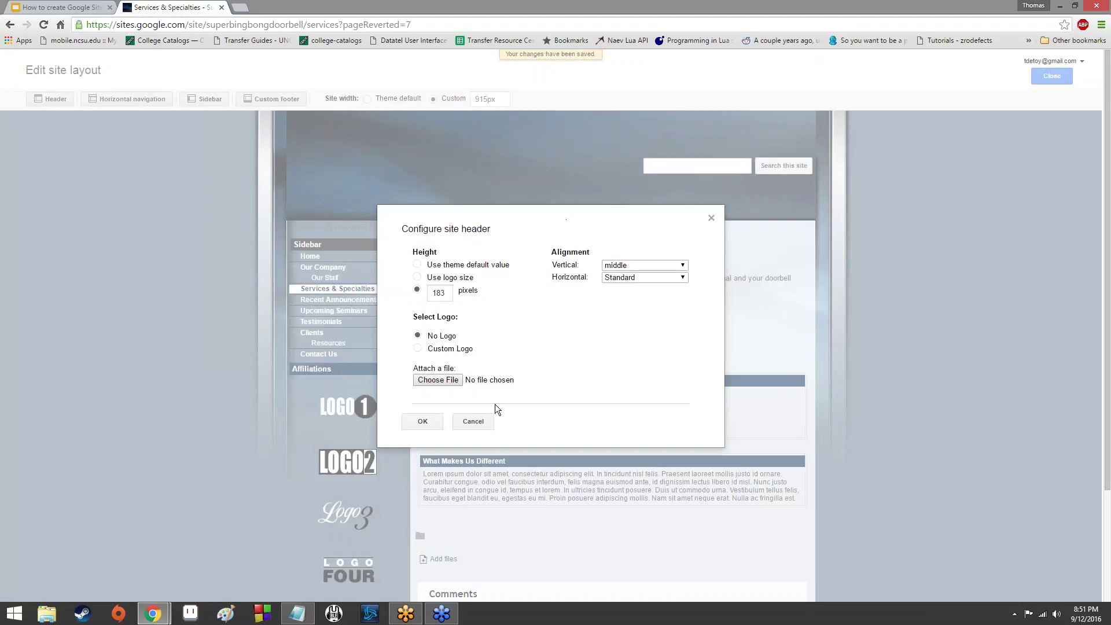
pyautogui.click(472, 421)
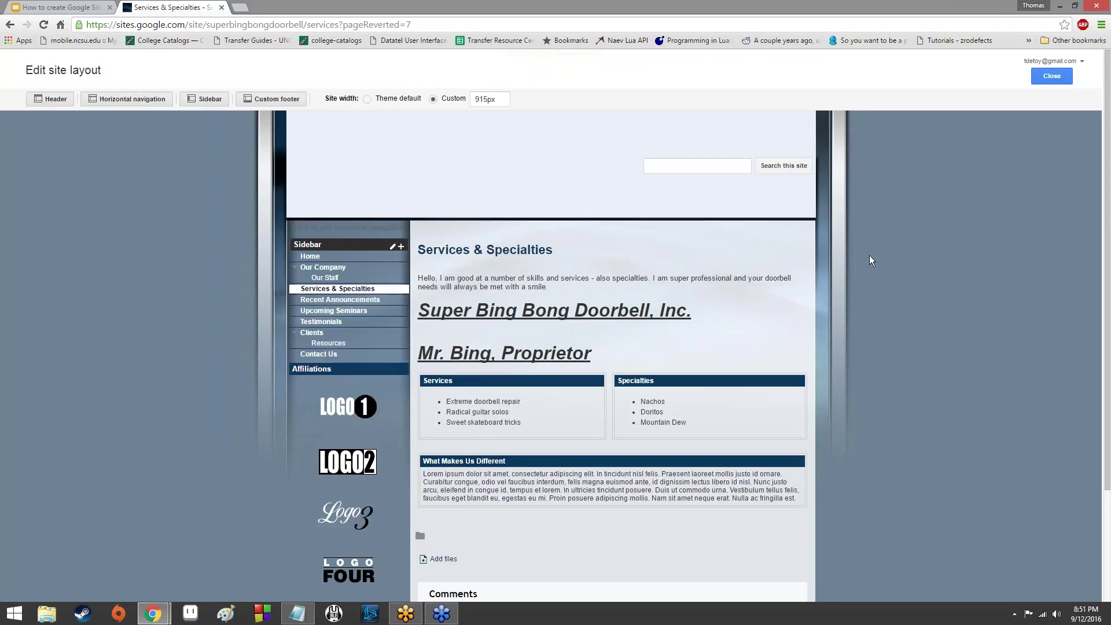
pyautogui.scroll(-3, 864, 258)
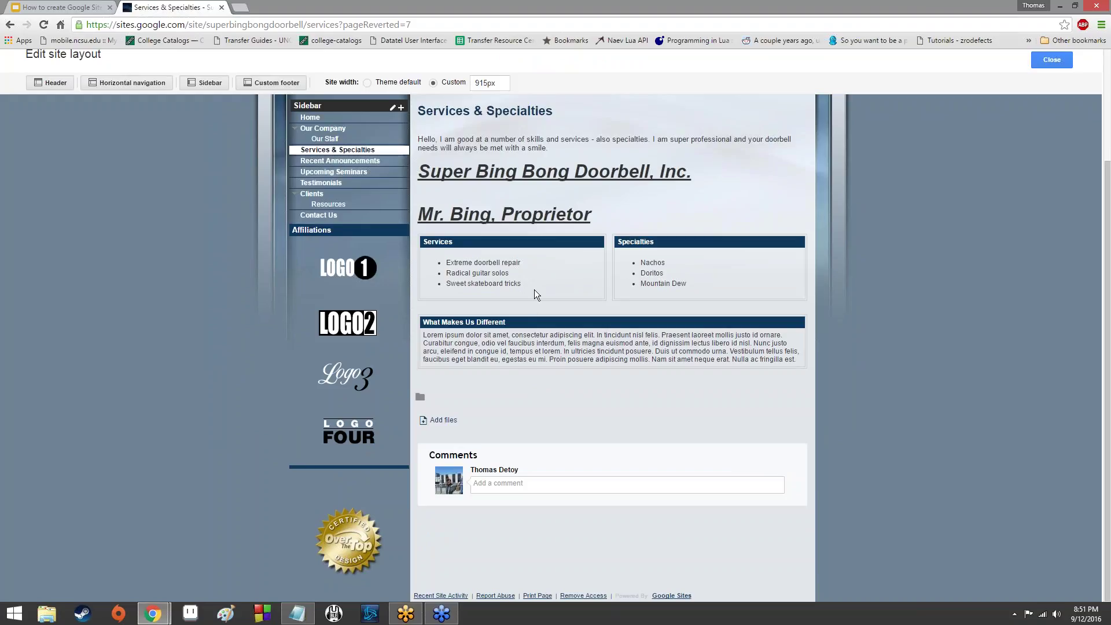
pyautogui.scroll(3, 539, 269)
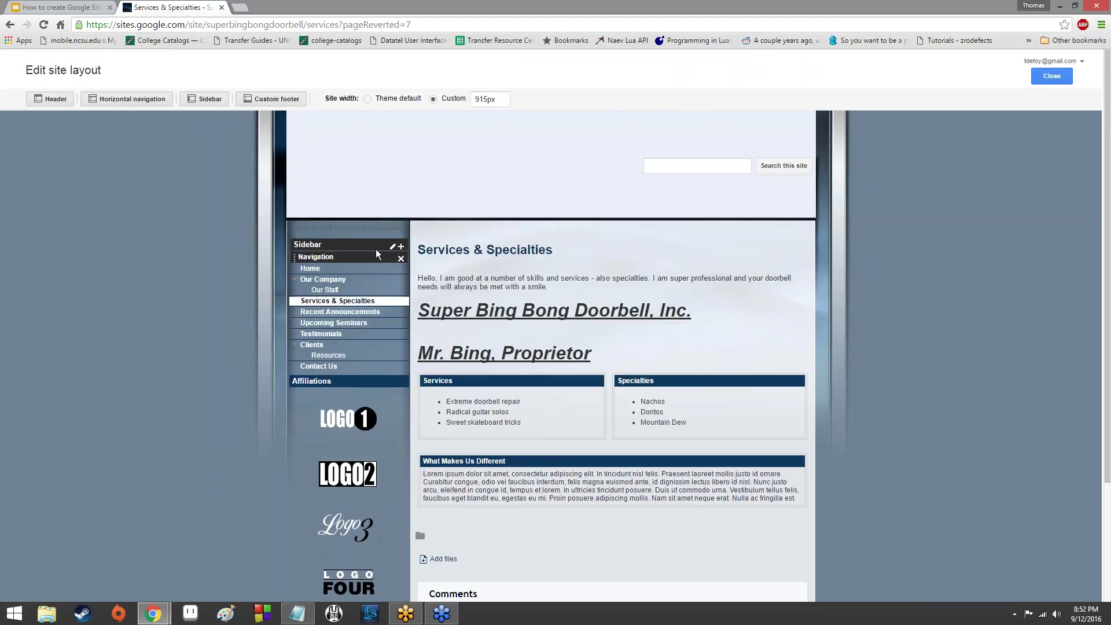
pyautogui.moveTo(377, 466)
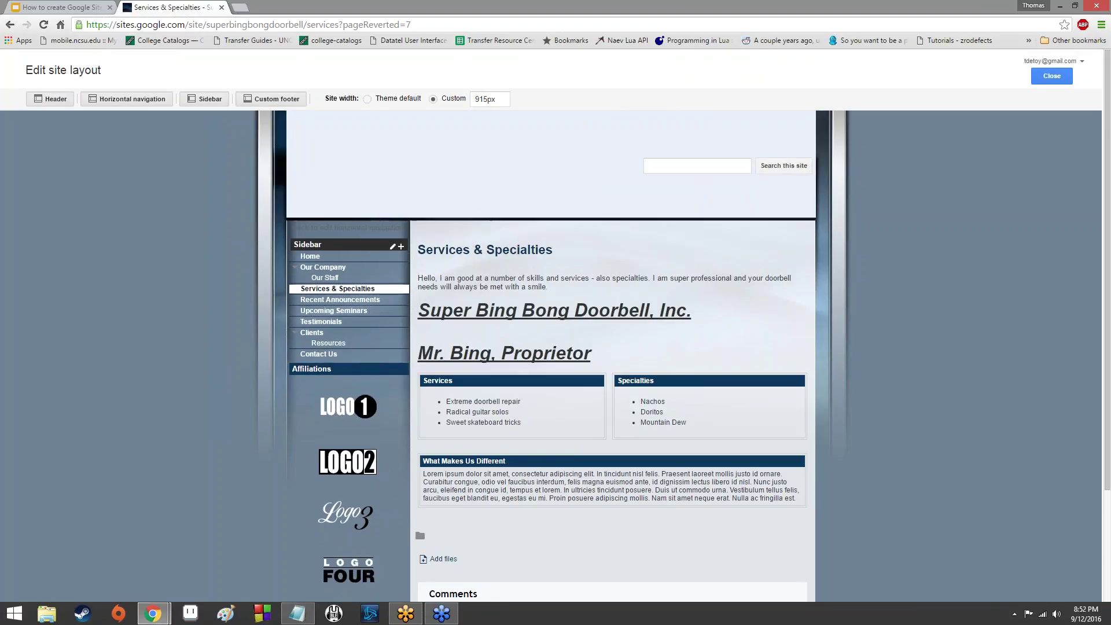
pyautogui.scroll(-2, 528, 325)
pyautogui.scroll(-1, 528, 324)
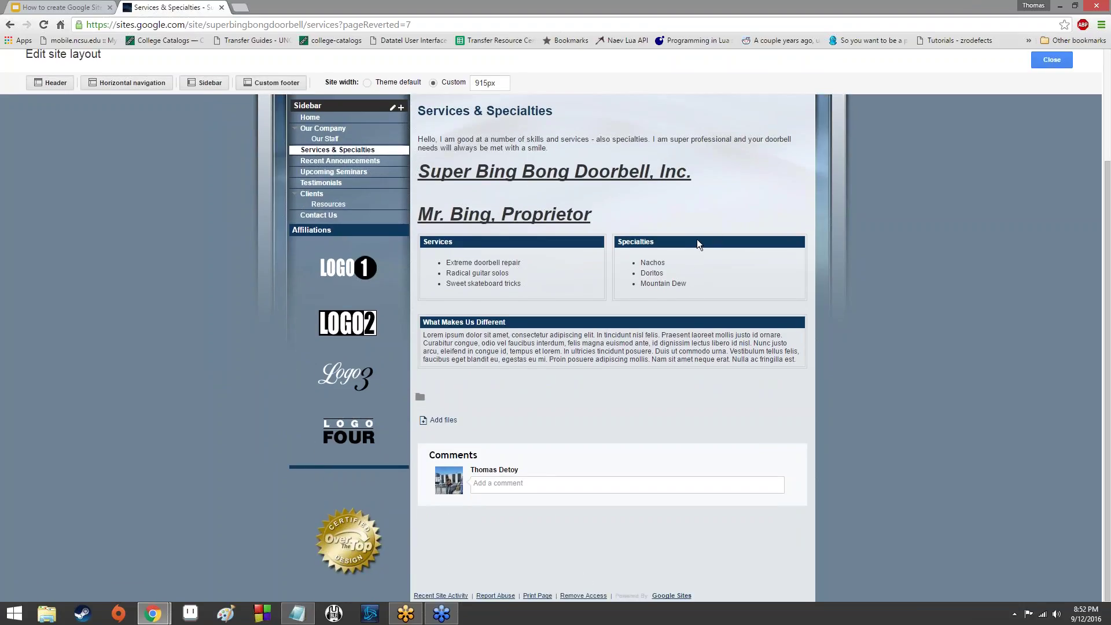
pyautogui.scroll(3, 683, 318)
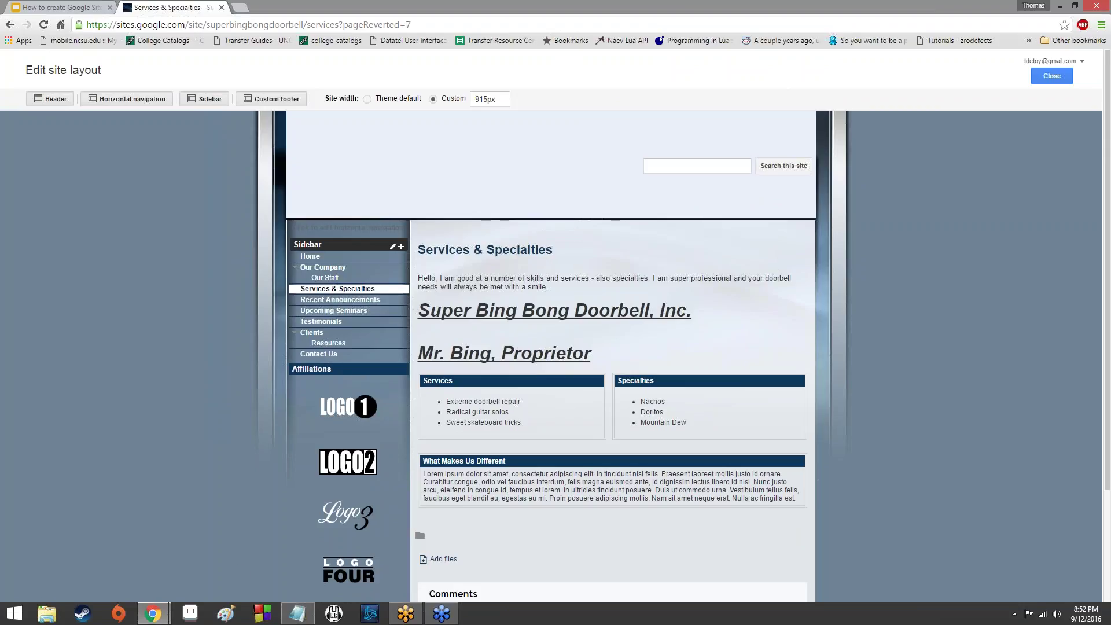
pyautogui.moveTo(335, 260)
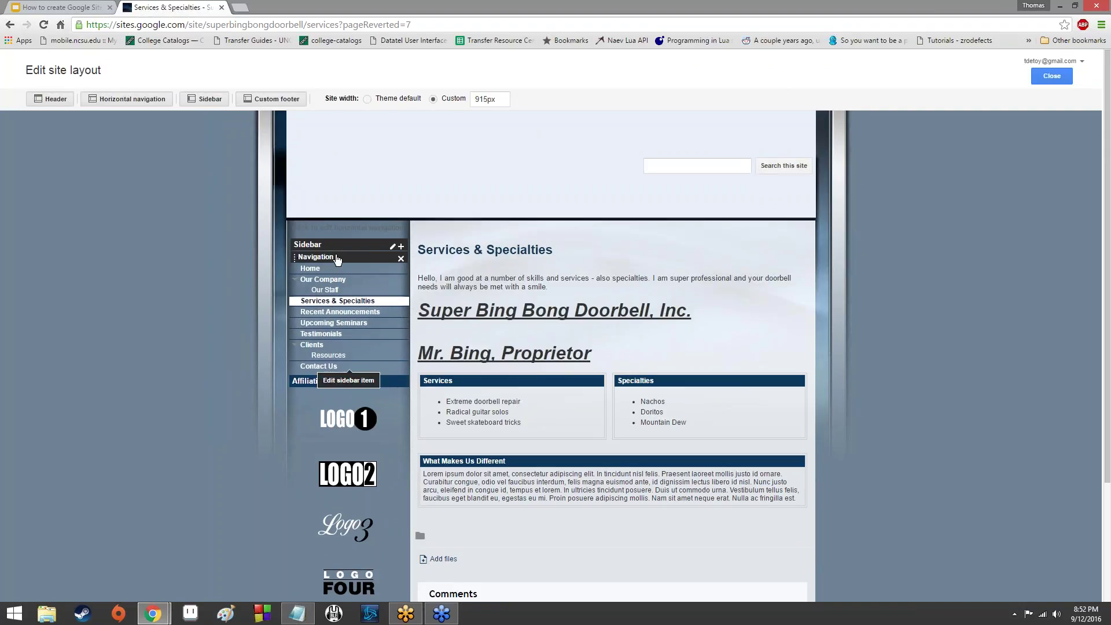
# Close the site layout editor and open the site management area to view the recent site activity.
pyautogui.click(1051, 76)
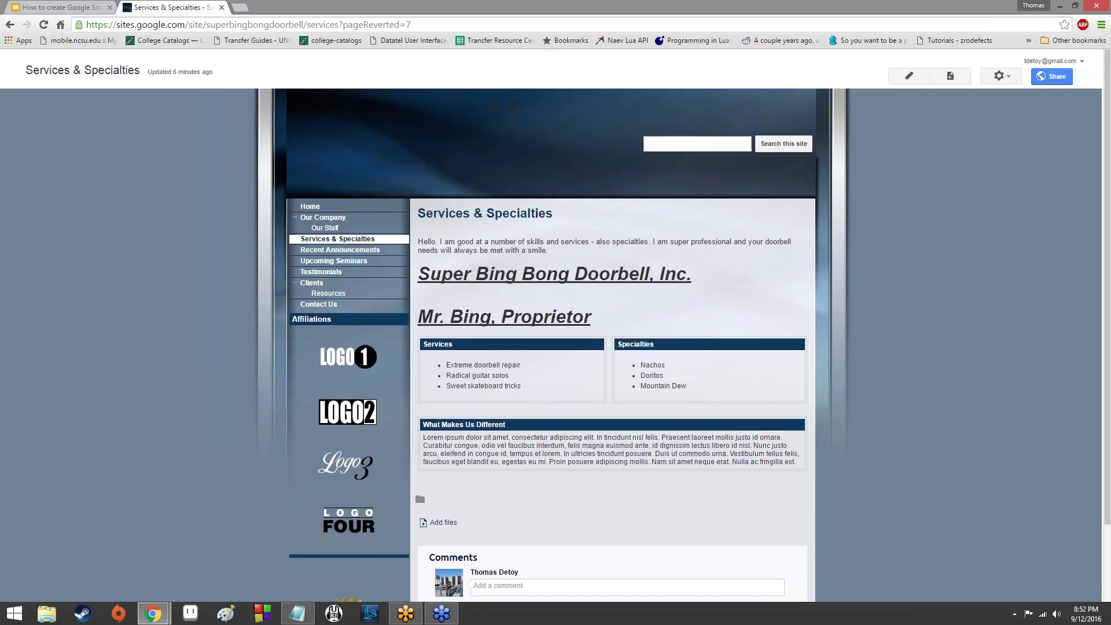
pyautogui.click(1000, 75)
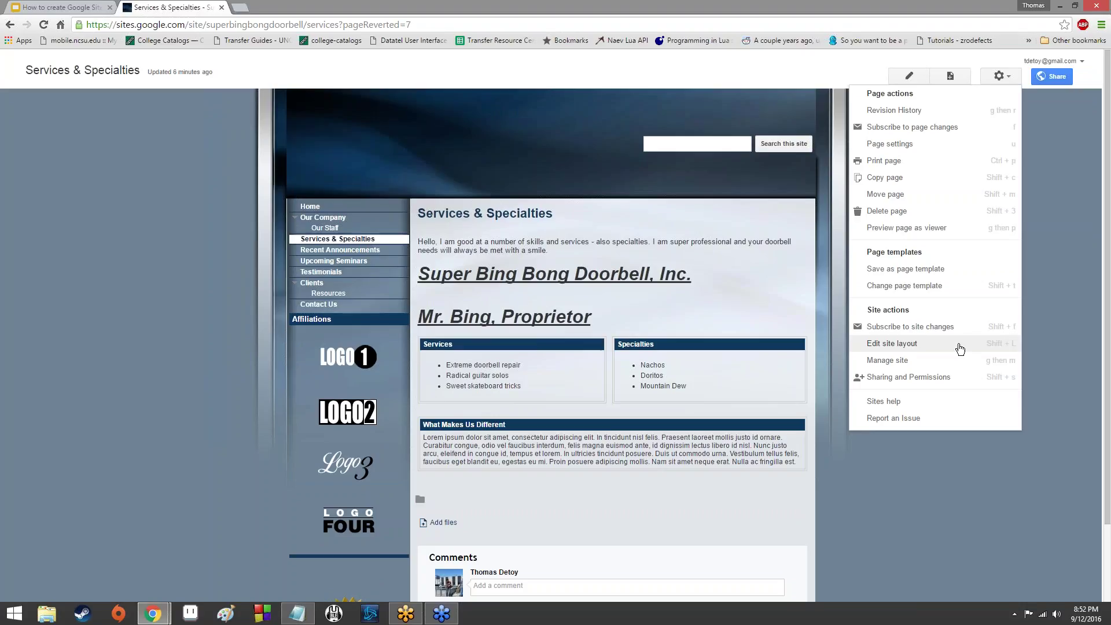
pyautogui.click(852, 13)
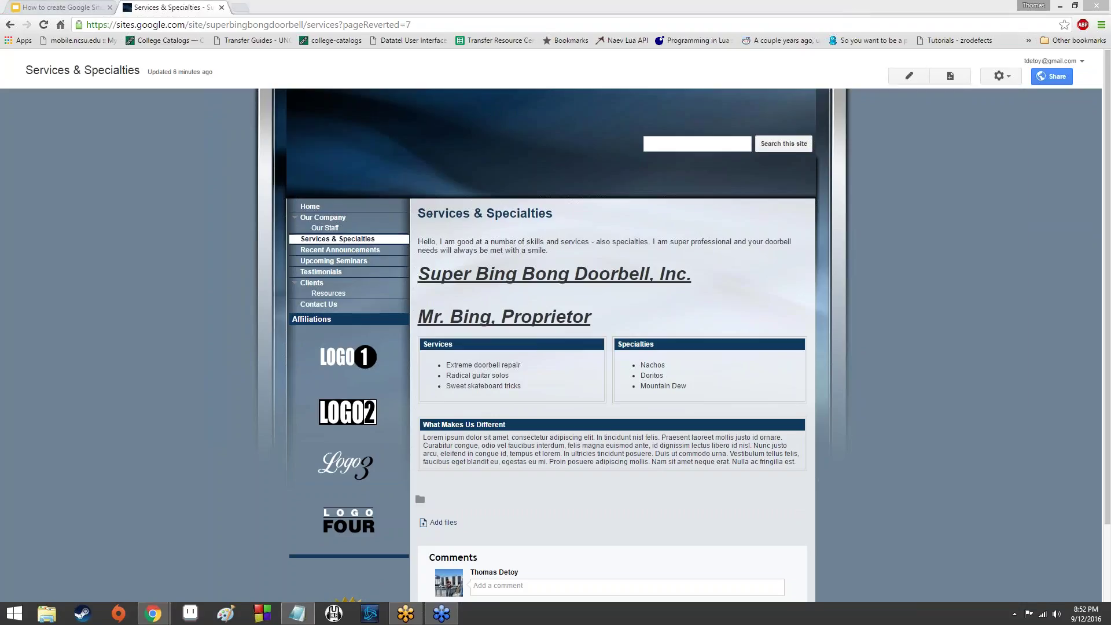
pyautogui.click(999, 76)
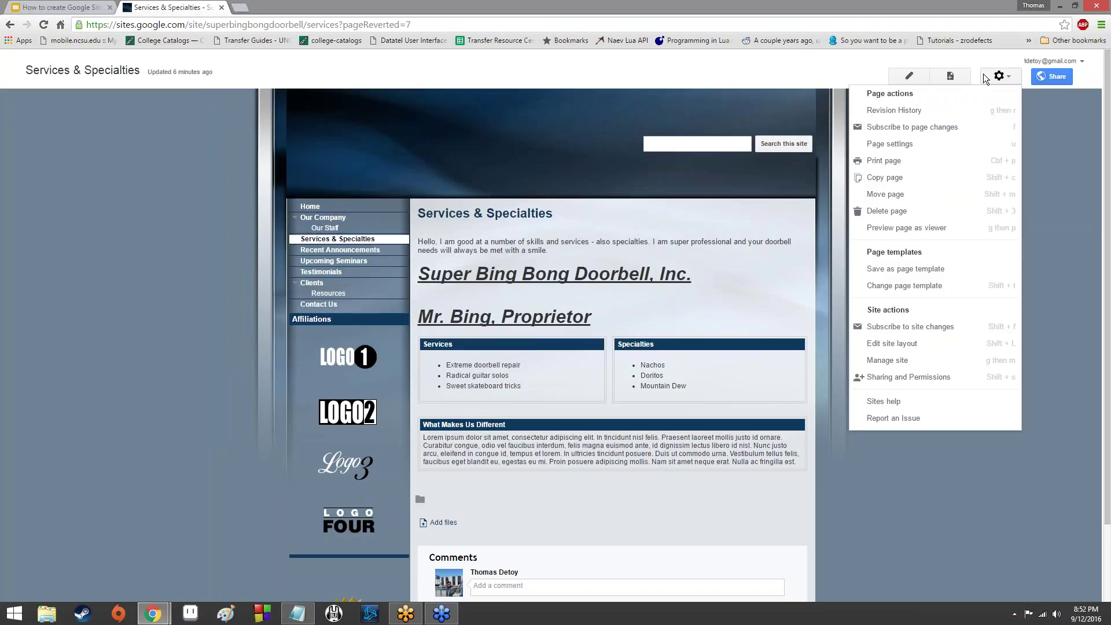
pyautogui.click(901, 362)
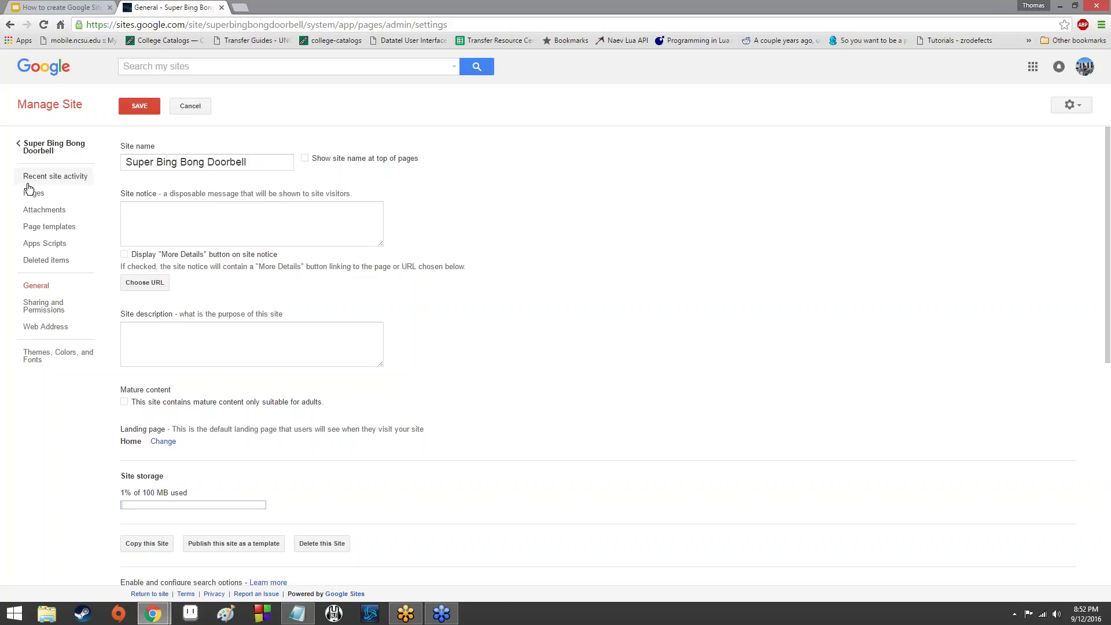
pyautogui.click(55, 176)
# In the site's page tree, move Contact Us and Services & Specialties under Our Company, and Clients under Recent Announcements.
pyautogui.click(70, 192)
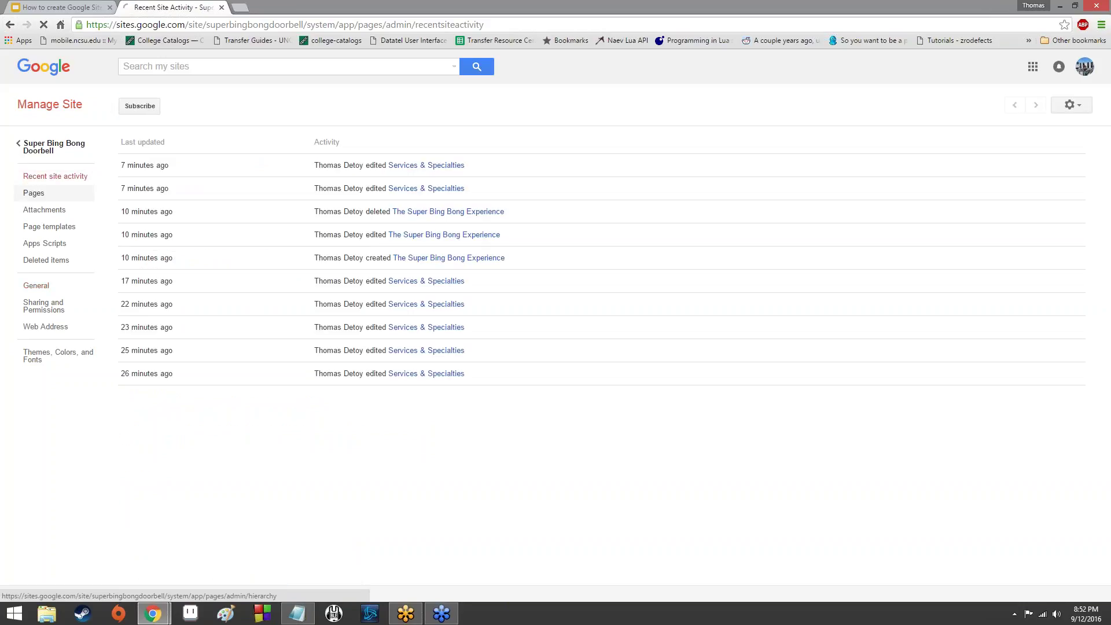
pyautogui.moveTo(148, 190); pyautogui.dragTo(152, 222)
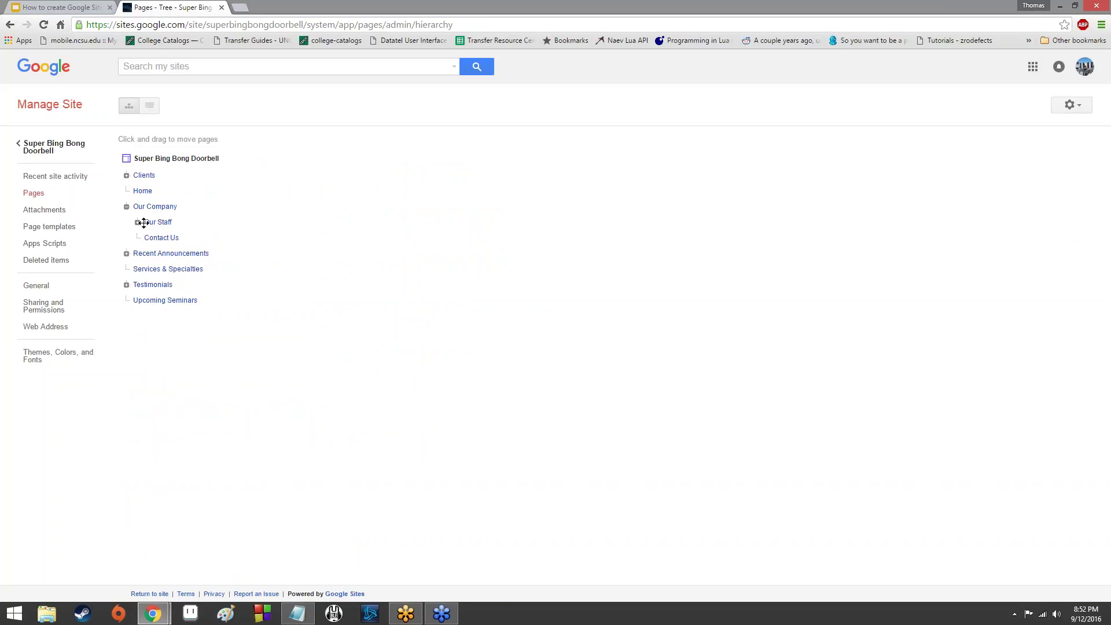
pyautogui.click(126, 253)
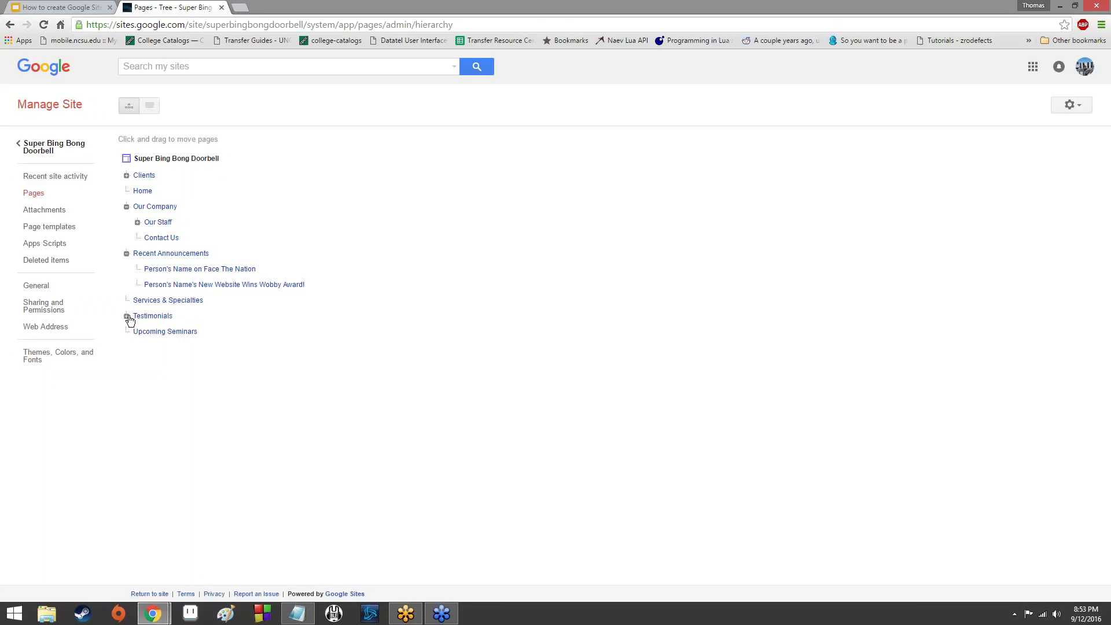
pyautogui.moveTo(168, 299); pyautogui.dragTo(173, 159)
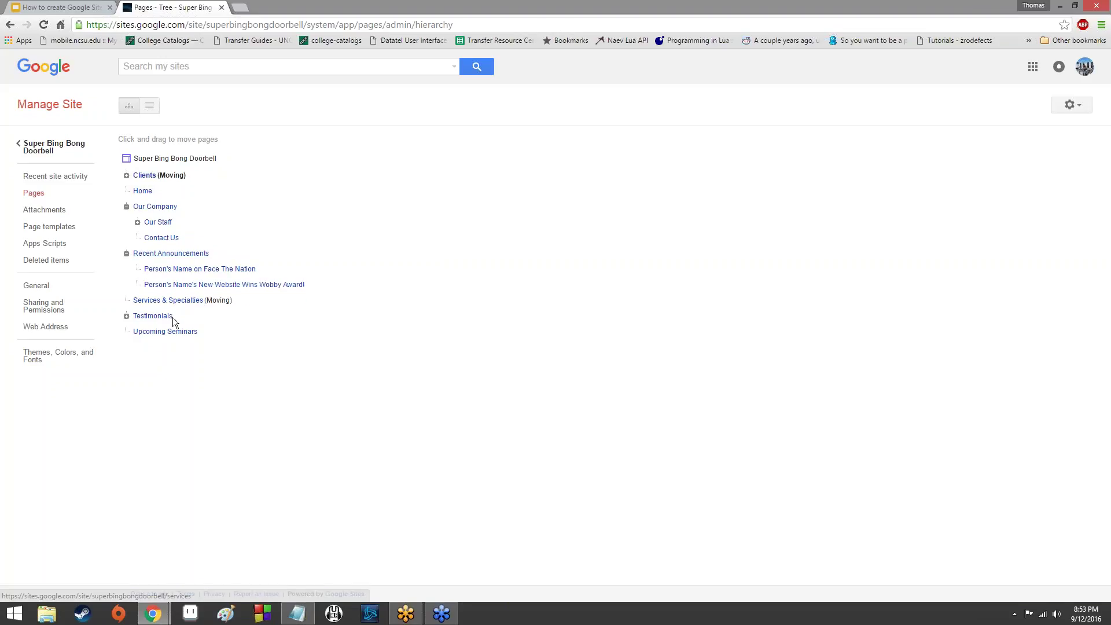
# Expand Testimonials and move its first page beneath the Face The Nation announcement page.
pyautogui.click(126, 316)
pyautogui.moveTo(151, 331); pyautogui.dragTo(176, 287)
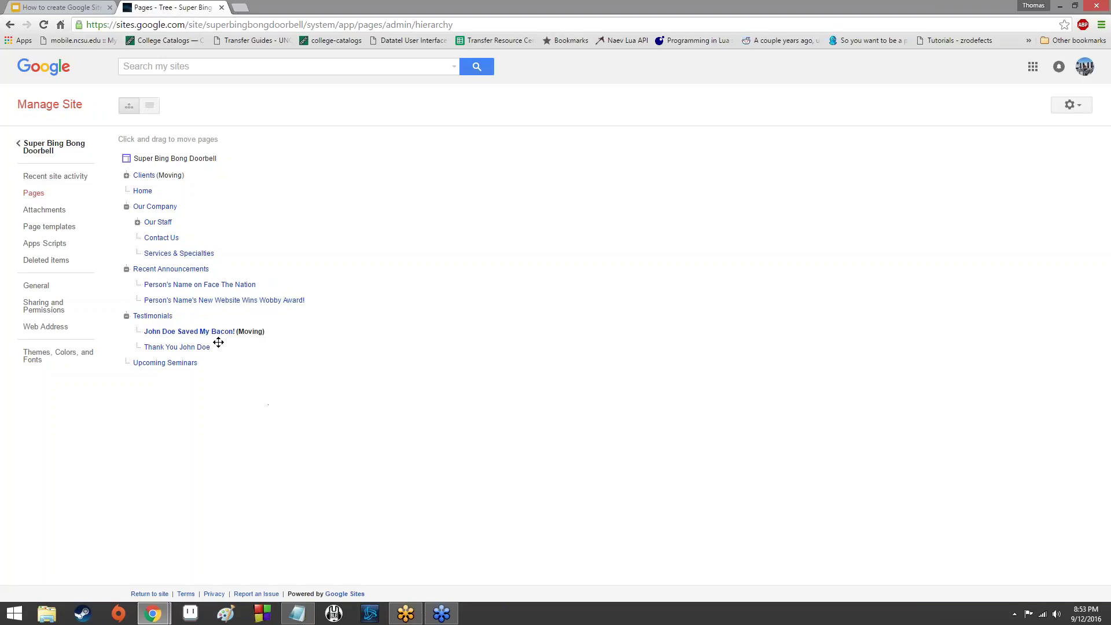
pyautogui.moveTo(201, 339); pyautogui.dragTo(198, 345)
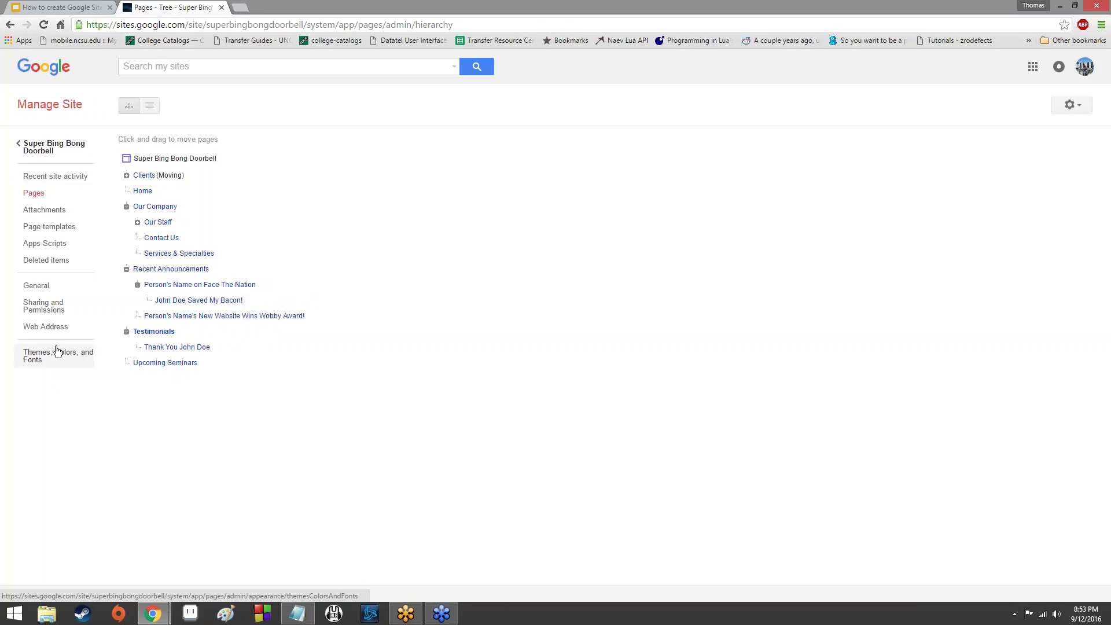
# Look over the list of files attached to the site.
pyautogui.click(55, 210)
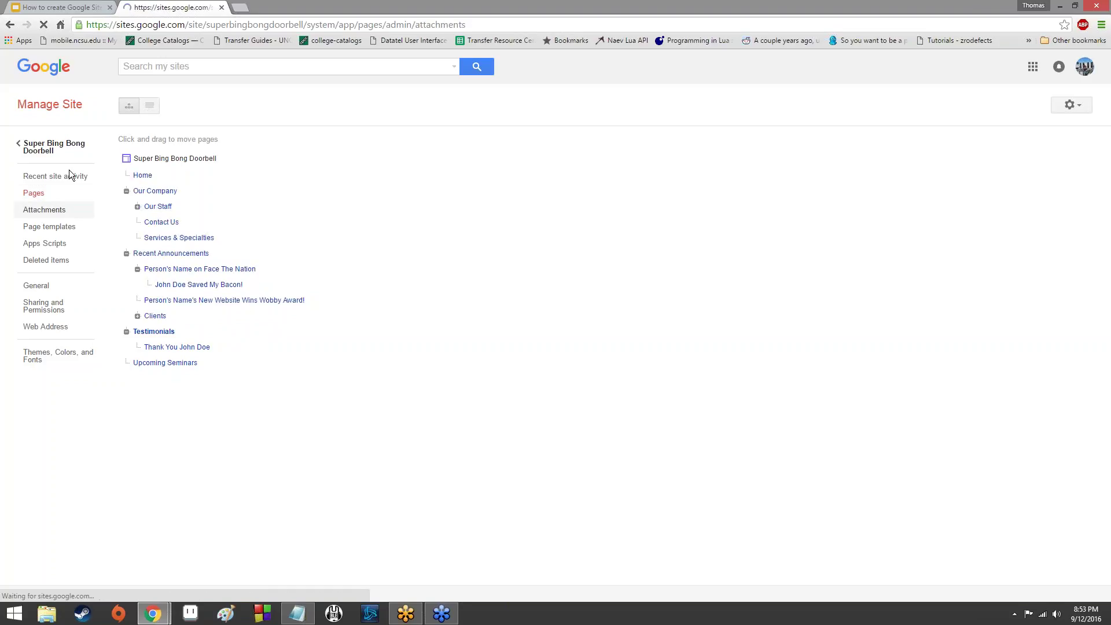
pyautogui.scroll(-2, 365, 223)
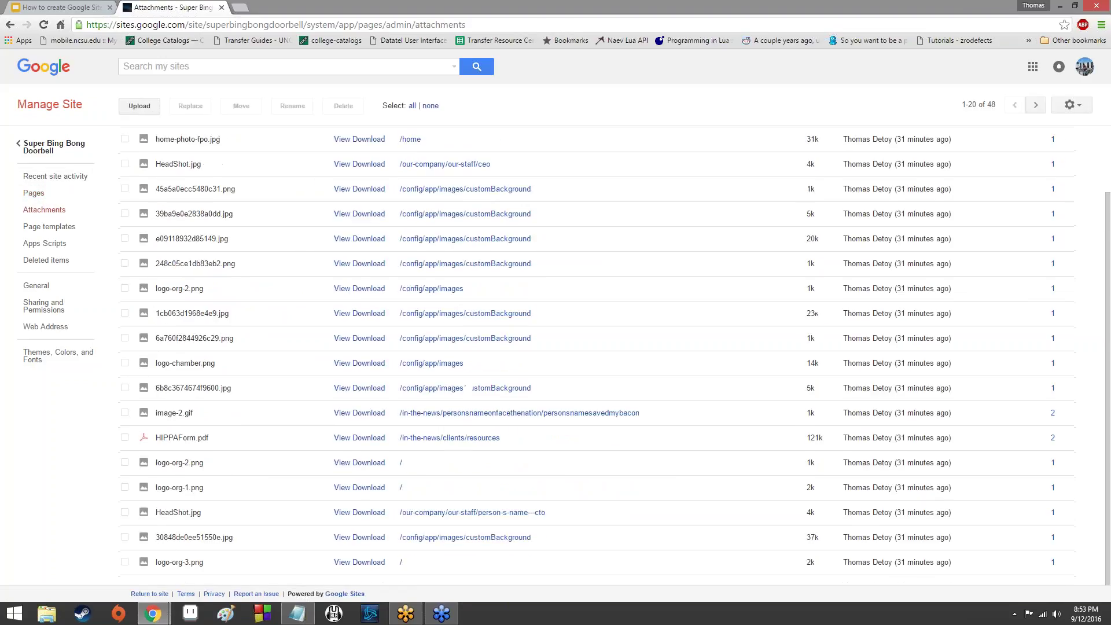
pyautogui.scroll(2, 377, 179)
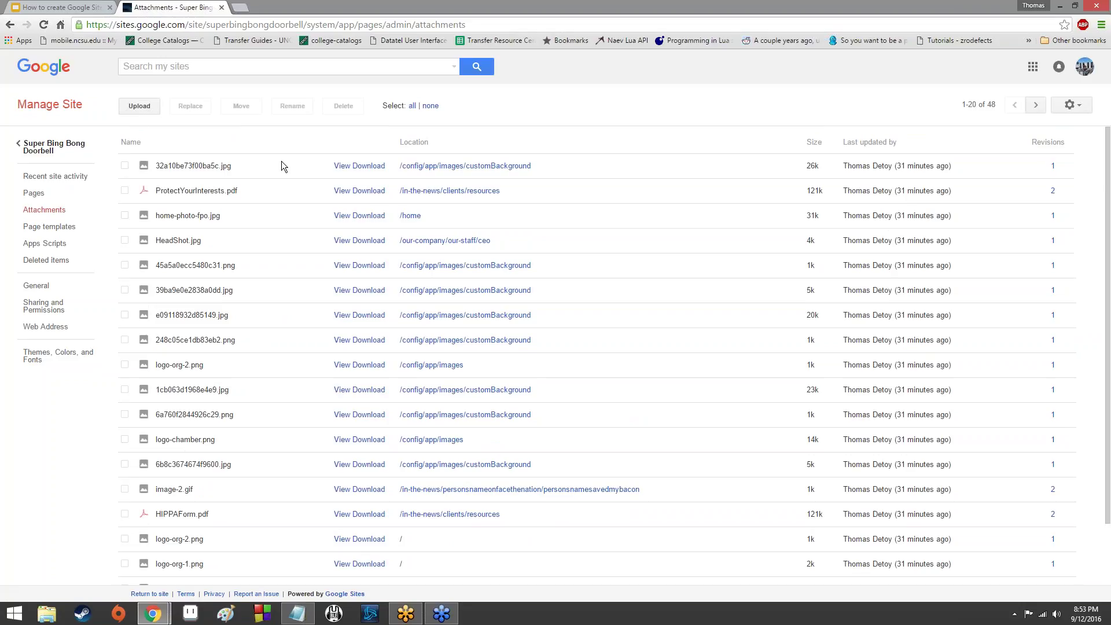
# Look through the site's page templates, Apps Scripts and deleted items.
pyautogui.click(86, 227)
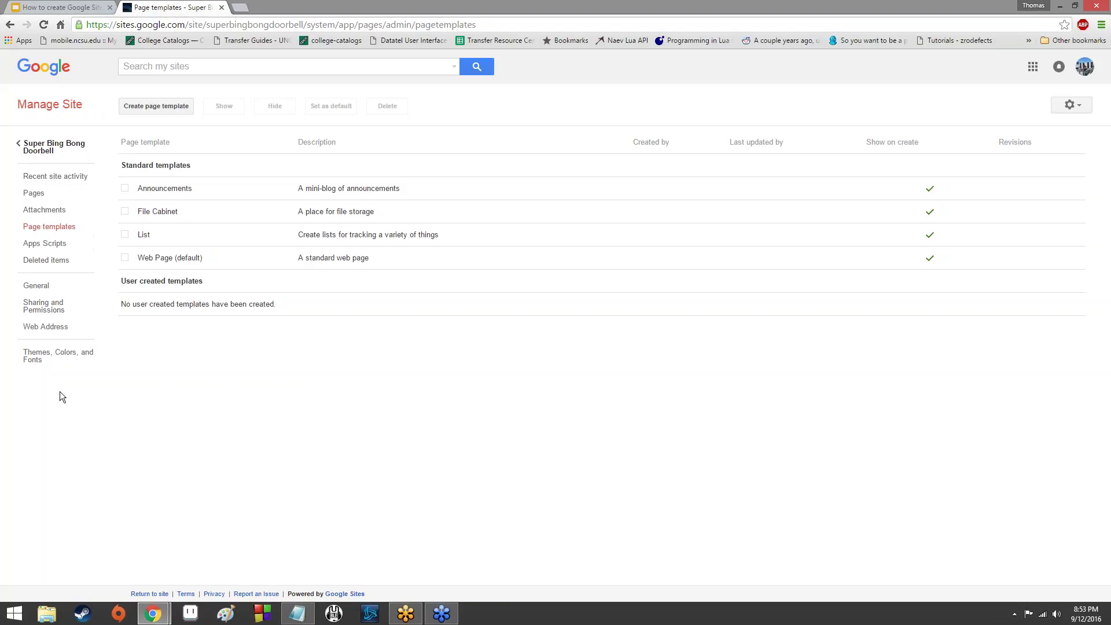
pyautogui.click(61, 248)
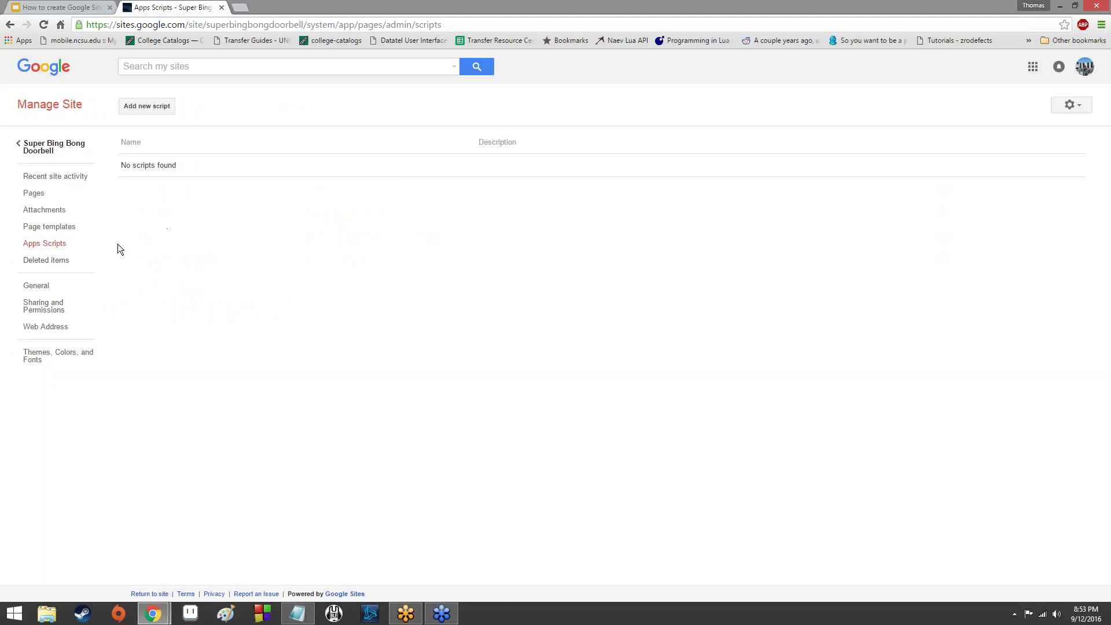
pyautogui.click(55, 260)
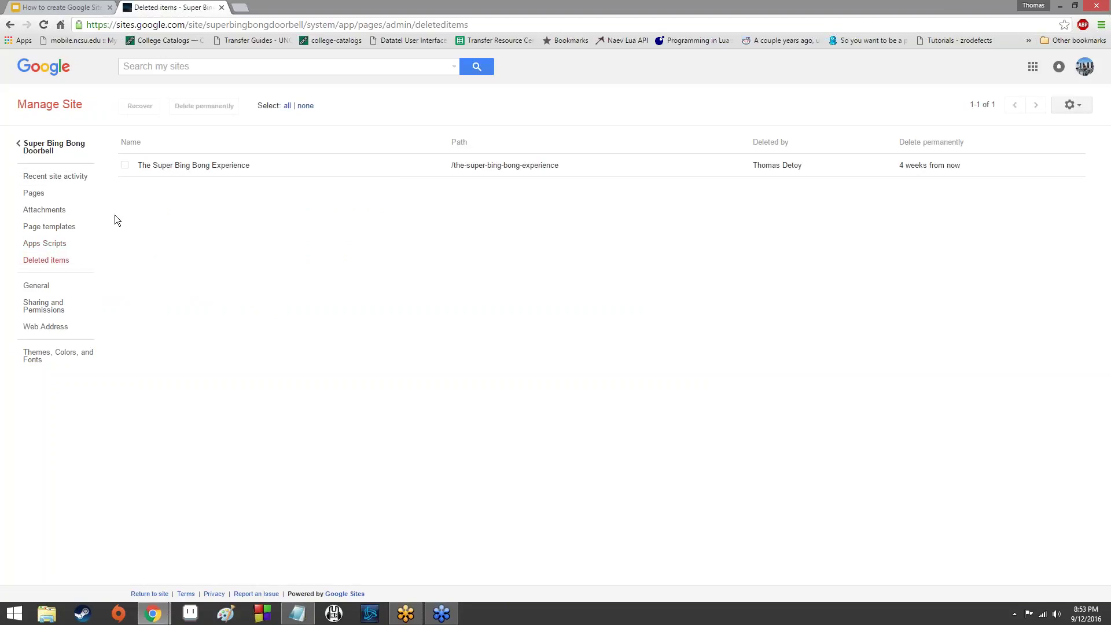
# Review the site's general settings, from site name and notice through storage, analytics and language to mobile, security and access options.
pyautogui.click(72, 286)
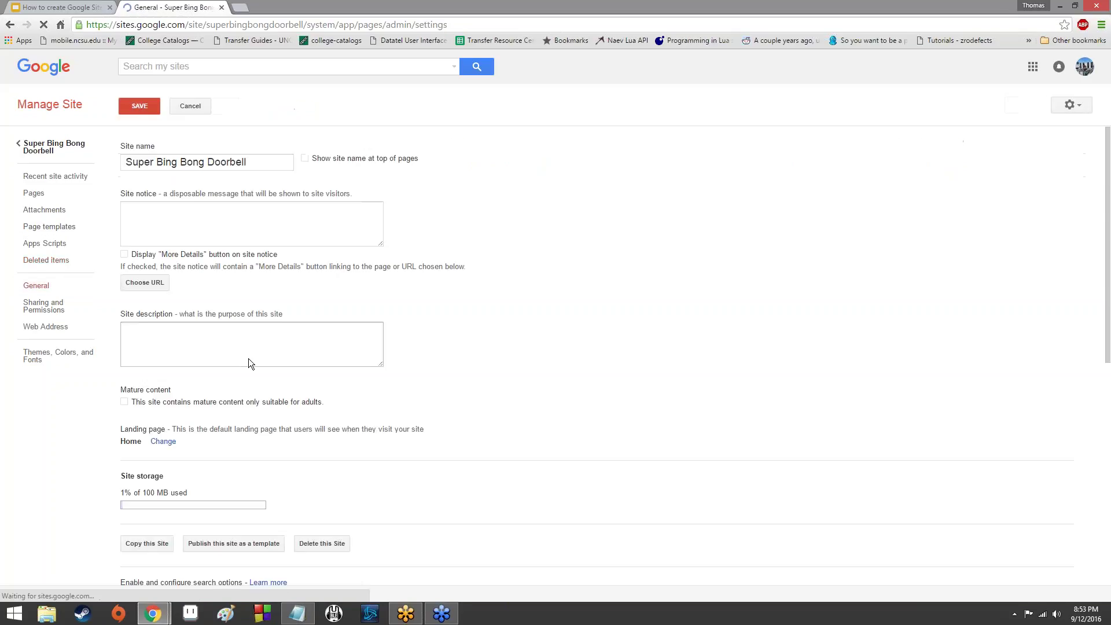
pyautogui.scroll(-5, 477, 213)
pyautogui.scroll(5, 450, 231)
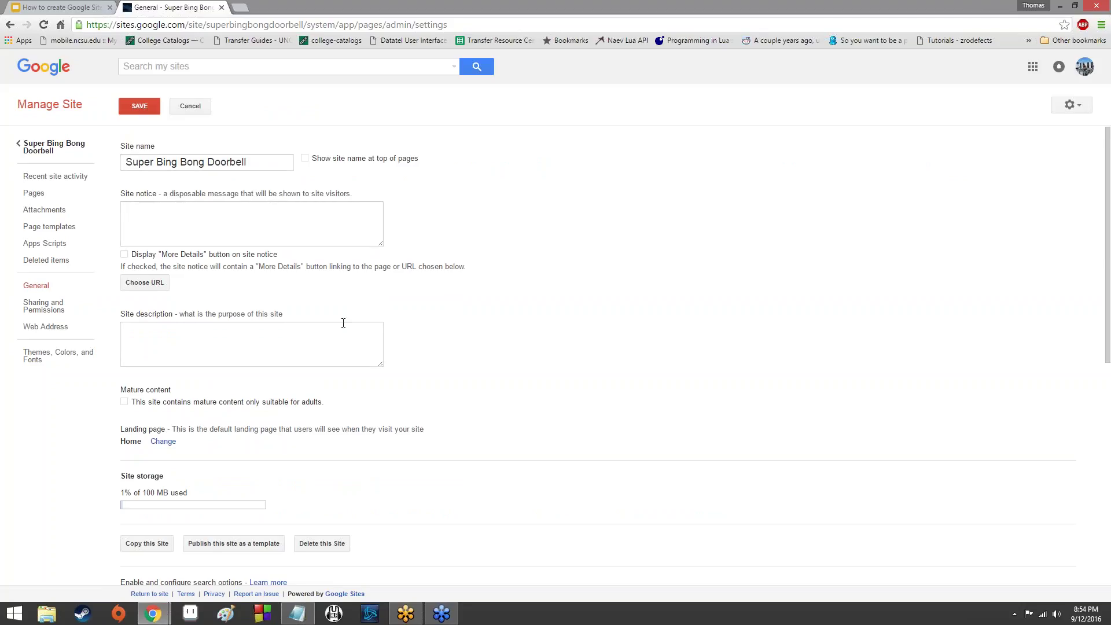
pyautogui.scroll(-2, 342, 323)
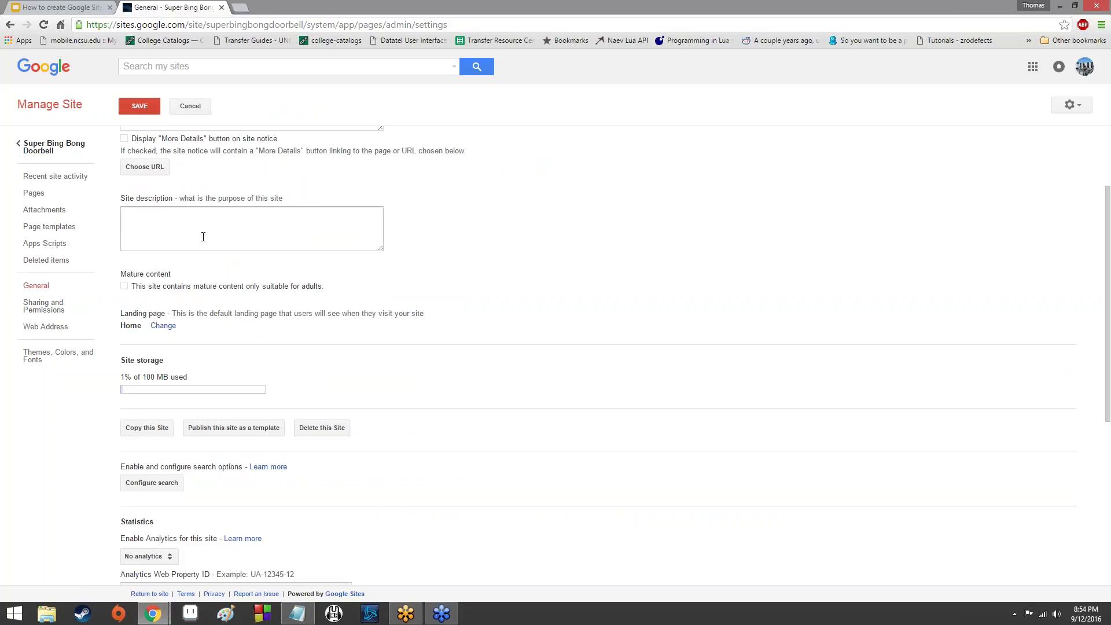
pyautogui.scroll(-2, 270, 270)
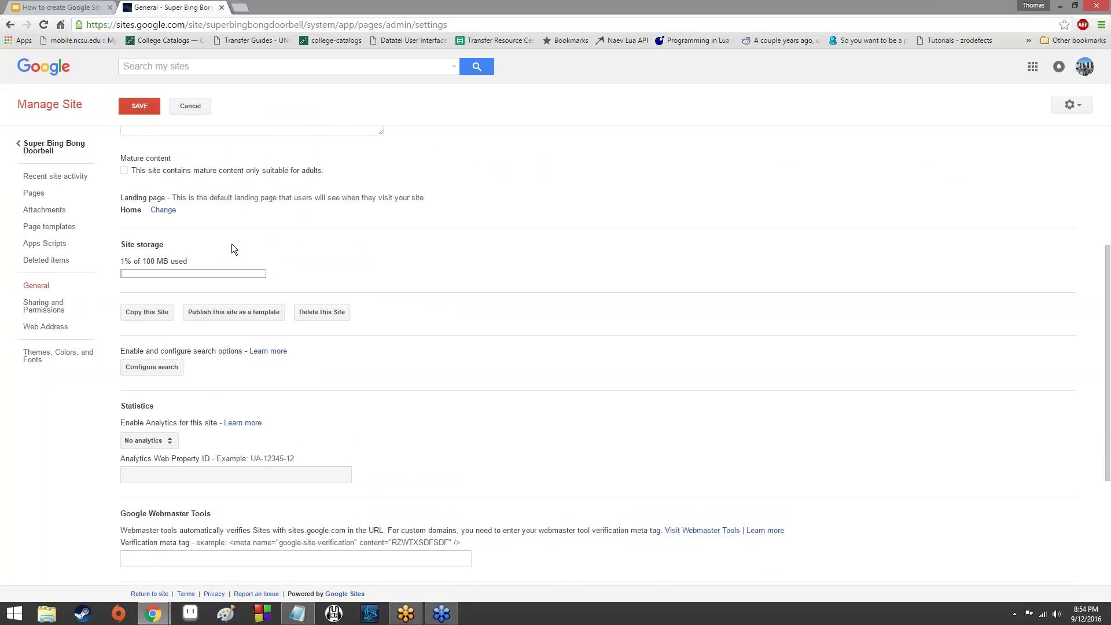
pyautogui.scroll(-3, 209, 297)
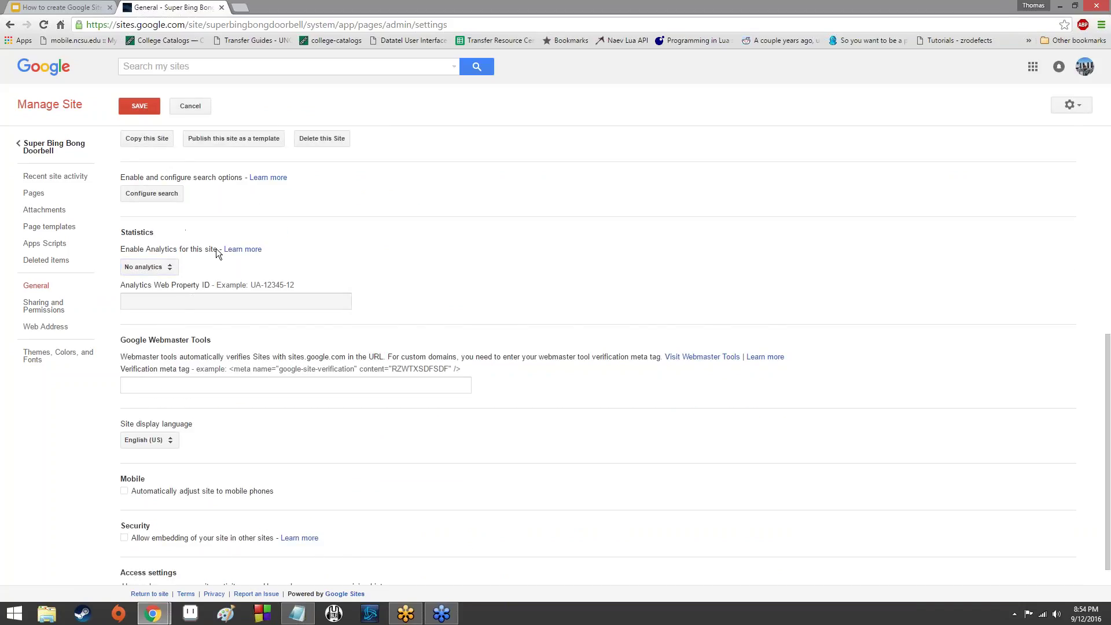
pyautogui.scroll(-1, 217, 253)
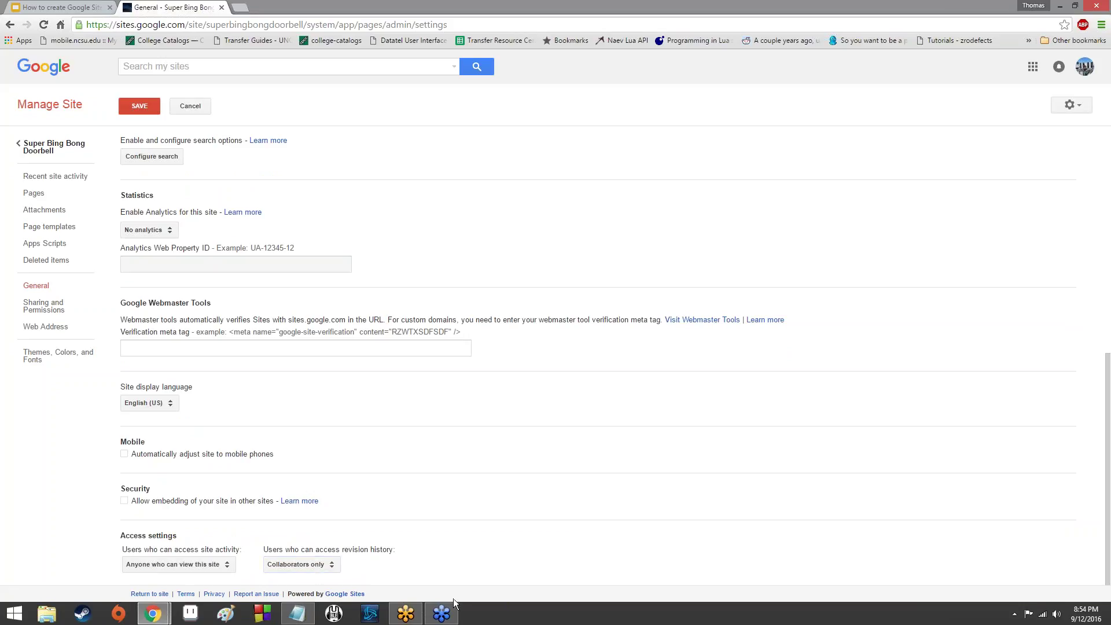
pyautogui.scroll(8, 204, 490)
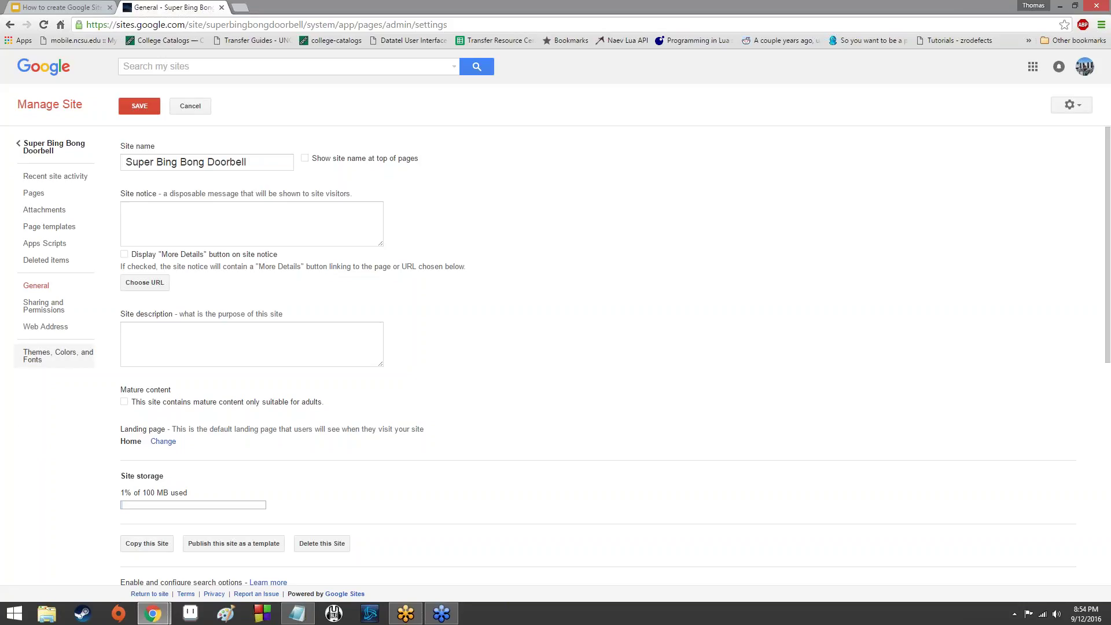
# Examine the site's sharing and permissions, focusing on the public visibility entry under who has access.
pyautogui.click(48, 311)
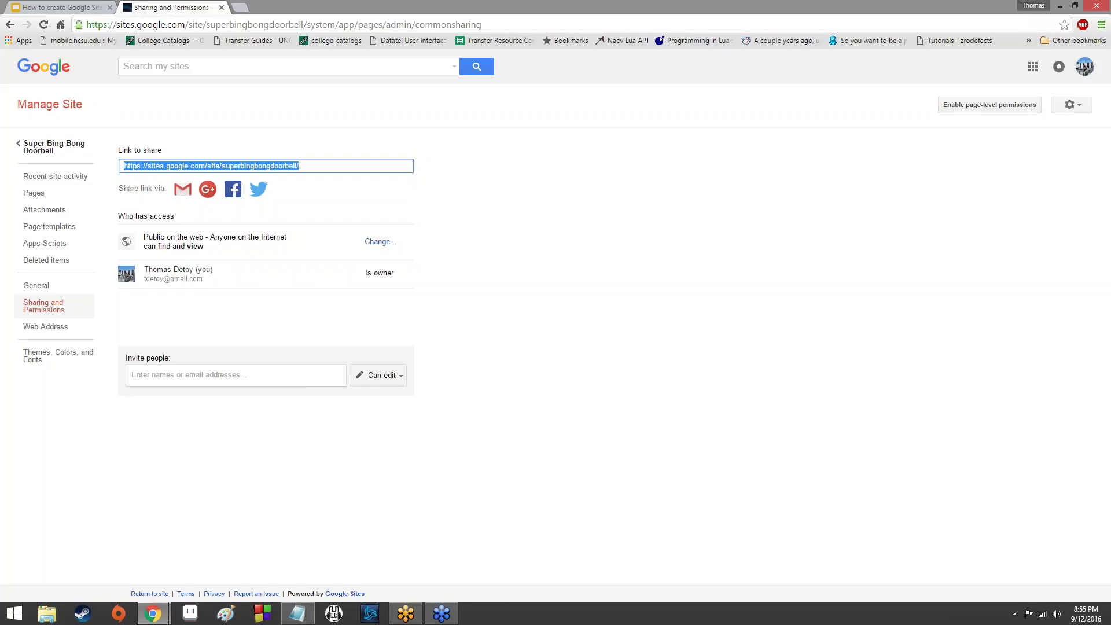
pyautogui.moveTo(228, 237); pyautogui.dragTo(134, 225)
pyautogui.click(440, 259)
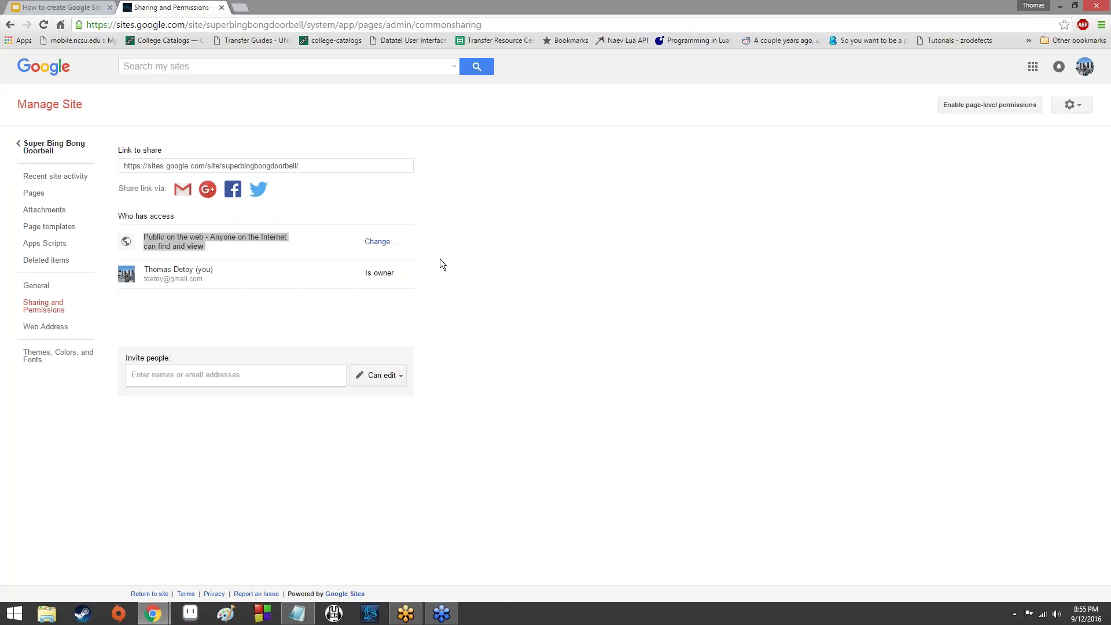
pyautogui.click(246, 245)
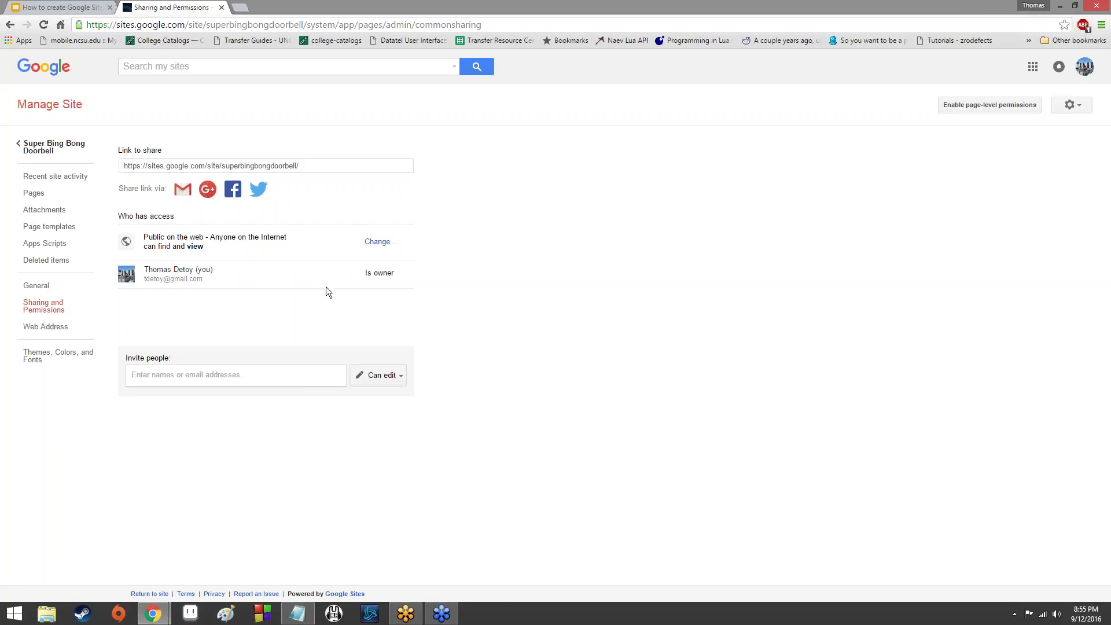
# Change the site's visibility to Off - Specific people and save it.
pyautogui.click(387, 243)
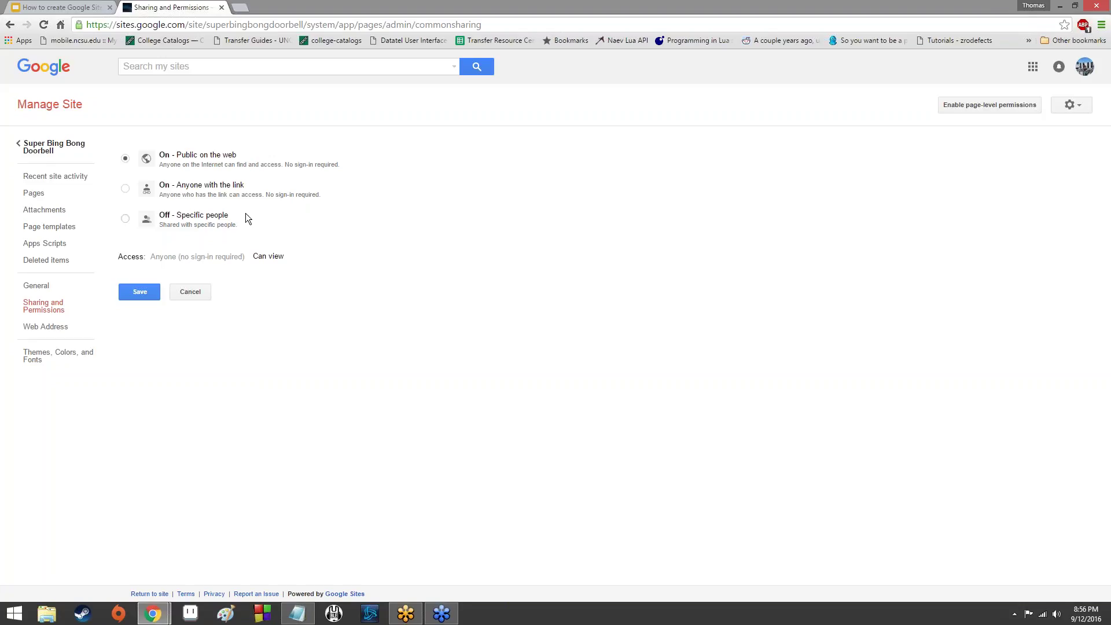
pyautogui.click(207, 217)
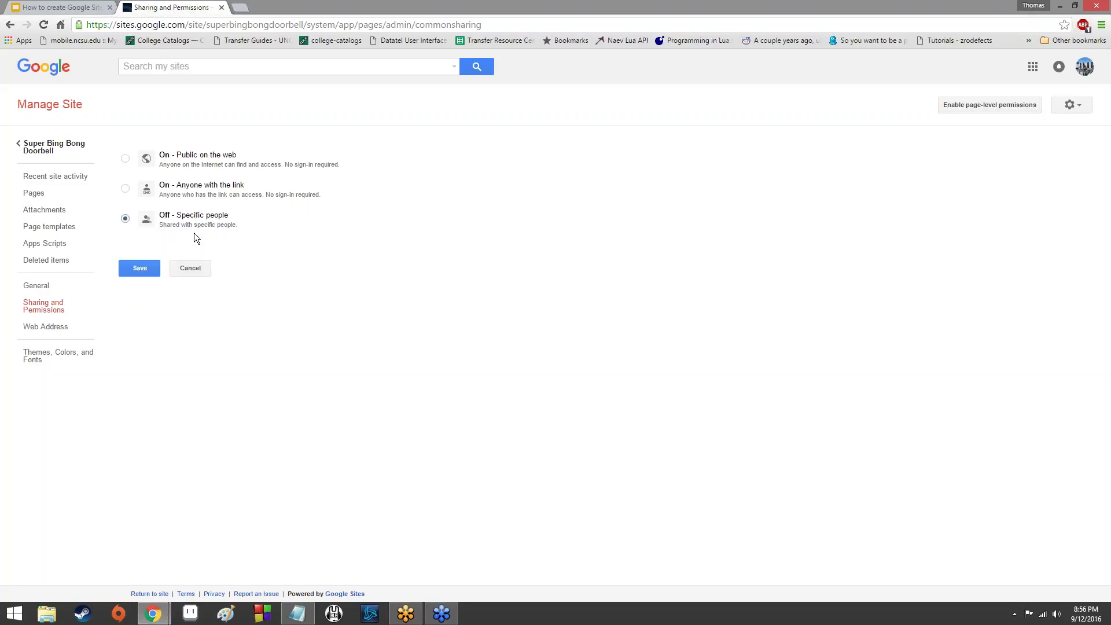
pyautogui.click(145, 269)
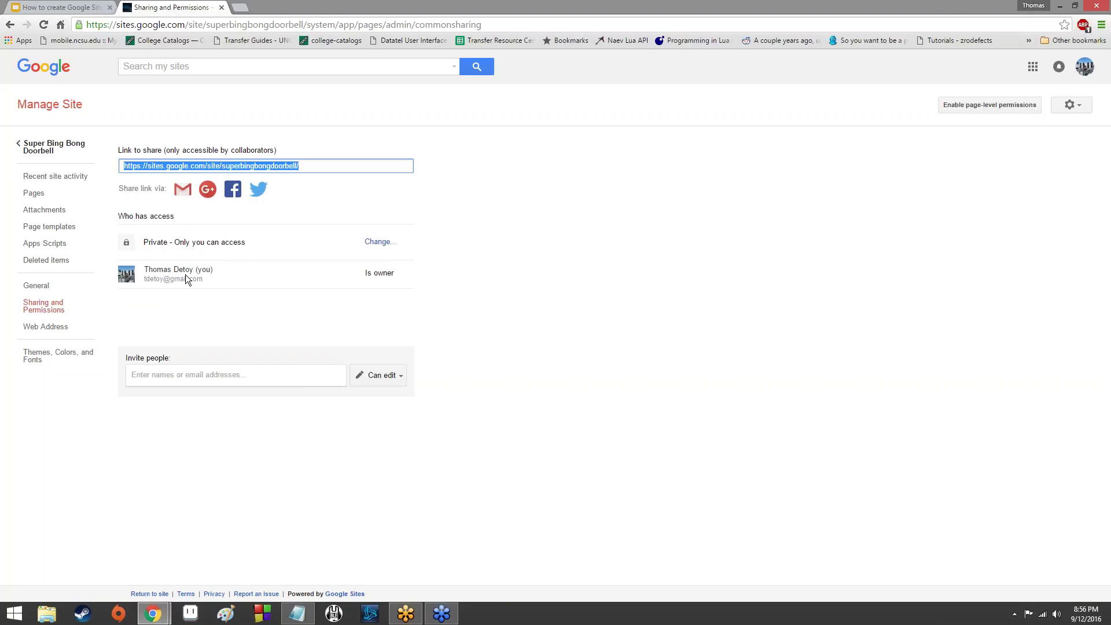
# Open the form for inviting people to the site and look at its permission level choices.
pyautogui.click(162, 374)
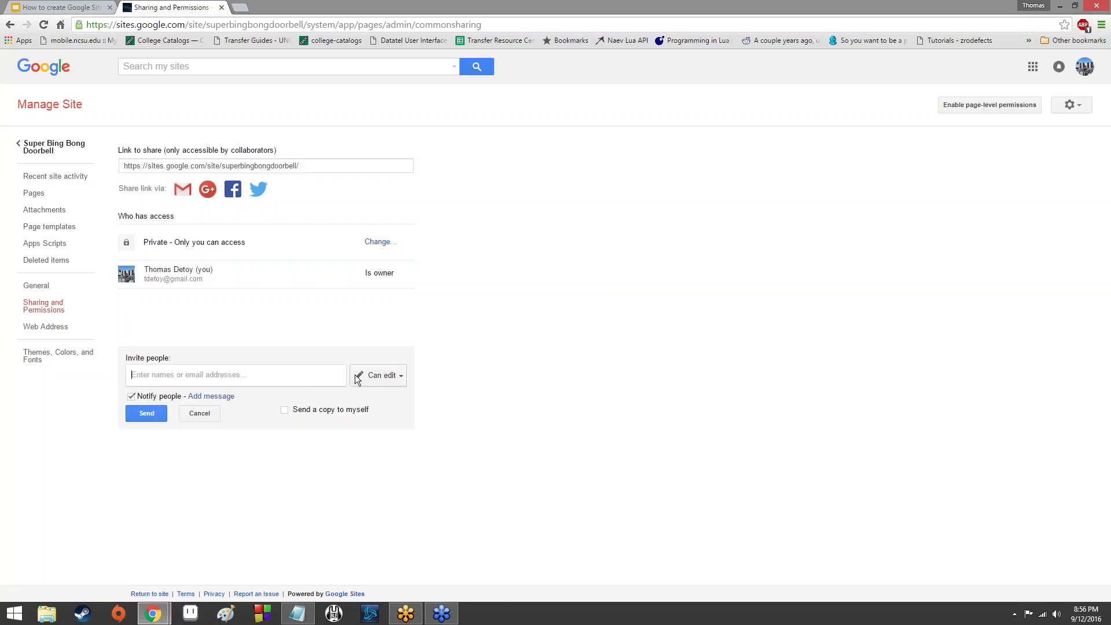
pyautogui.click(395, 375)
pyautogui.click(392, 429)
# Change the site's visibility to On - Anyone with the link and save it.
pyautogui.click(377, 242)
pyautogui.click(185, 192)
pyautogui.click(151, 295)
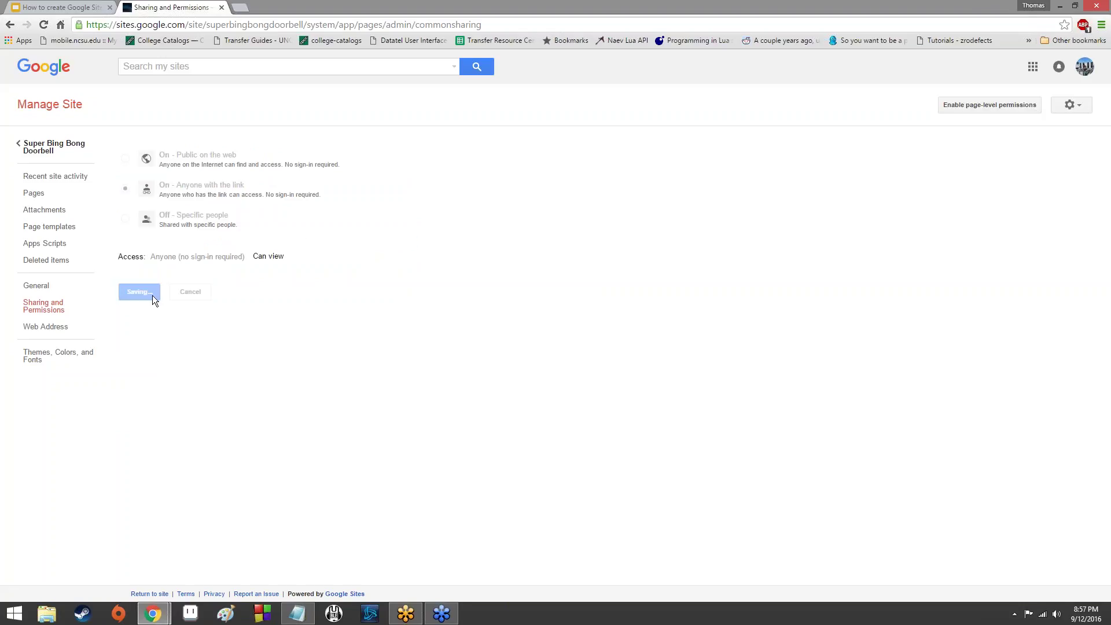